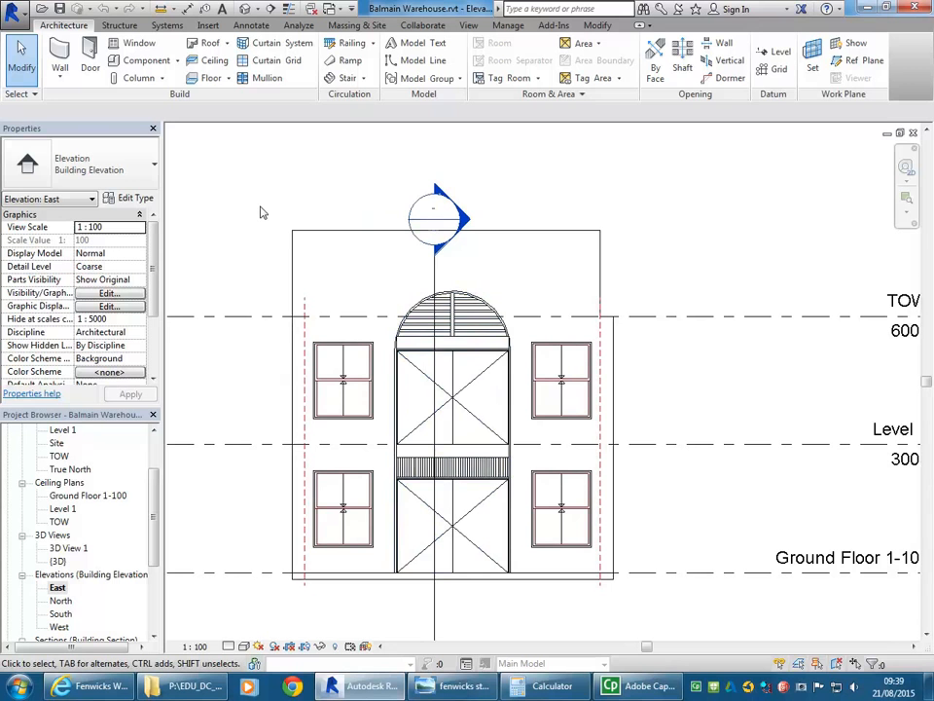
- Open the {3D} view and examine the front wall, its raised parapet and its corner with the side wall
double_click(57, 561)
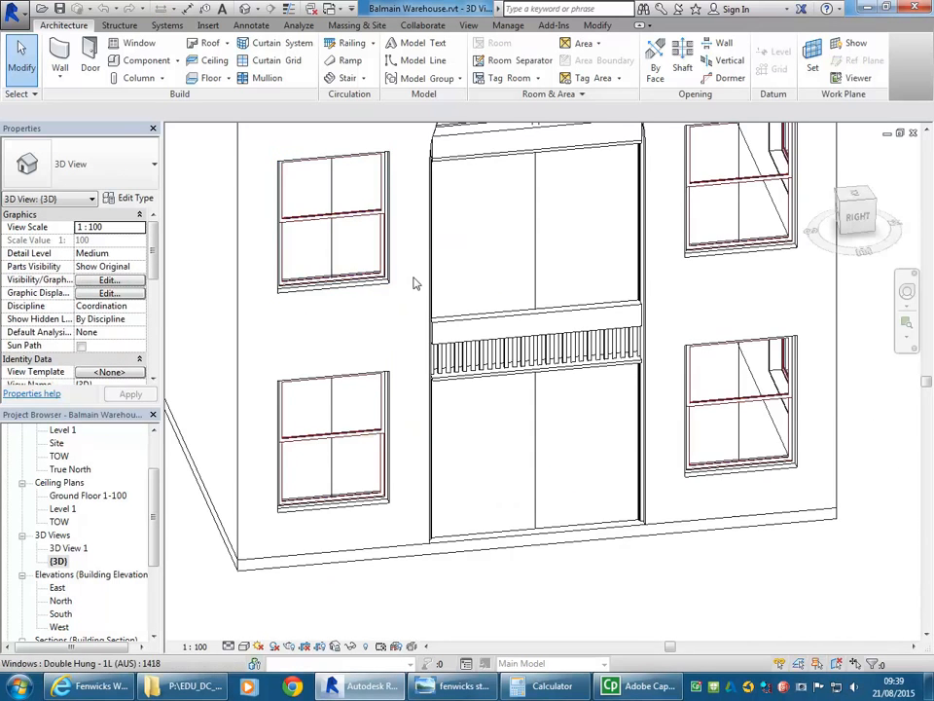
middle_click_drag(504, 250, 531, 380, "shift")
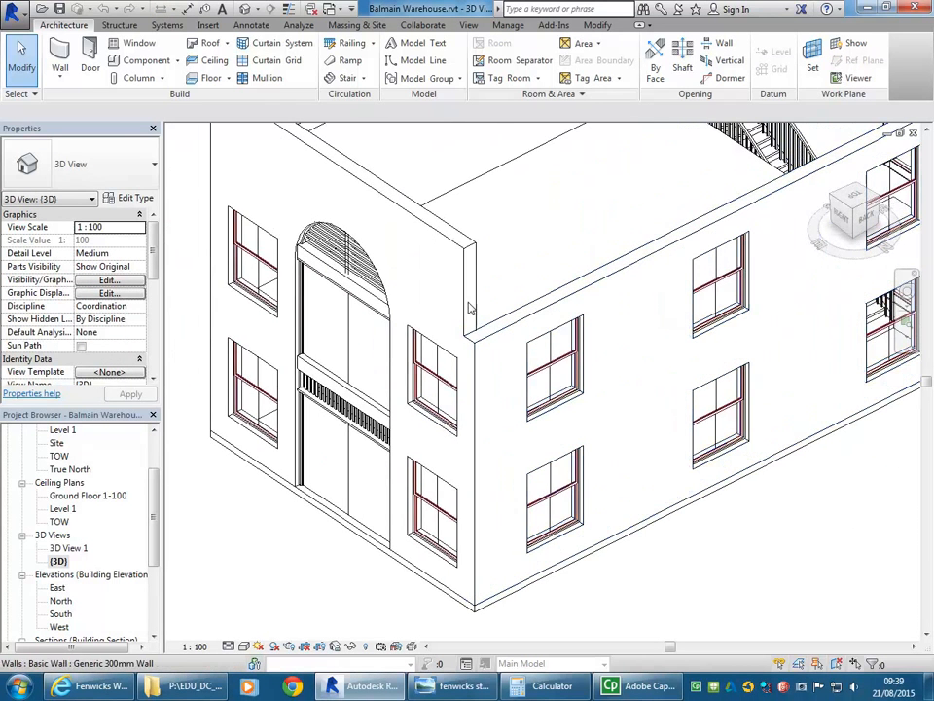
left_click(445, 235)
middle_click_drag(565, 316, 537, 396)
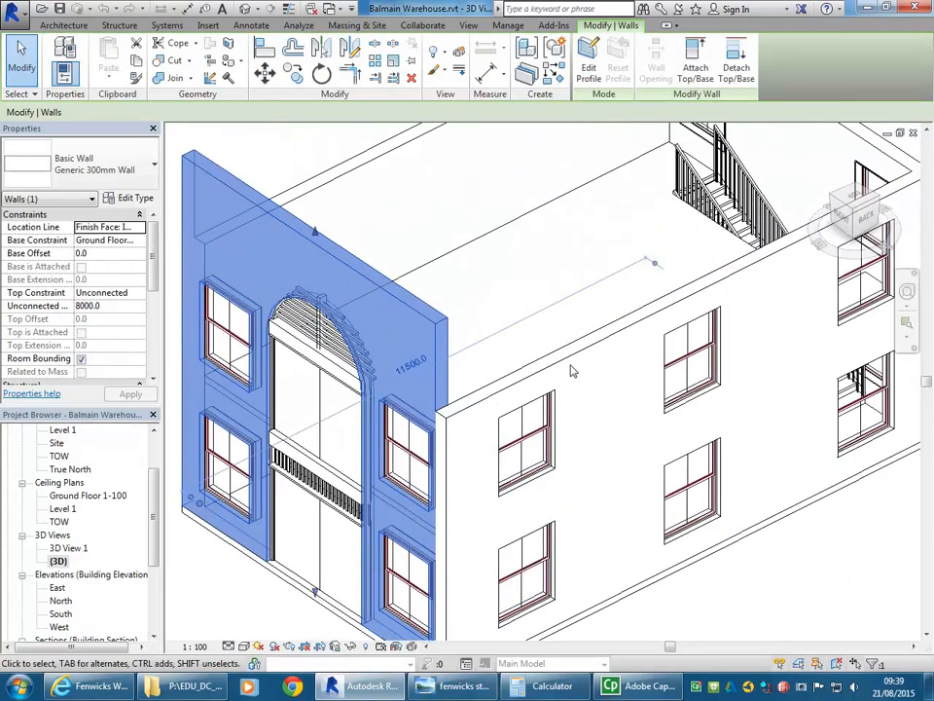
scroll(572, 371, "down", 2)
middle_click_drag(628, 448, 585, 436)
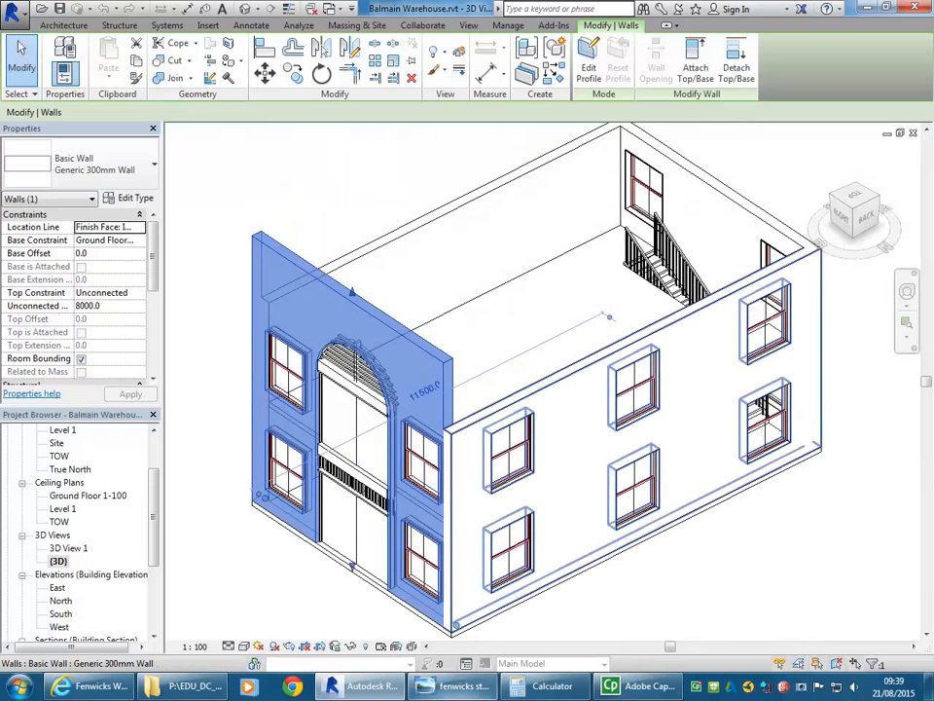
- Compare the stone building's reference photo with the front wall and its parapet corner in the 3D model
left_click(462, 685)
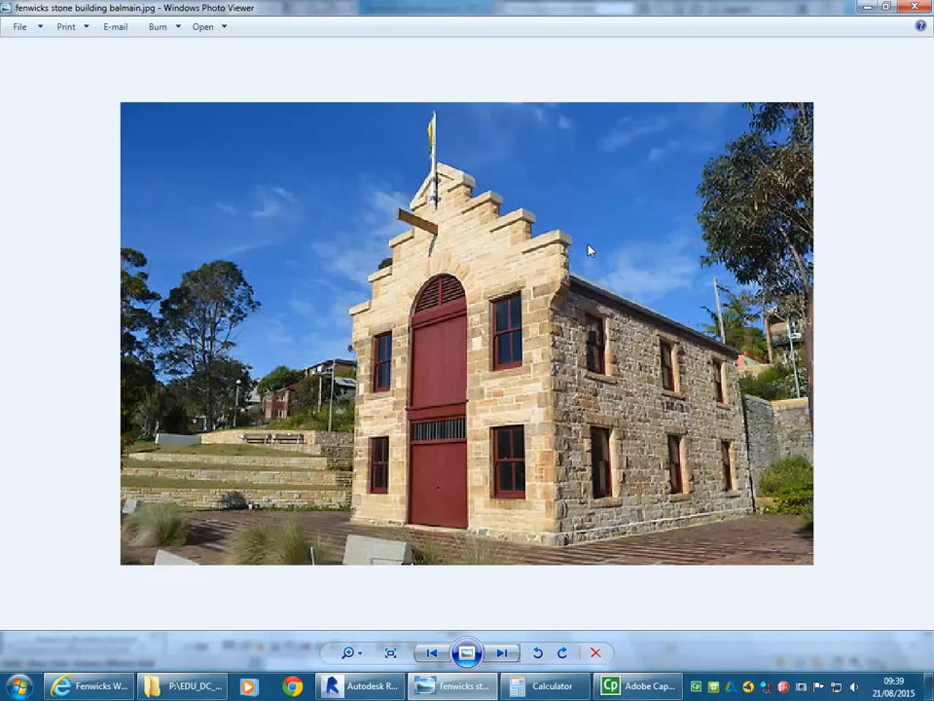
left_click(866, 7)
middle_click_drag(435, 357, 459, 362)
scroll(474, 408, "up", 2)
left_click(494, 318)
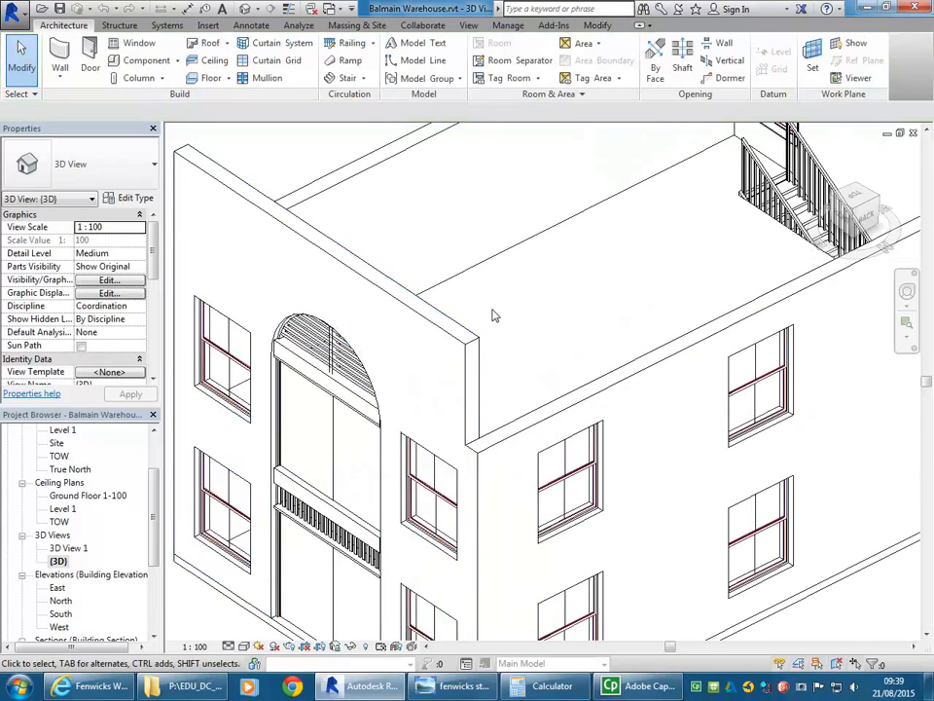
scroll(482, 346, "down", 3)
left_click(474, 372)
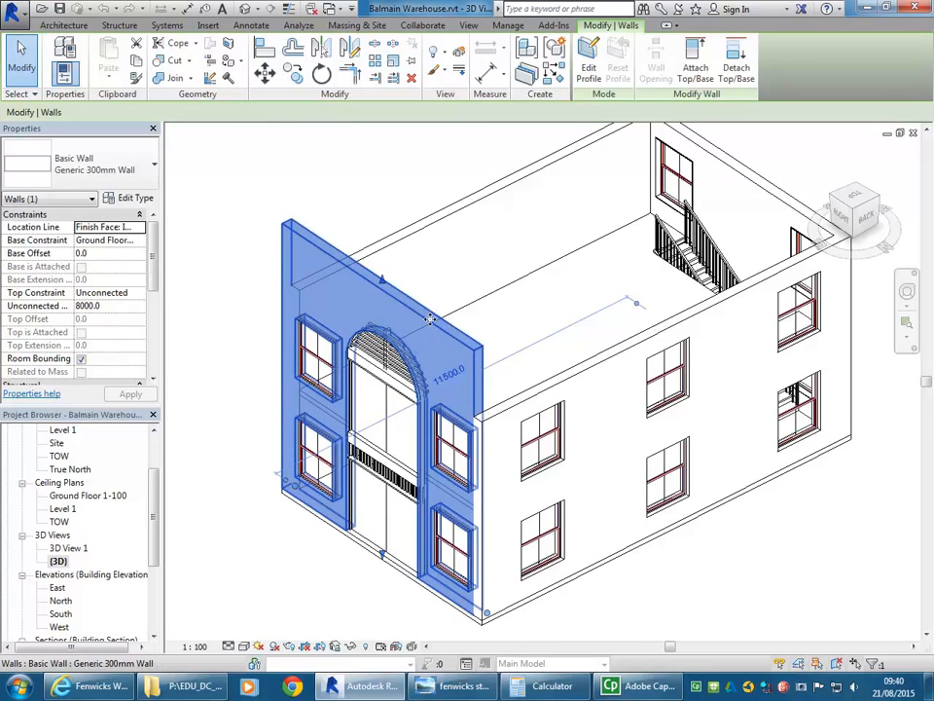
left_click(378, 211)
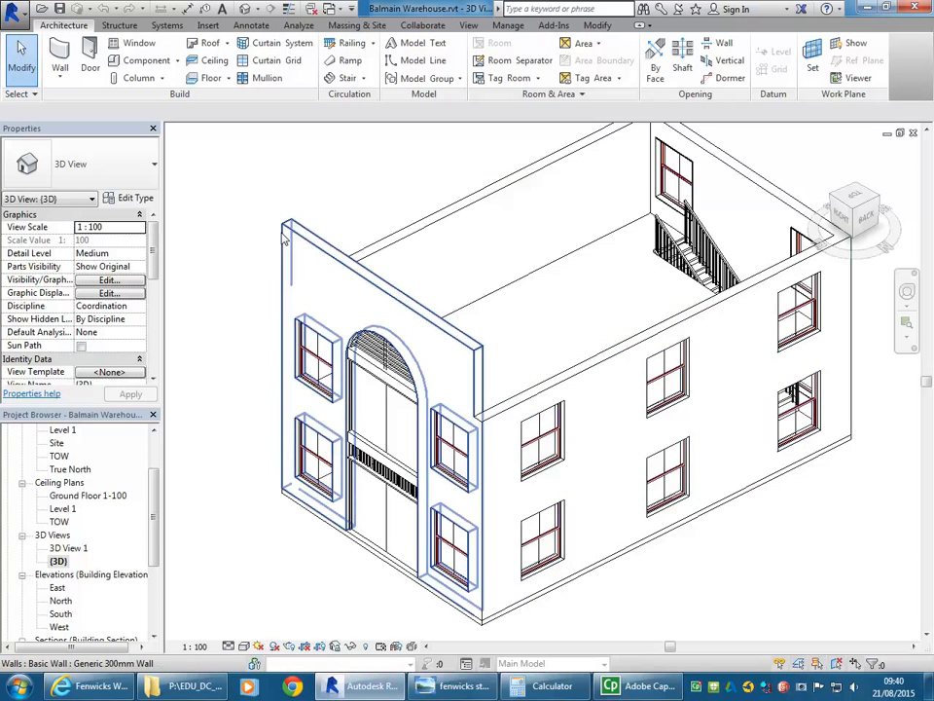
- Examine how both ends of the front parapet wall meet the lower side walls in the 3D model
middle_click_drag(285, 247, 461, 359, "shift")
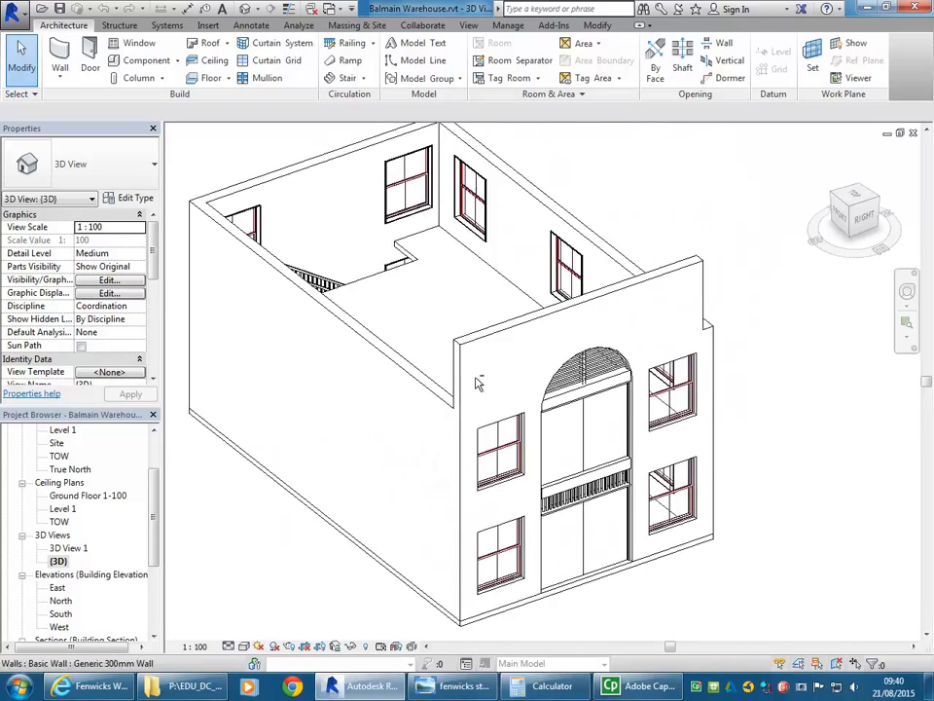
scroll(462, 362, "up", 2)
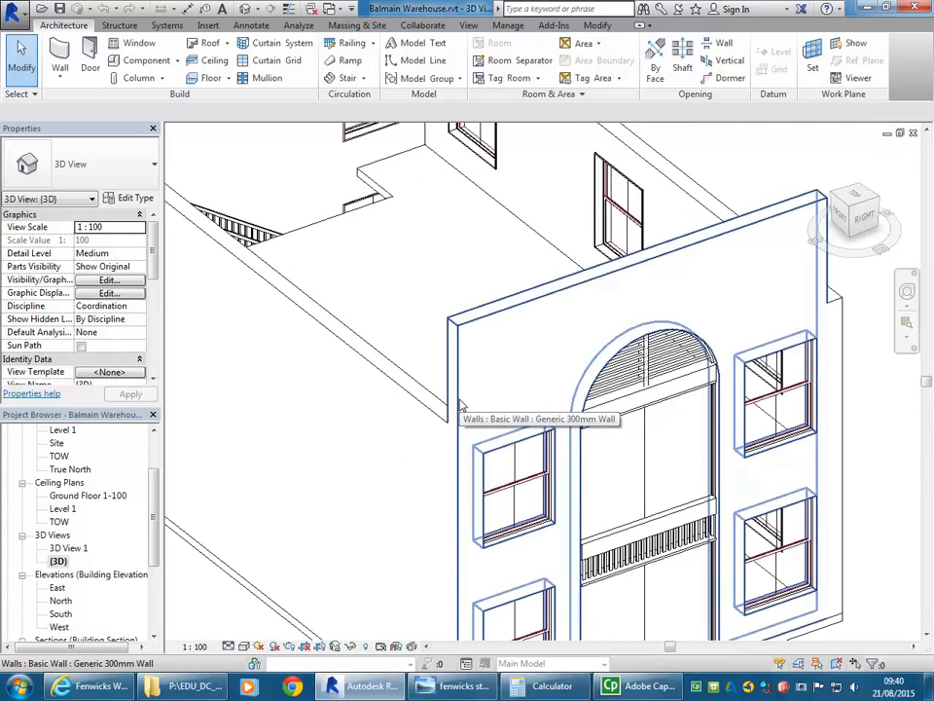
middle_click_drag(628, 401, 559, 391, "shift")
middle_click_drag(699, 394, 356, 413)
scroll(356, 415, "up", 2)
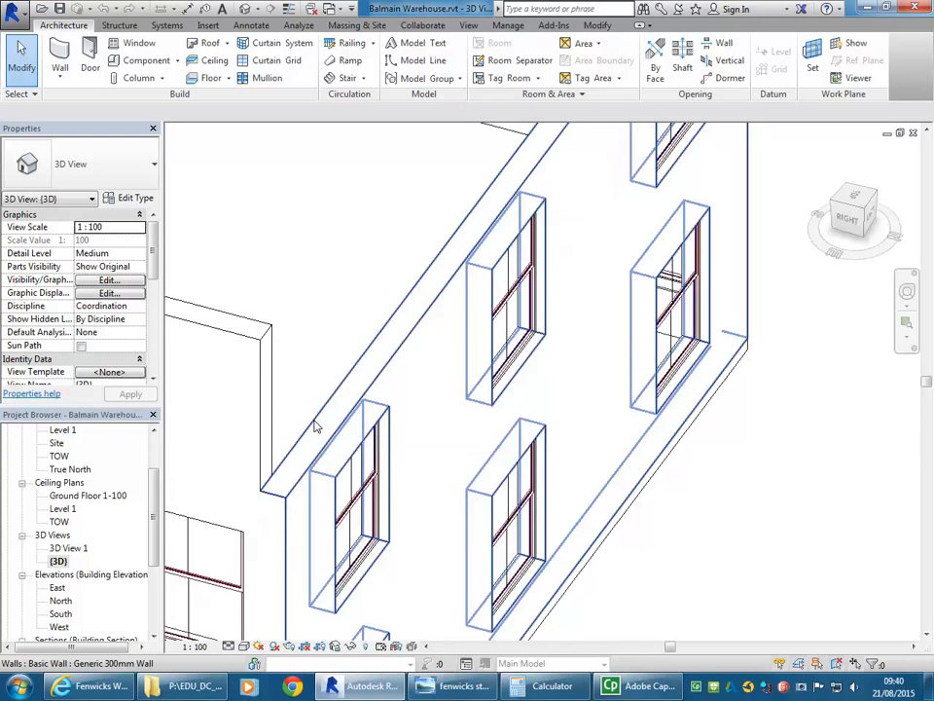
scroll(314, 425, "down", 4)
scroll(167, 506, "up", 4)
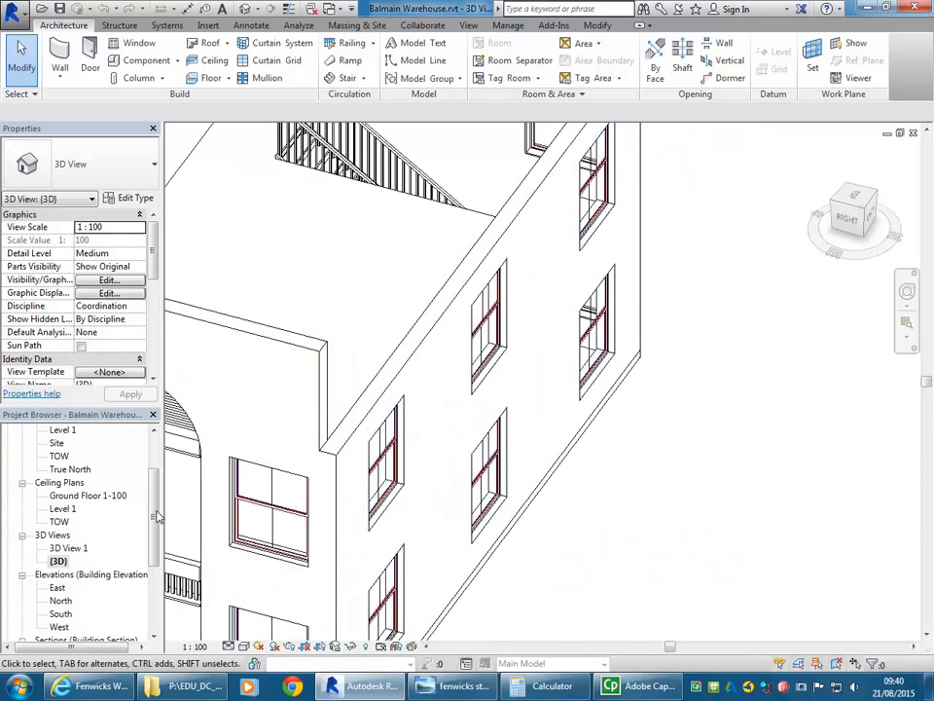
- Open the Ground Floor 1-50 floor plan and select the north side wall to inspect its end at the front corner
scroll(156, 526, "up", 2)
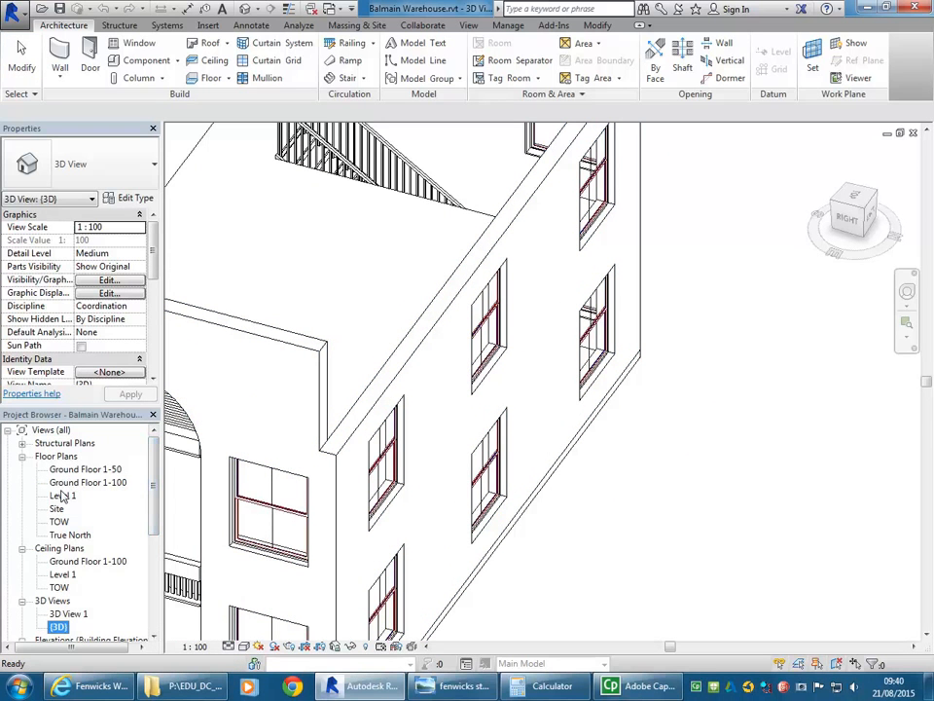
double_click(84, 469)
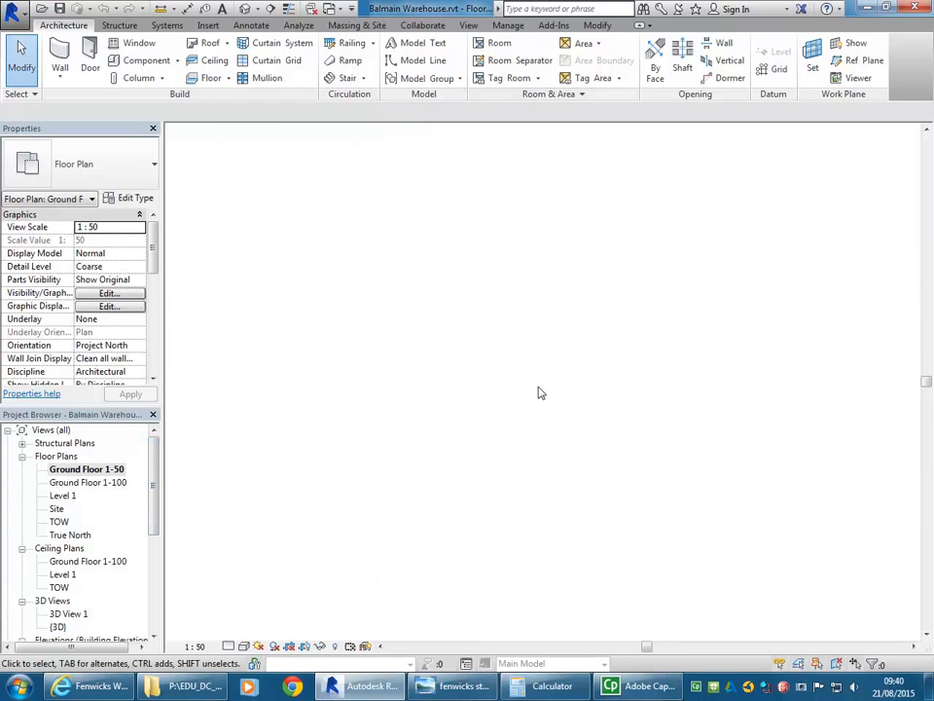
scroll(519, 409, "up", 2)
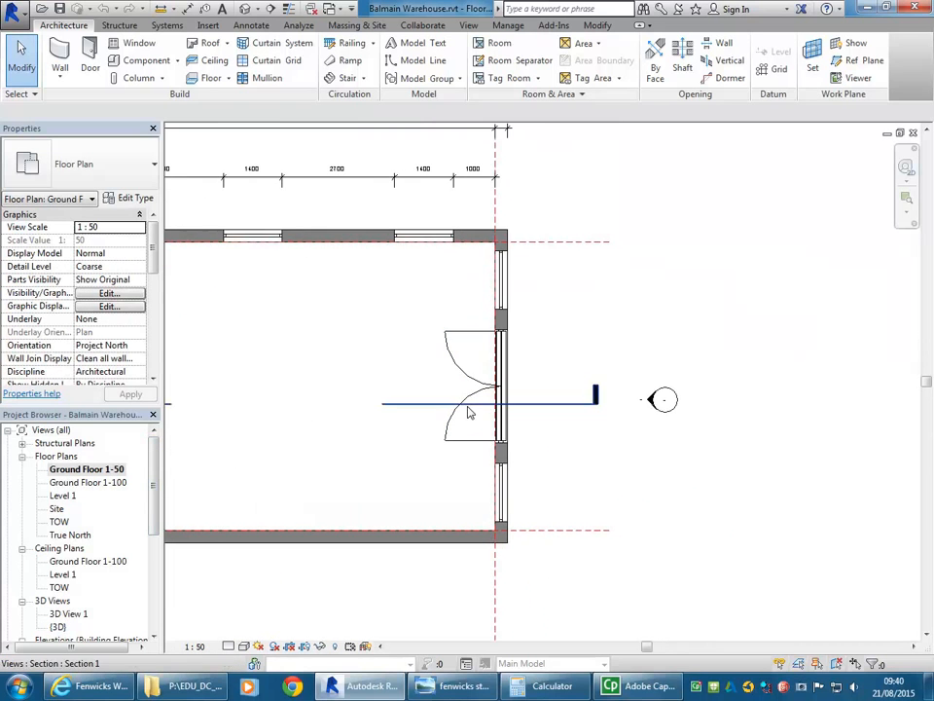
scroll(493, 188, "up", 2)
scroll(463, 312, "up", 3)
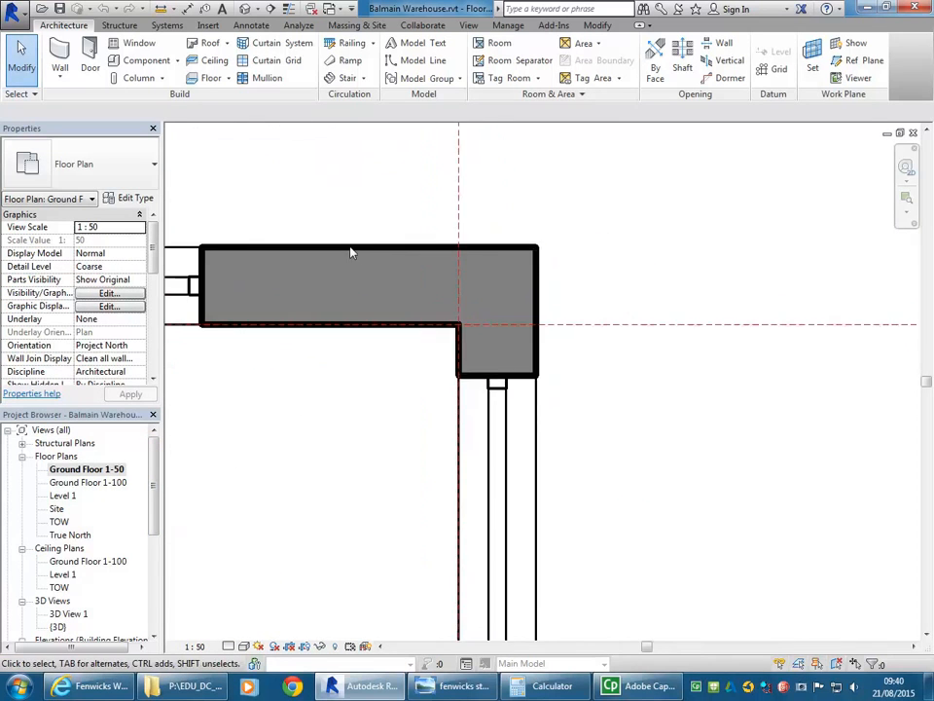
left_click(354, 254)
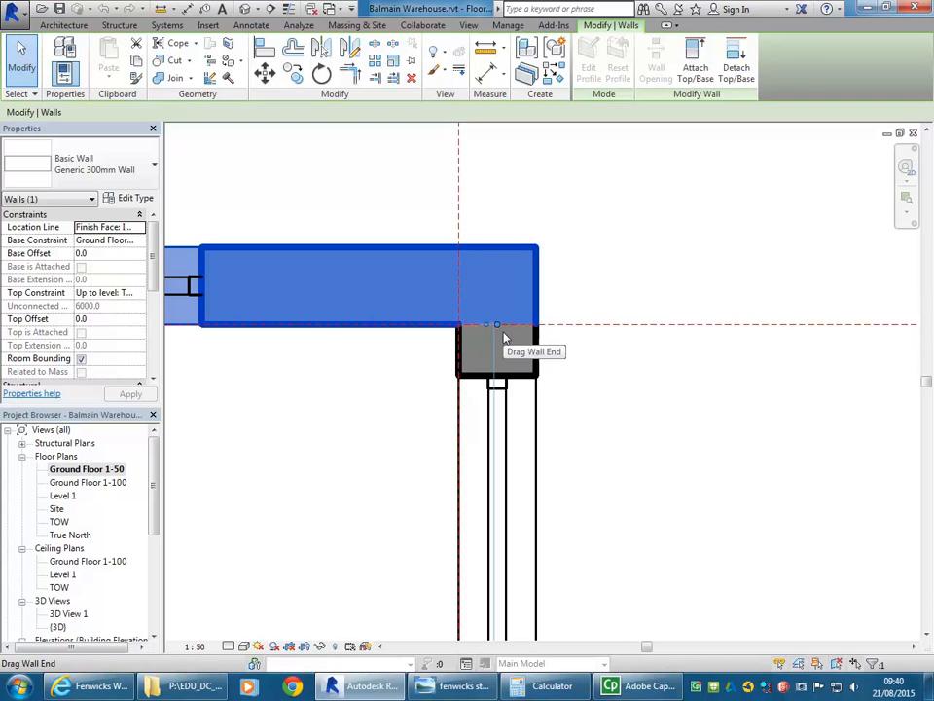
- Select the front wall and the south side wall in turn to inspect their join at the southeast corner
scroll(438, 331, "down", 5)
scroll(434, 428, "up", 4)
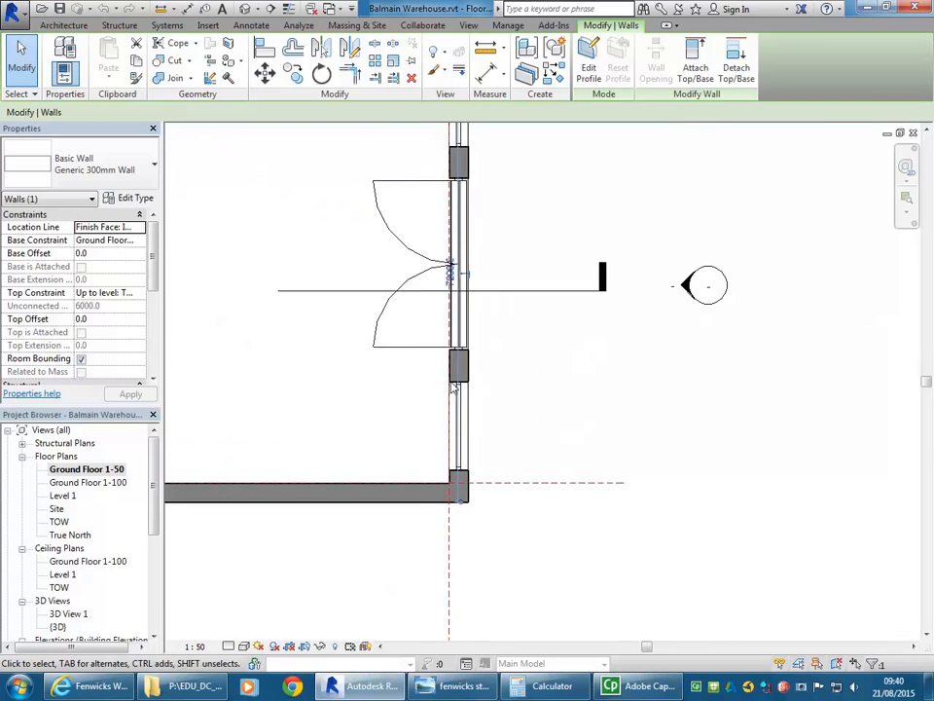
left_click(454, 375)
scroll(457, 467, "up", 3)
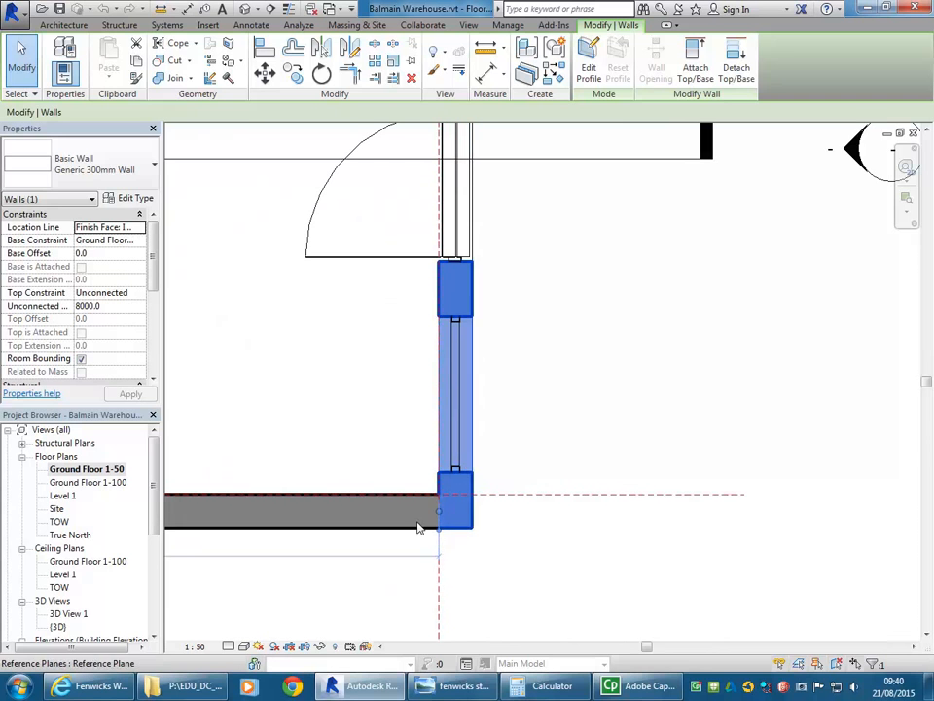
scroll(443, 546, "up", 3)
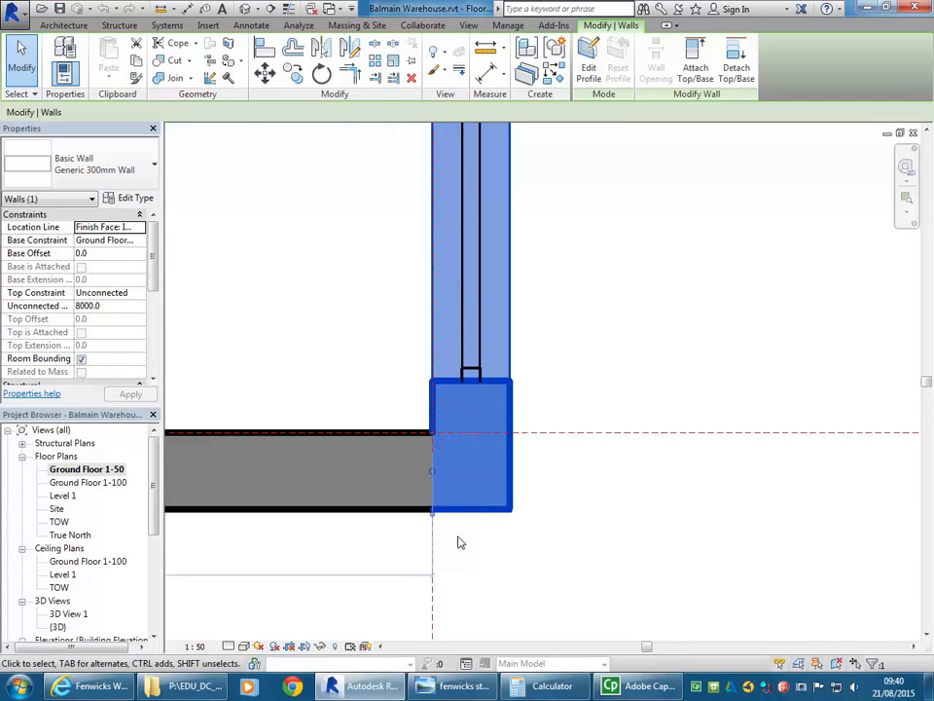
left_click(391, 516)
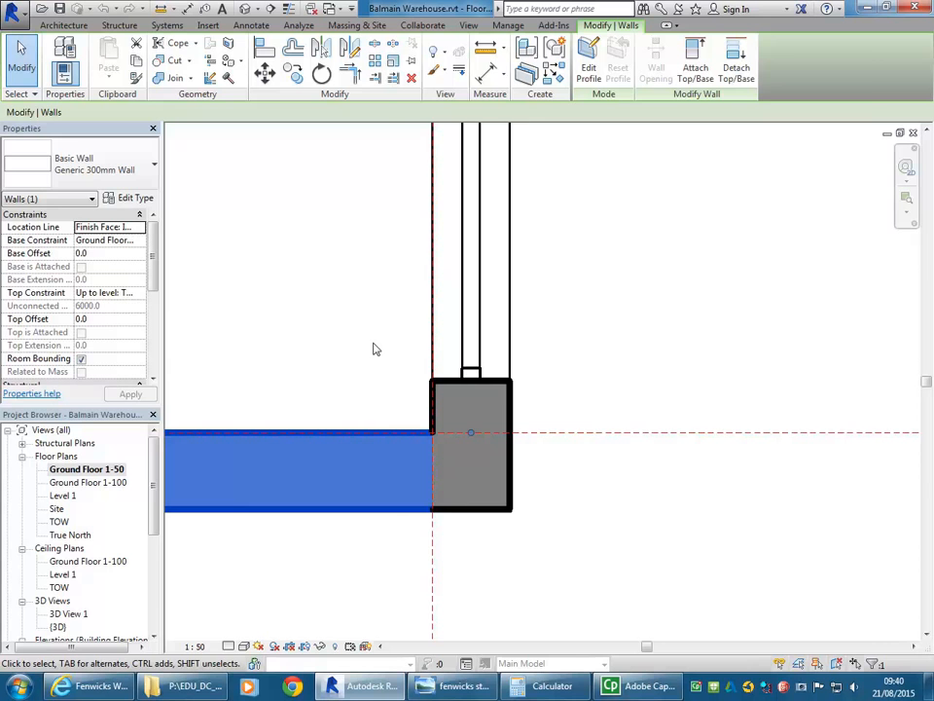
- Examine the front wall's join with the north side wall in plan, comparing it with the southeast corner
scroll(374, 343, "down", 2)
middle_click_drag(374, 342, 447, 400)
scroll(410, 353, "down", 4)
middle_click_drag(392, 243, 447, 452)
scroll(354, 304, "down", 1)
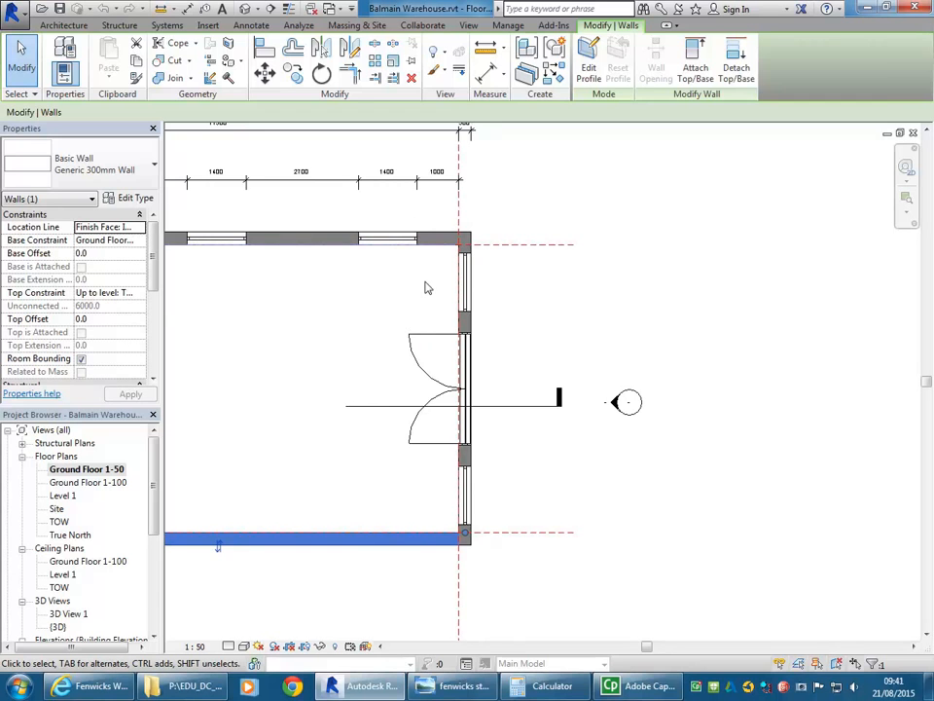
left_click(469, 208)
scroll(469, 208, "up", 2)
scroll(469, 208, "up", 1)
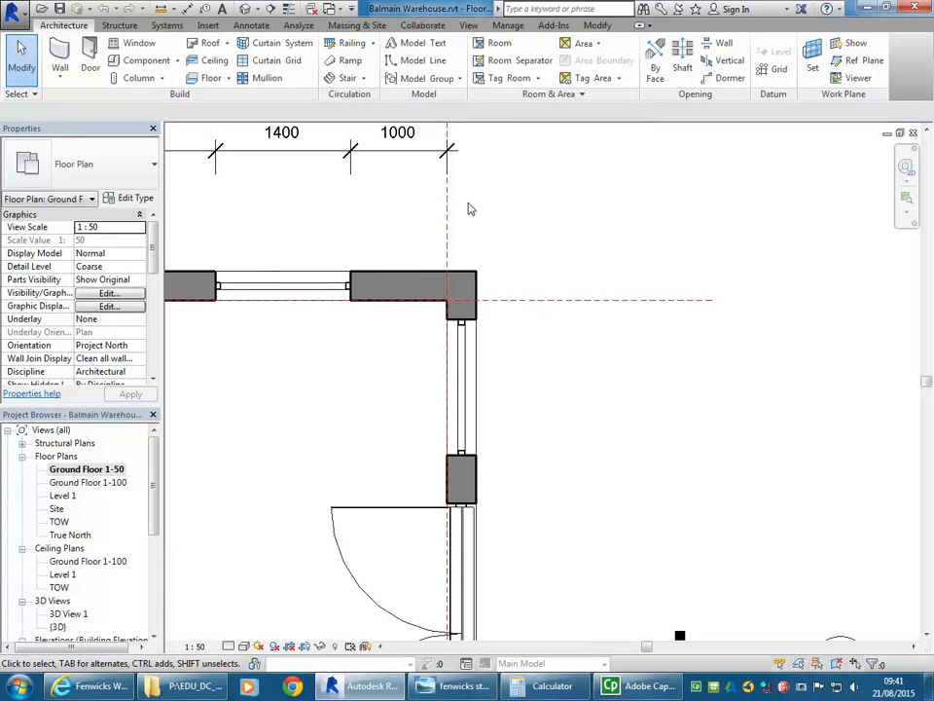
scroll(316, 353, "down", 2)
middle_click_drag(340, 350, 392, 255)
middle_click_drag(415, 571, 402, 506)
middle_click_drag(425, 387, 436, 546)
scroll(424, 315, "up", 5)
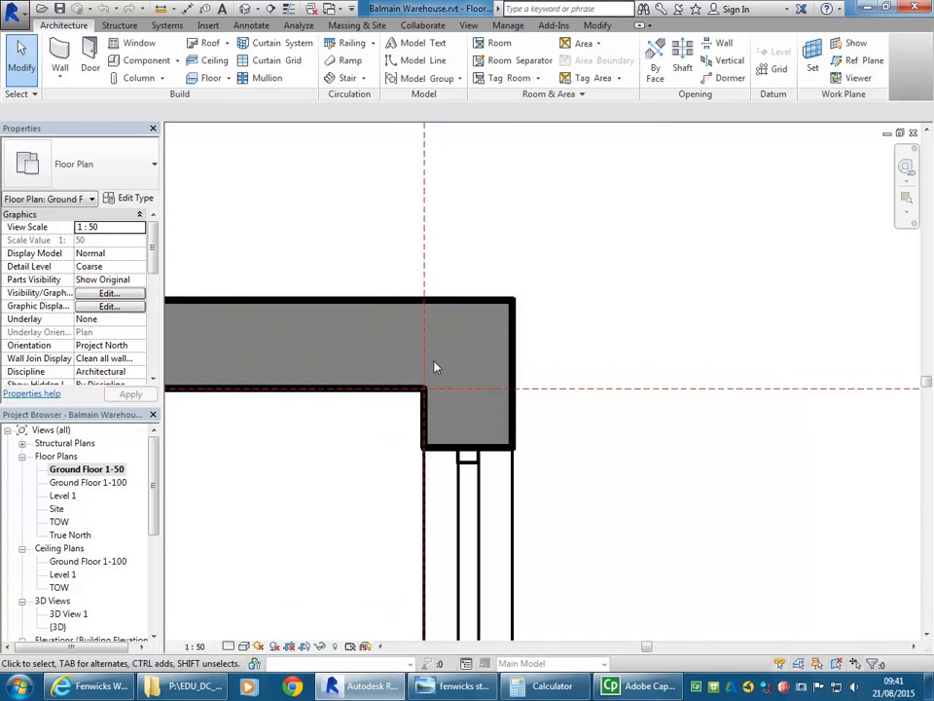
scroll(352, 475, "down", 1)
middle_click_drag(367, 477, 489, 407)
middle_click_drag(432, 451, 414, 442)
middle_click_drag(401, 265, 386, 273)
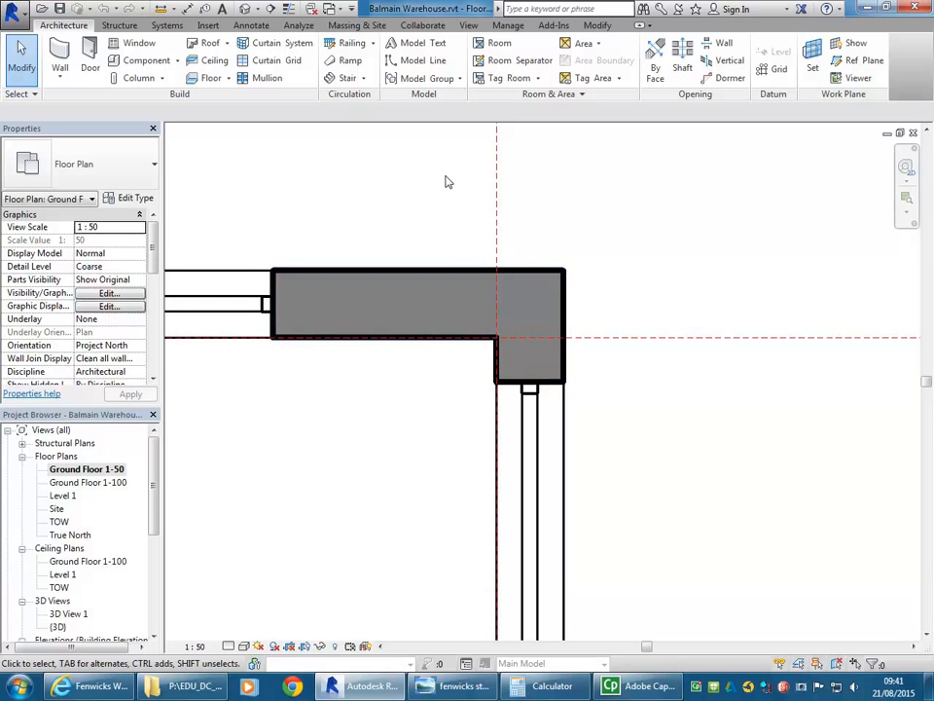
- Pick the join between the front wall and the north side wall for editing with the Wall Joins tool
left_click(596, 26)
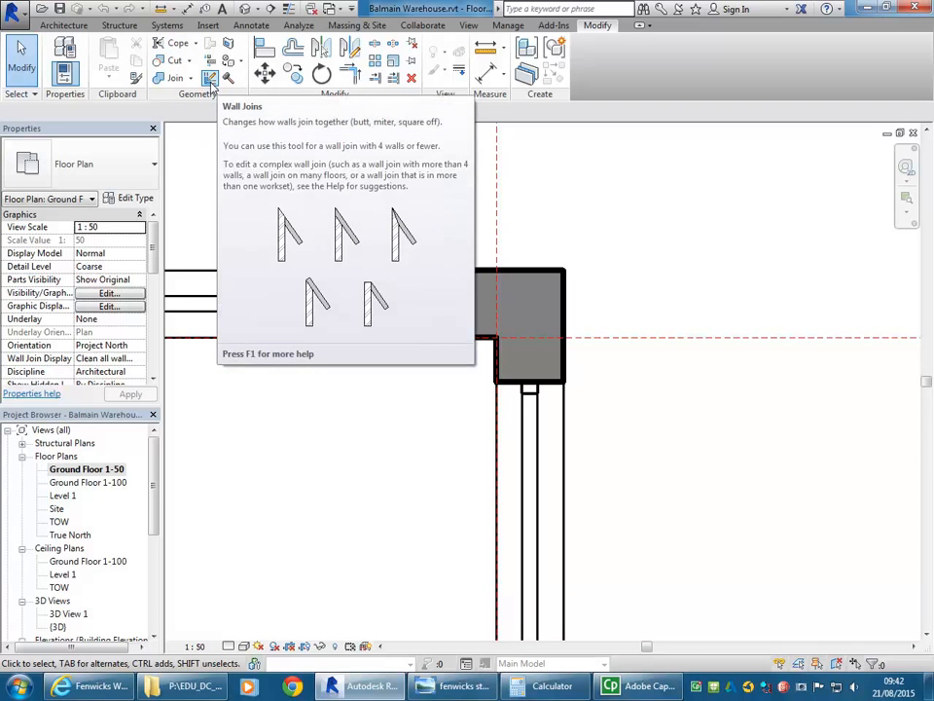
left_click(211, 80)
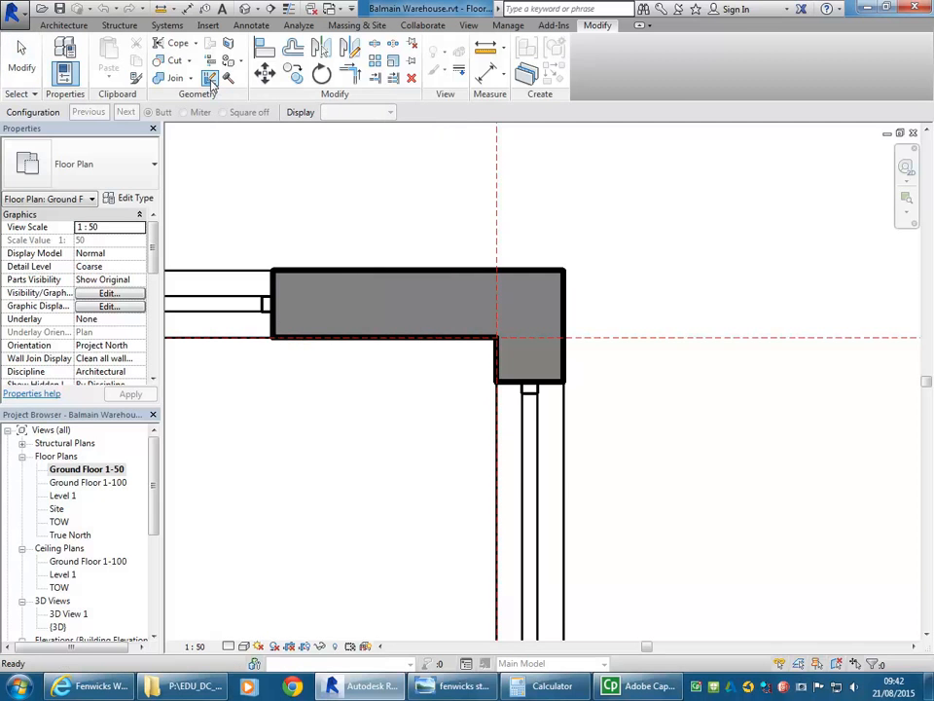
scroll(380, 211, "down", 2)
middle_click_drag(380, 209, 390, 246)
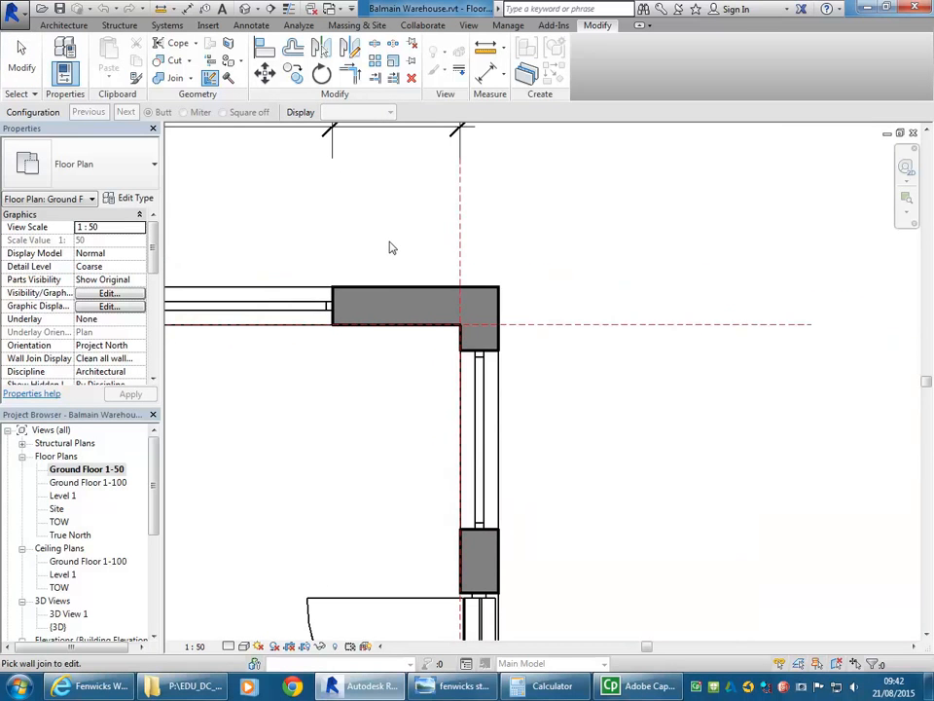
left_click(479, 294)
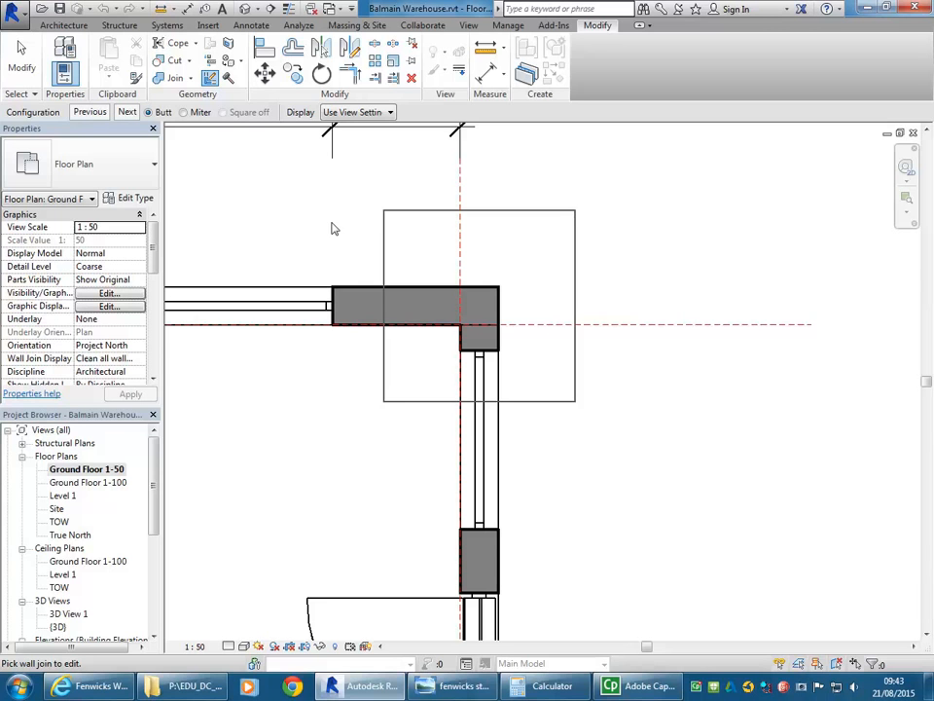
middle_click_drag(332, 228, 322, 230)
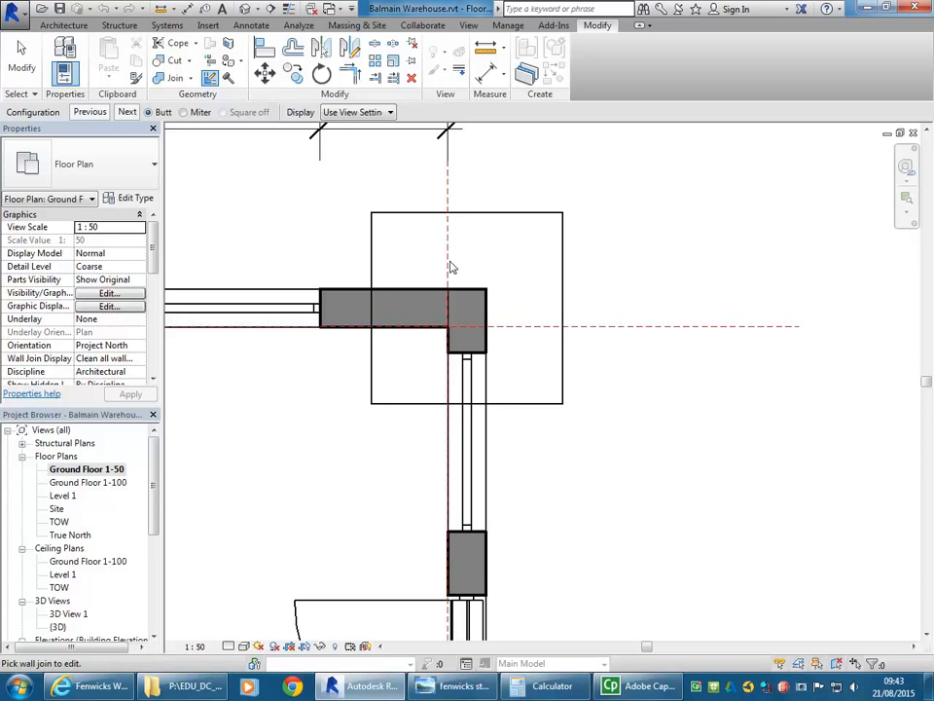
left_click(451, 324)
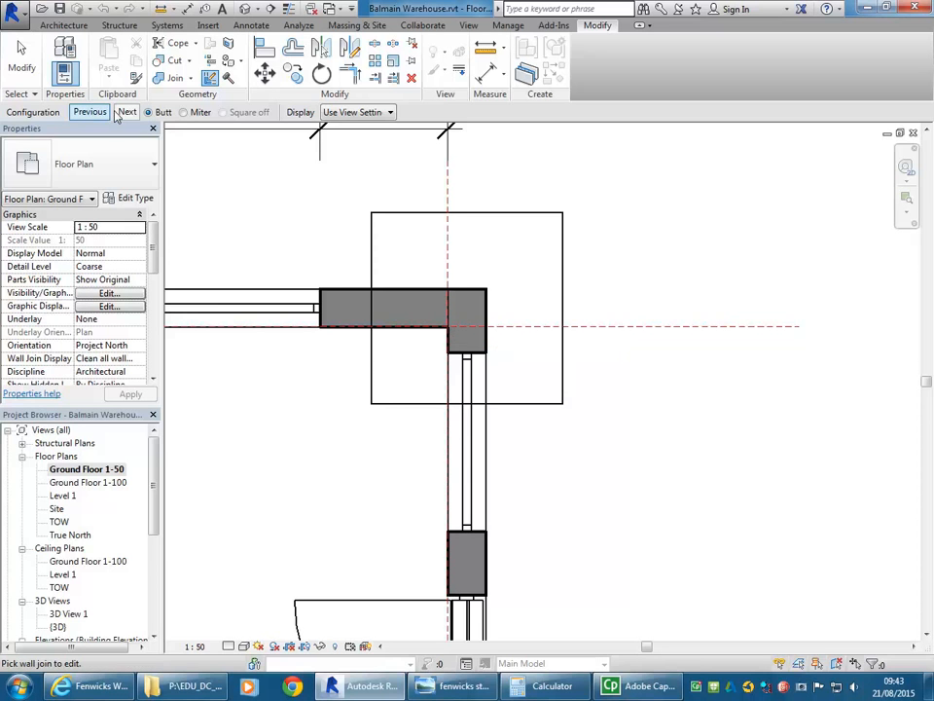
- Cycle through the butt configurations of the picked northeast wall join and examine the corner closely
left_click(126, 113)
left_click(126, 113)
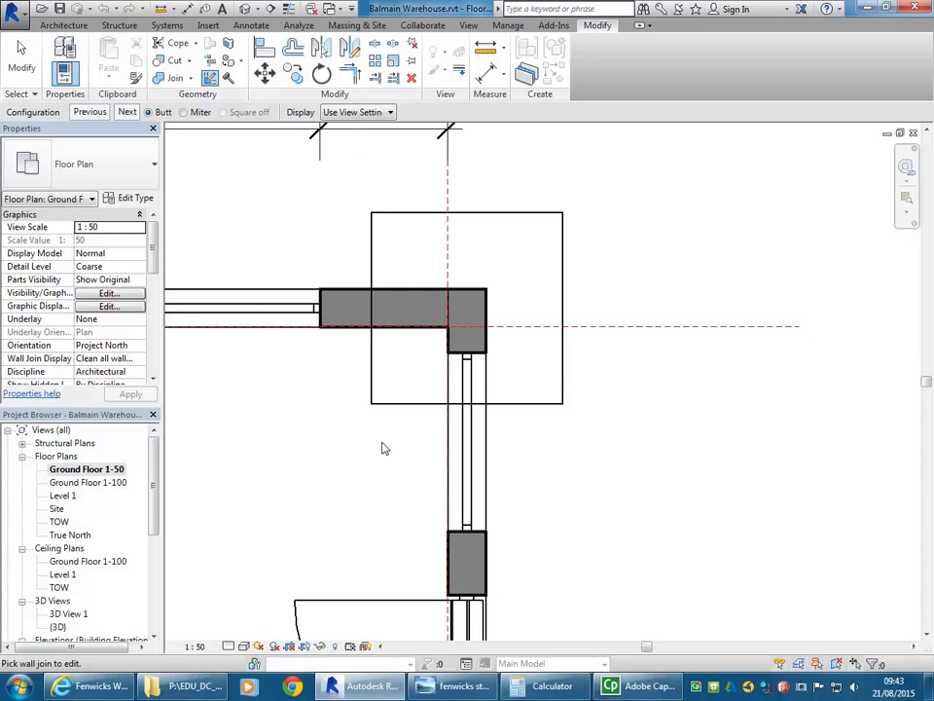
middle_click_drag(273, 234, 297, 252)
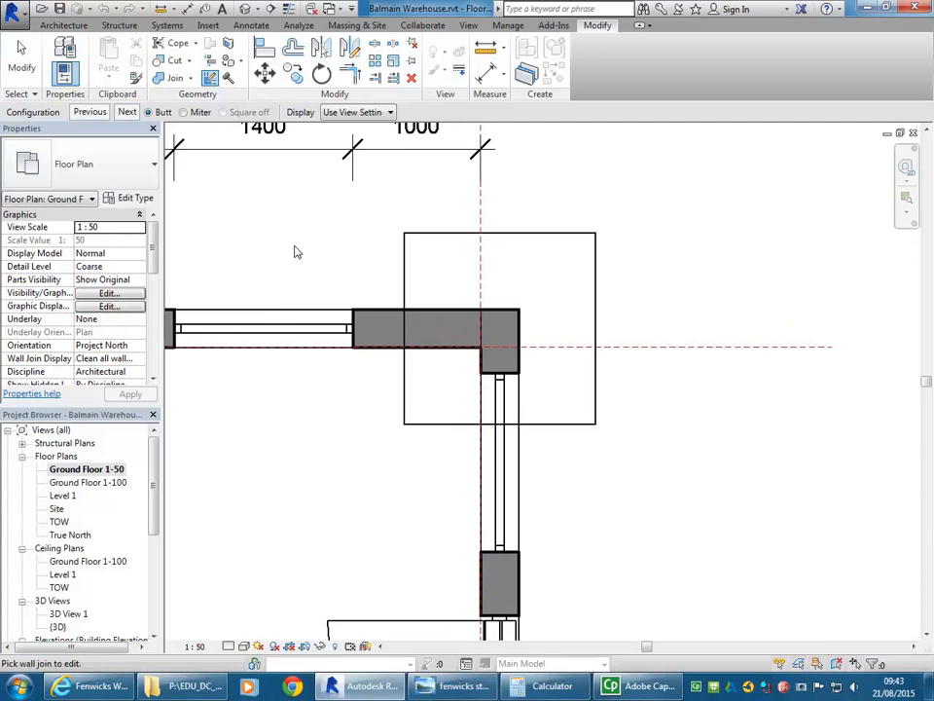
scroll(457, 389, "up", 4)
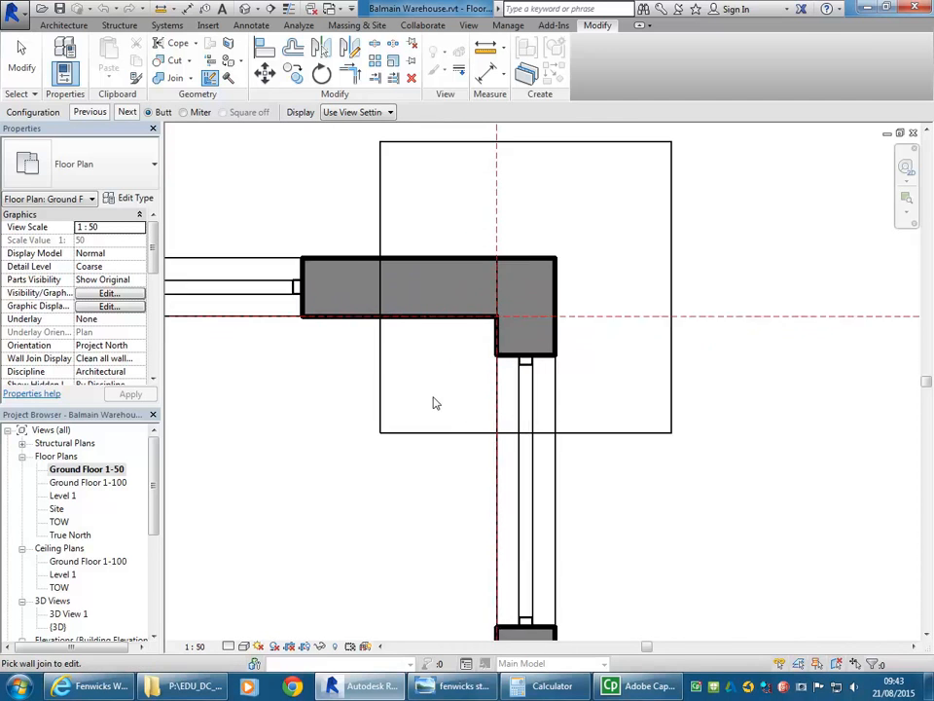
middle_click_drag(439, 379, 377, 468)
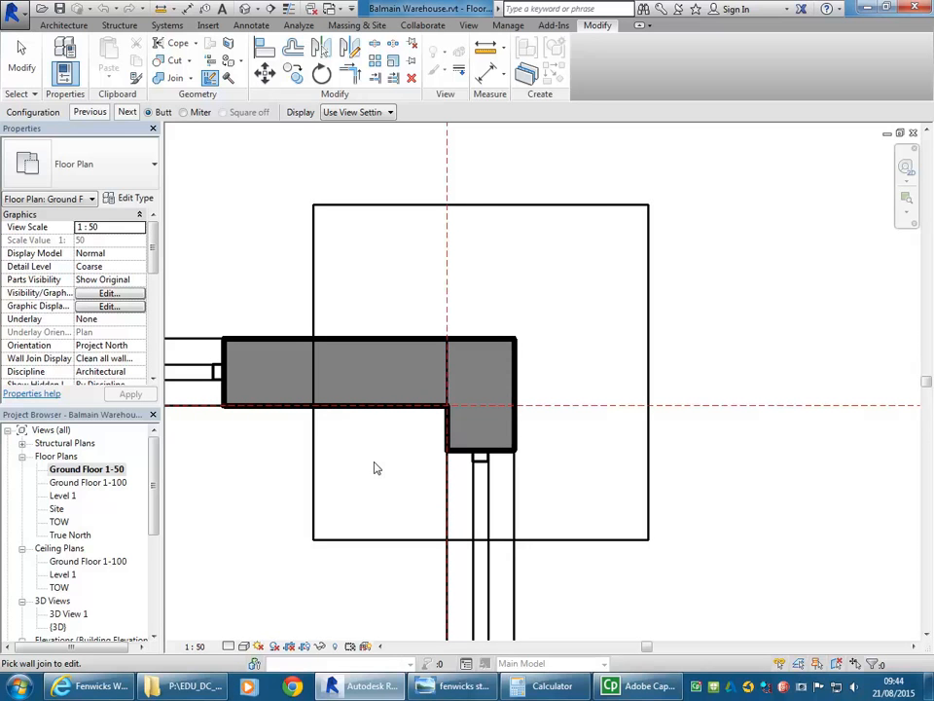
- Finish editing the northeast wall join and open the {3D} view of the model
left_click(247, 232)
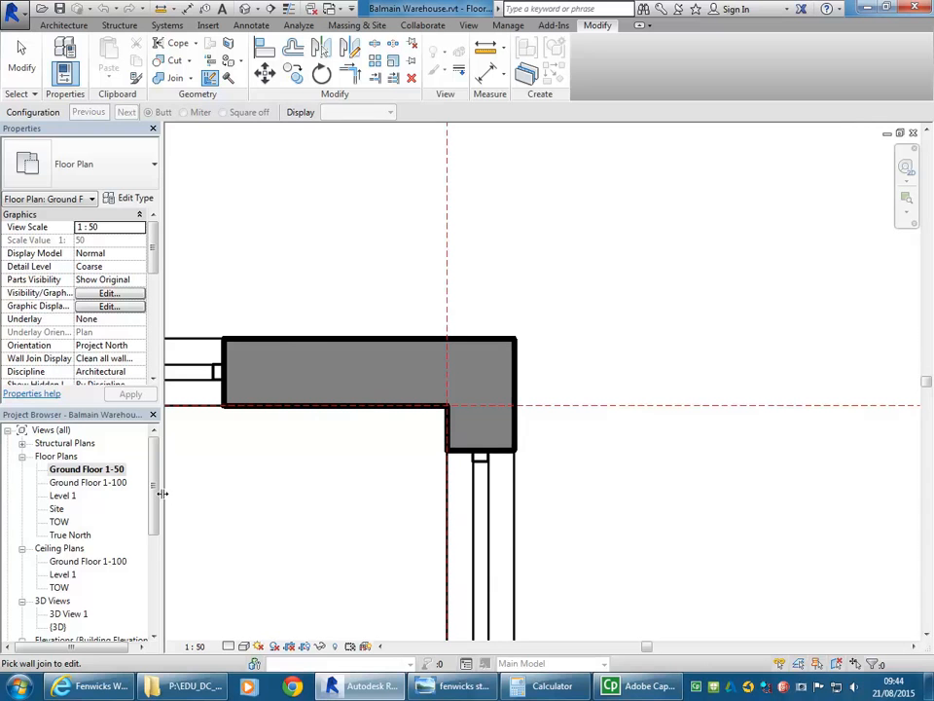
scroll(153, 498, "down", 2)
double_click(58, 575)
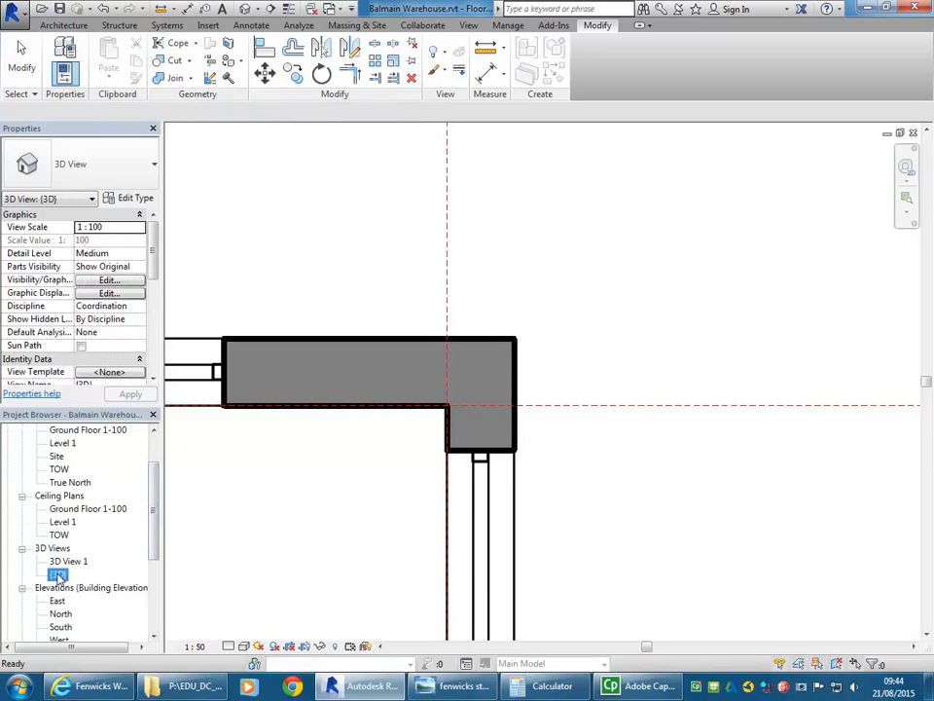
- Examine in 3D how the taller front parapet wall meets the side walls at both corners
scroll(416, 352, "down", 3)
middle_click_drag(315, 396, 441, 392)
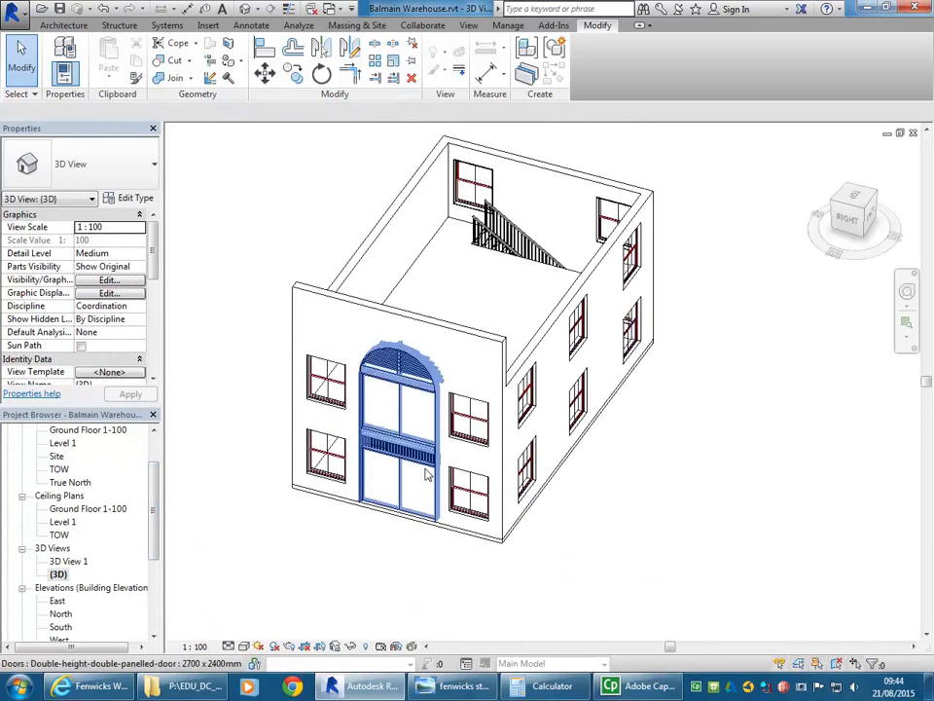
scroll(381, 417, "up", 2)
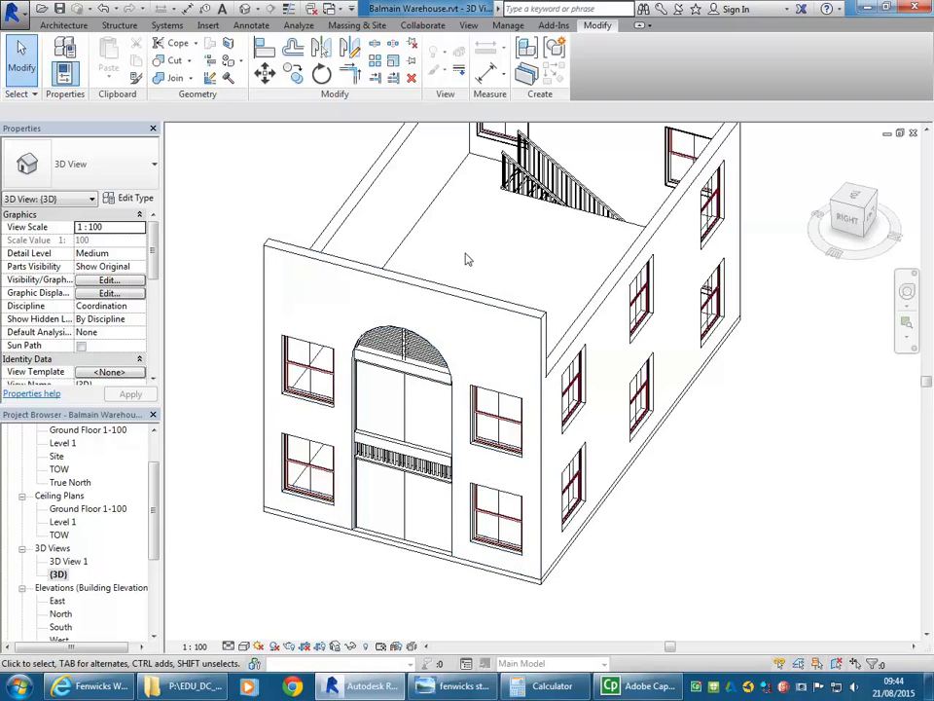
middle_click_drag(465, 259, 492, 260)
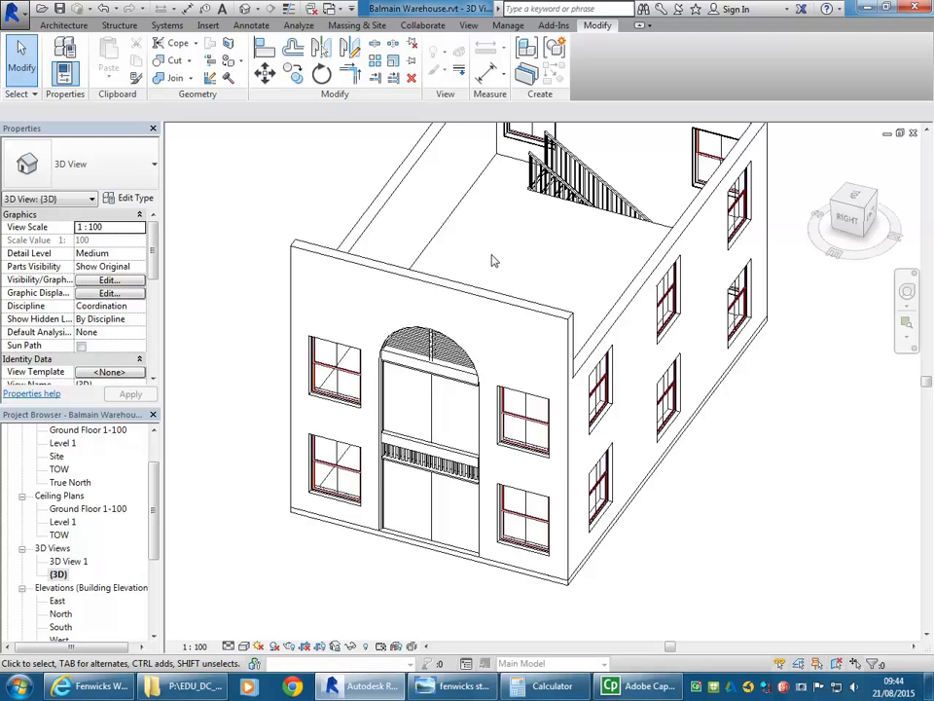
scroll(477, 263, "down", 5)
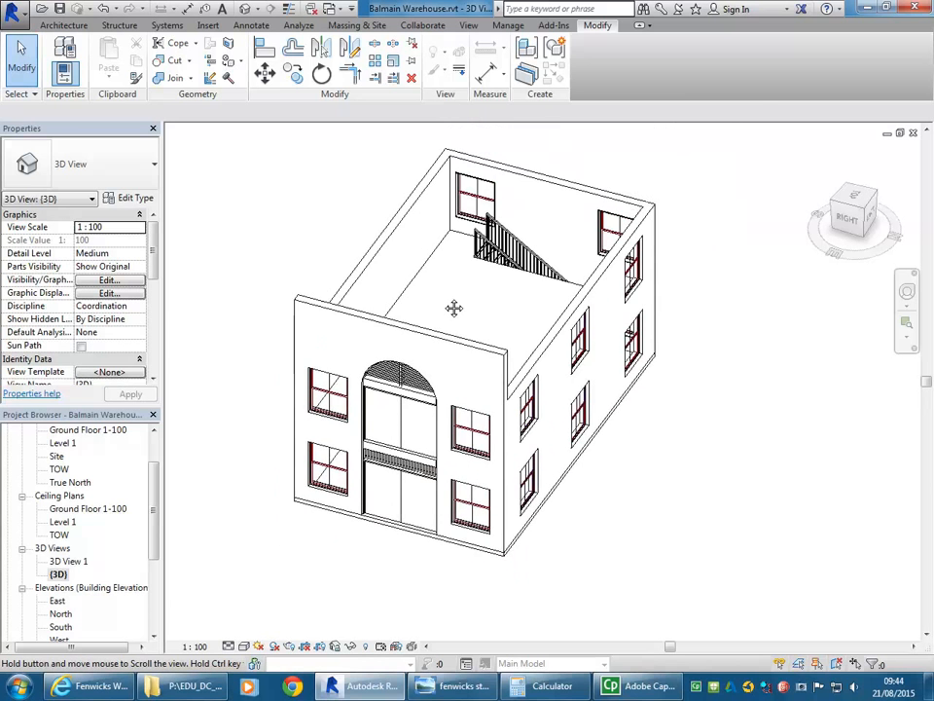
middle_click_drag(512, 348, 522, 294, "shift")
middle_click_drag(423, 317, 472, 307, "shift")
scroll(472, 308, "up", 2)
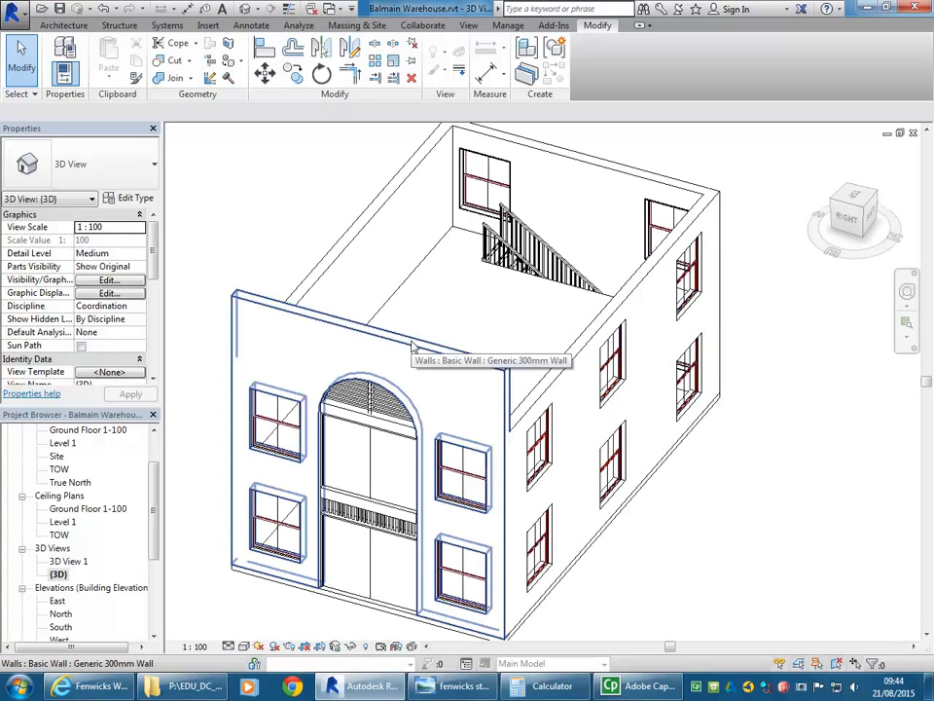
- Select the front wall and compare its parapet and corners with the fenwicks stone building photo, then clear the selection
left_click(474, 368)
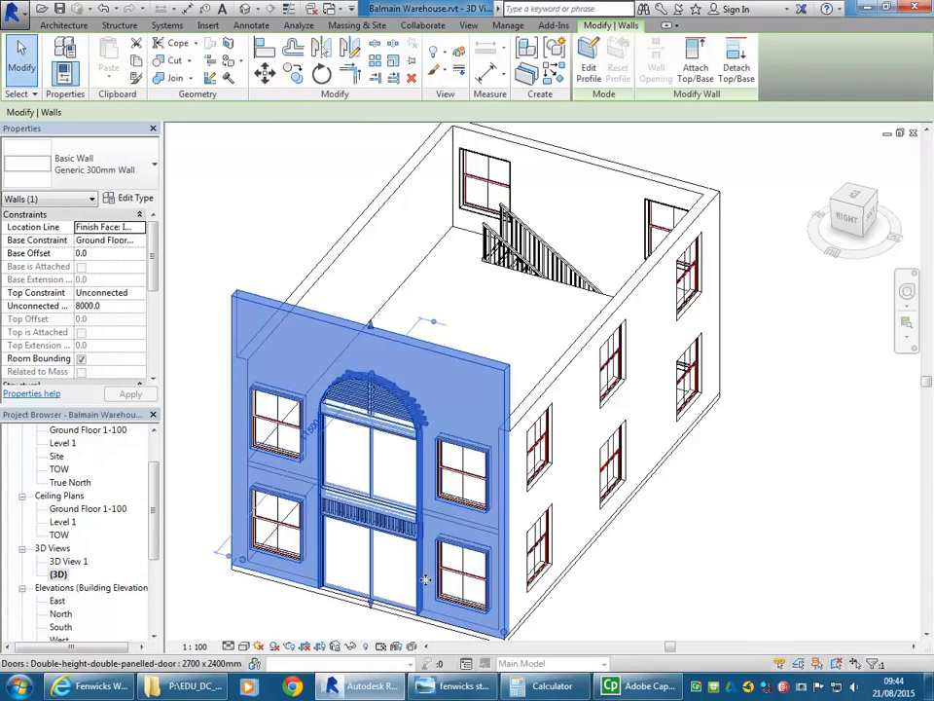
key("alt+Tab")
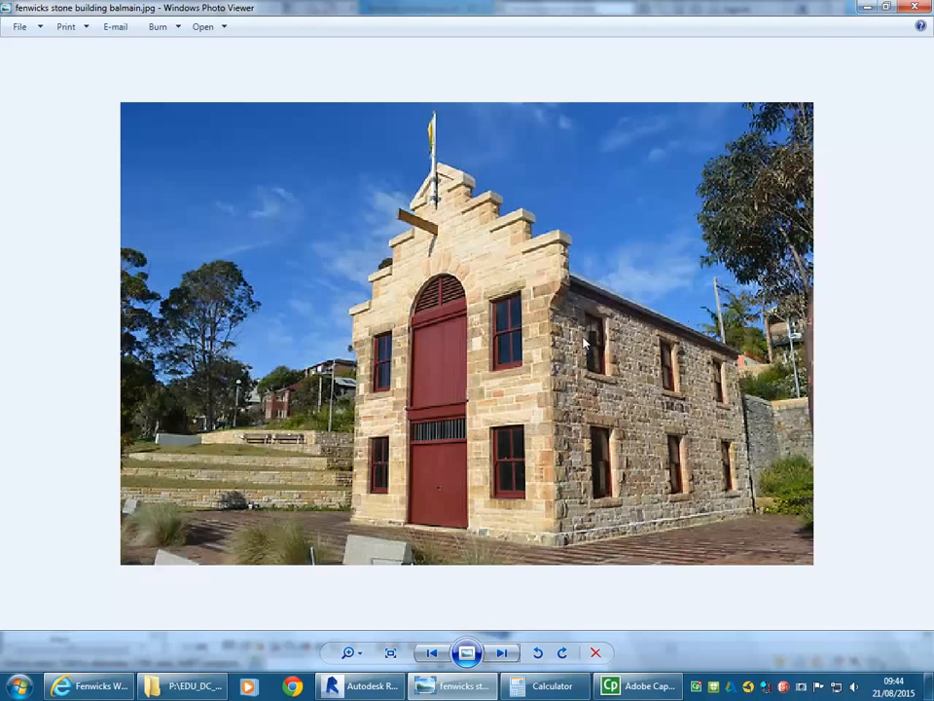
left_click(866, 7)
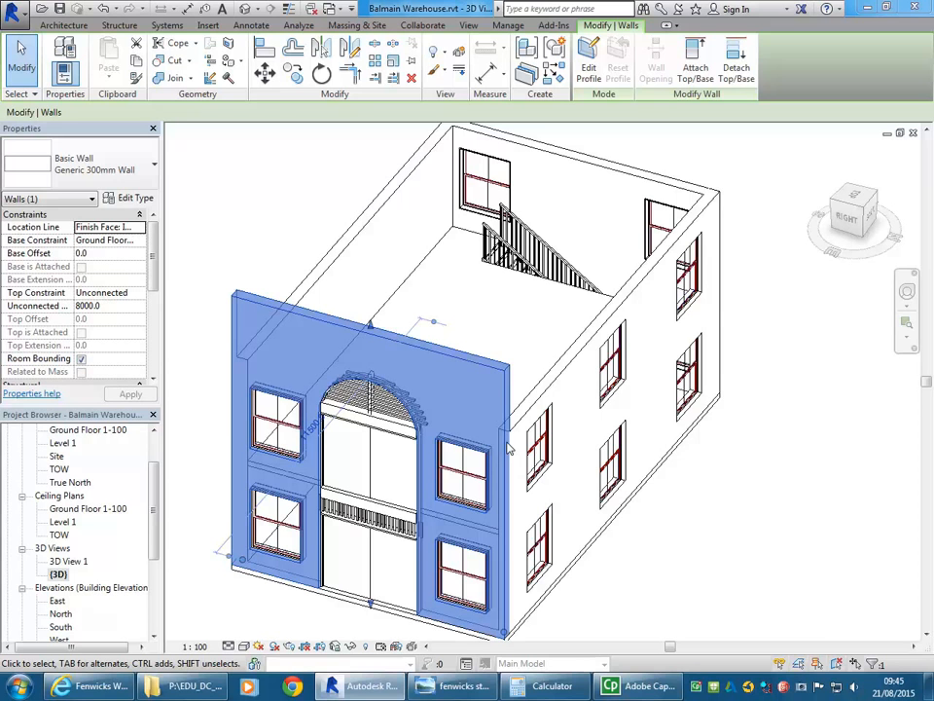
left_click(528, 314)
scroll(528, 312, "down", 2)
middle_click_drag(527, 313, 516, 367)
scroll(505, 346, "up", 1)
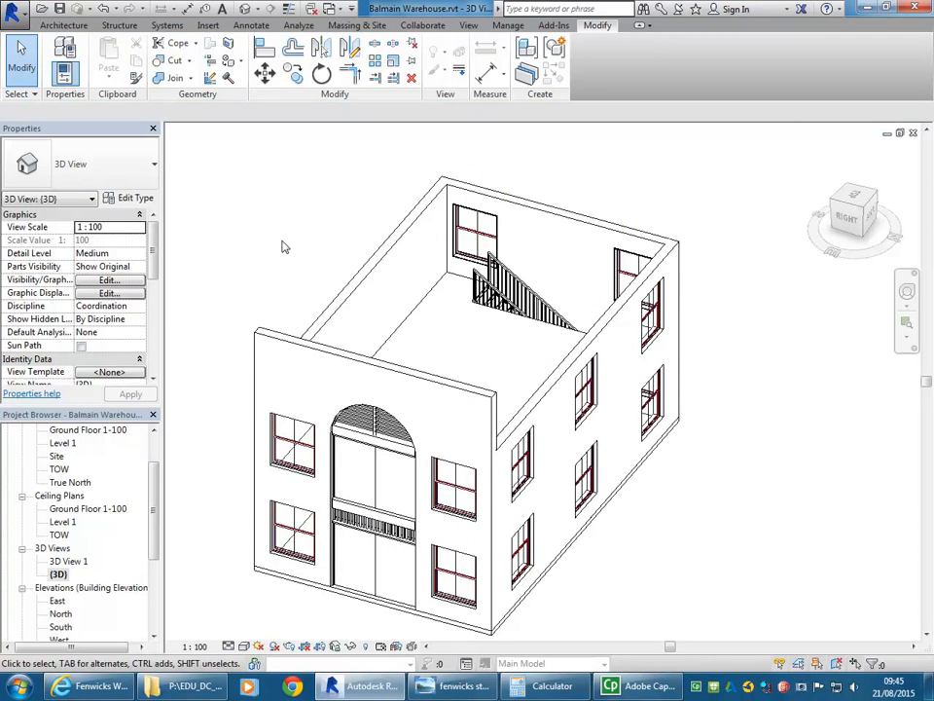
middle_click_drag(281, 240, 296, 249)
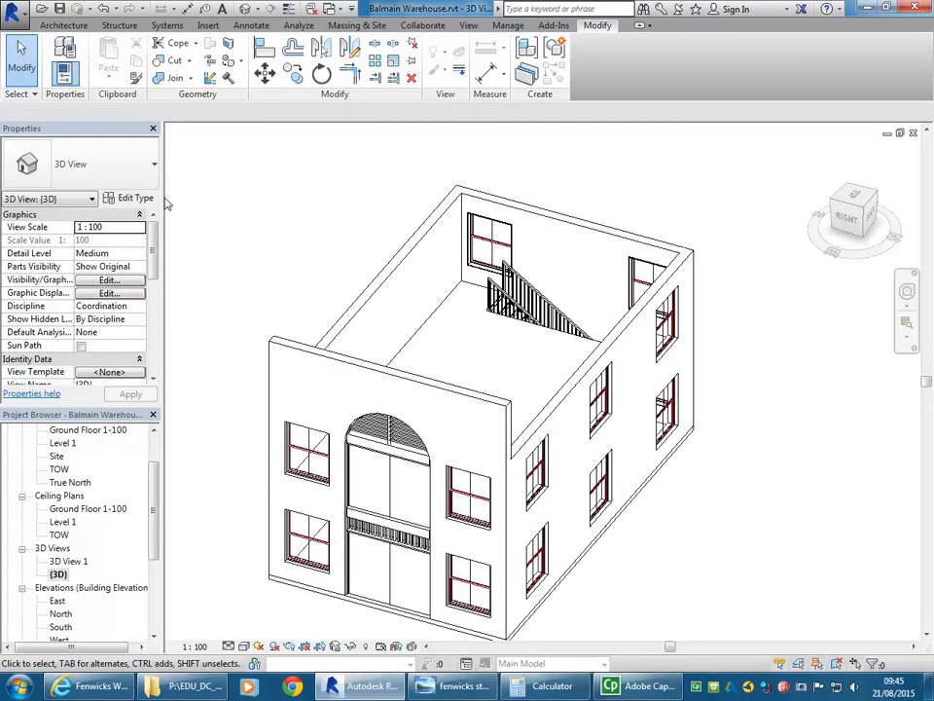
left_click(11, 12)
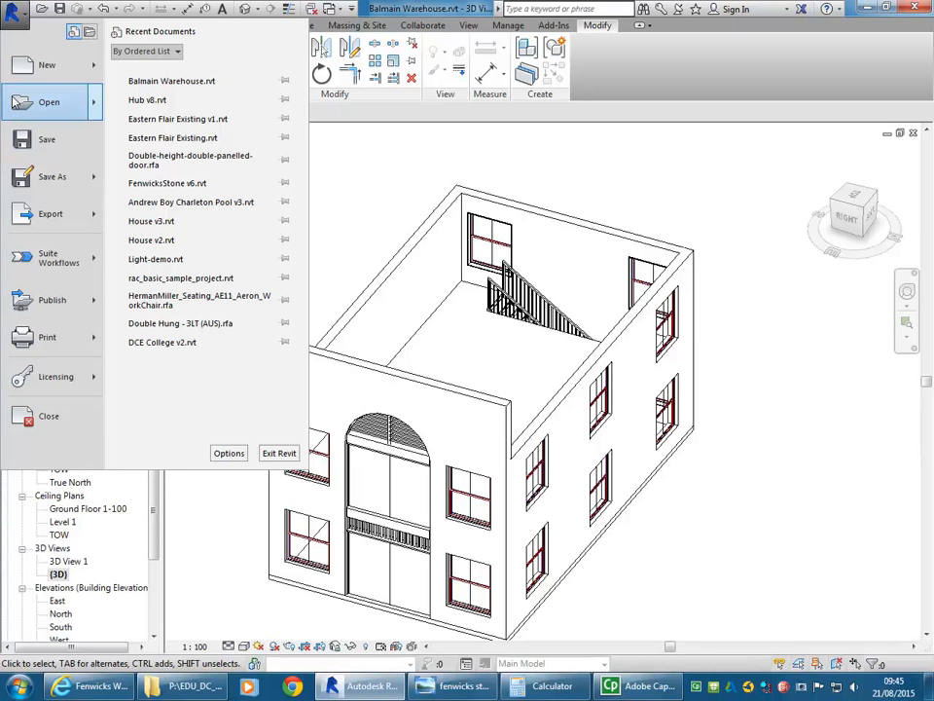
left_click(10, 12)
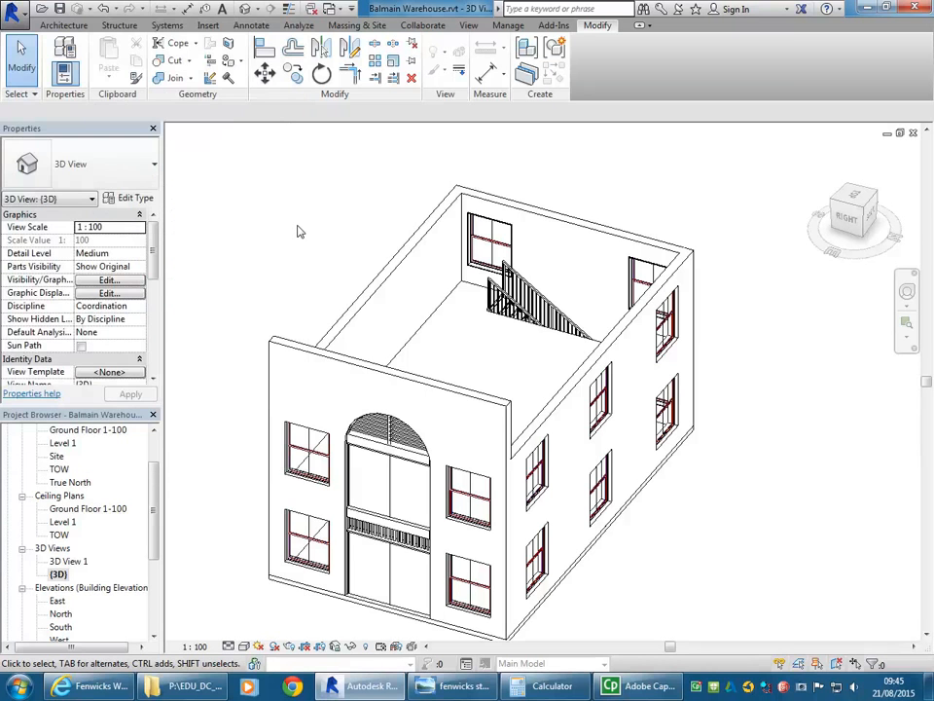
left_click(64, 24)
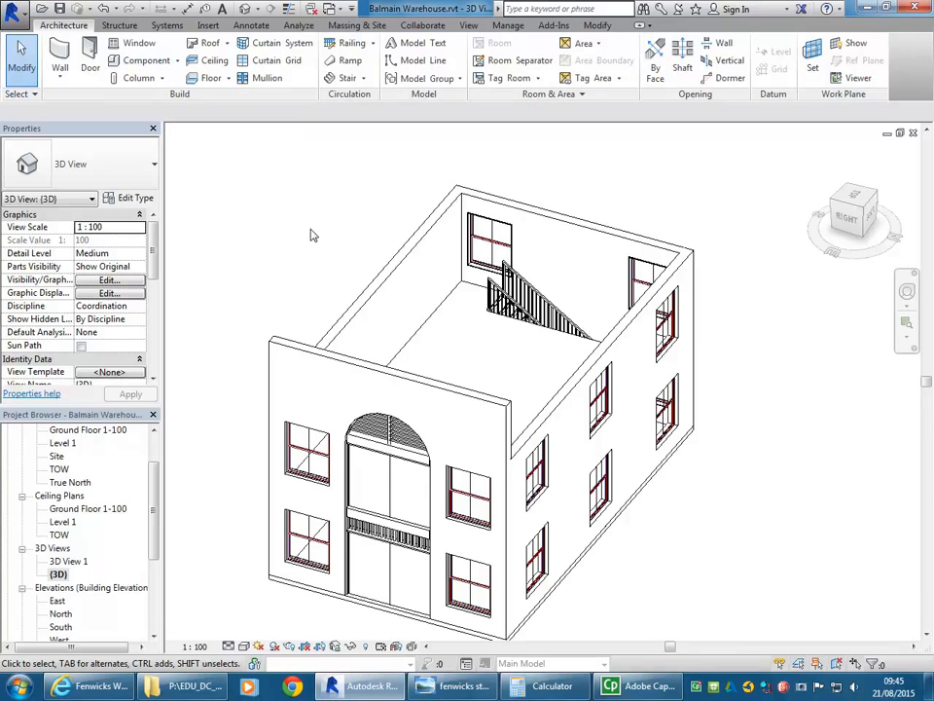
left_click(12, 11)
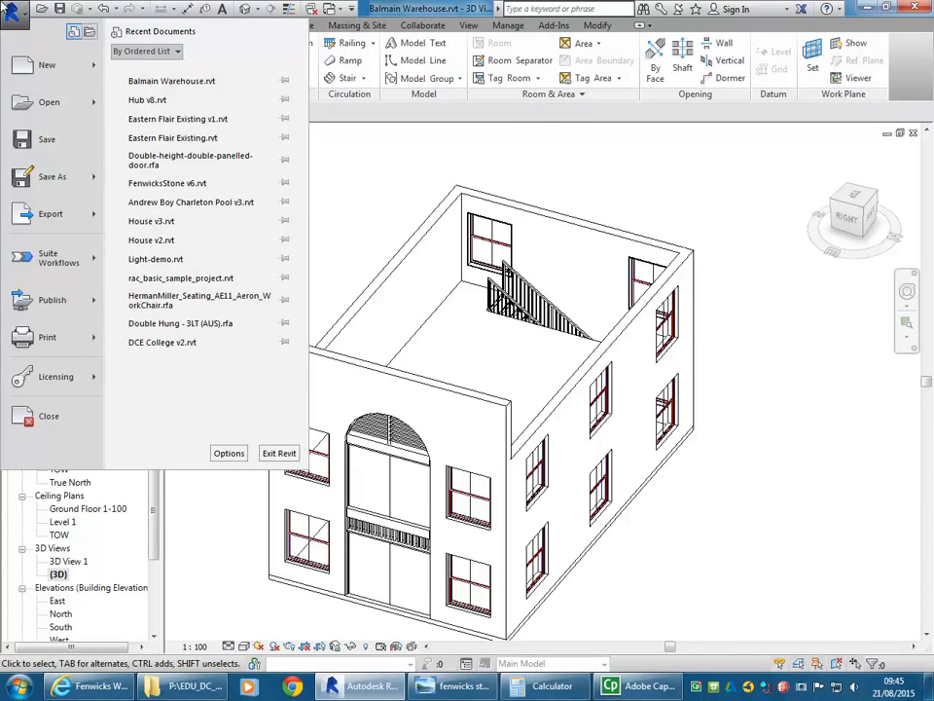
mouse_move(27, 103)
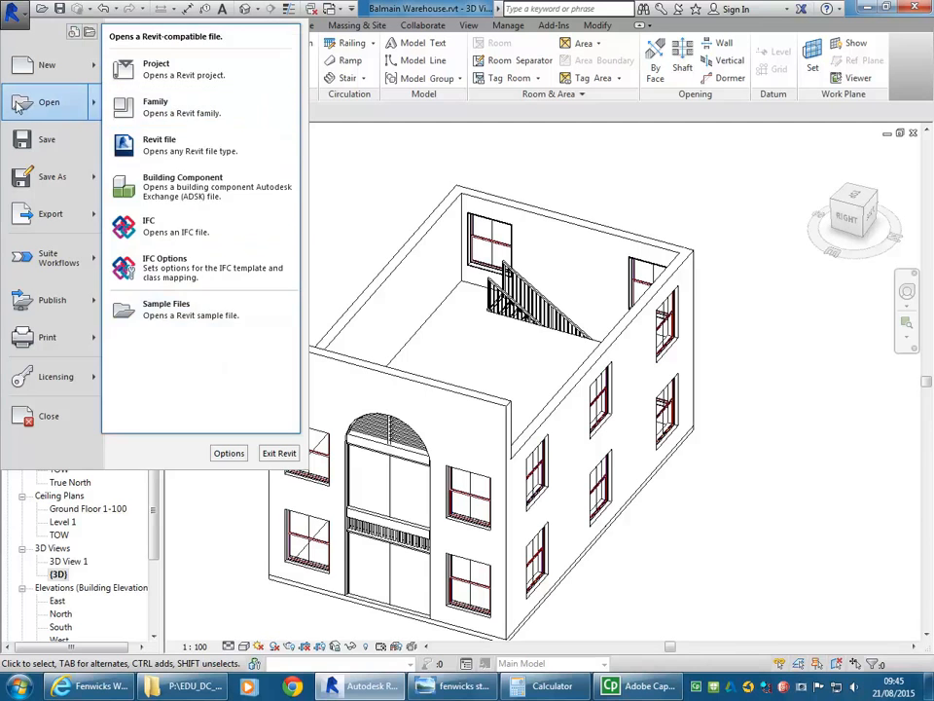
left_click(2, 4)
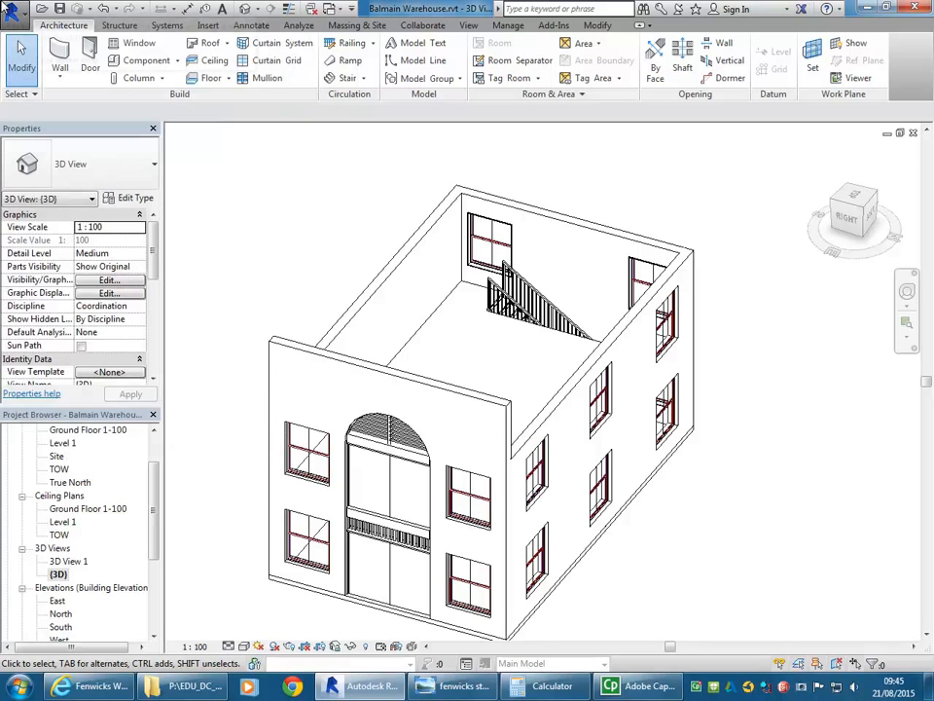
- Start opening another file and browse to the StudentResources (P:) drive
left_click(10, 10)
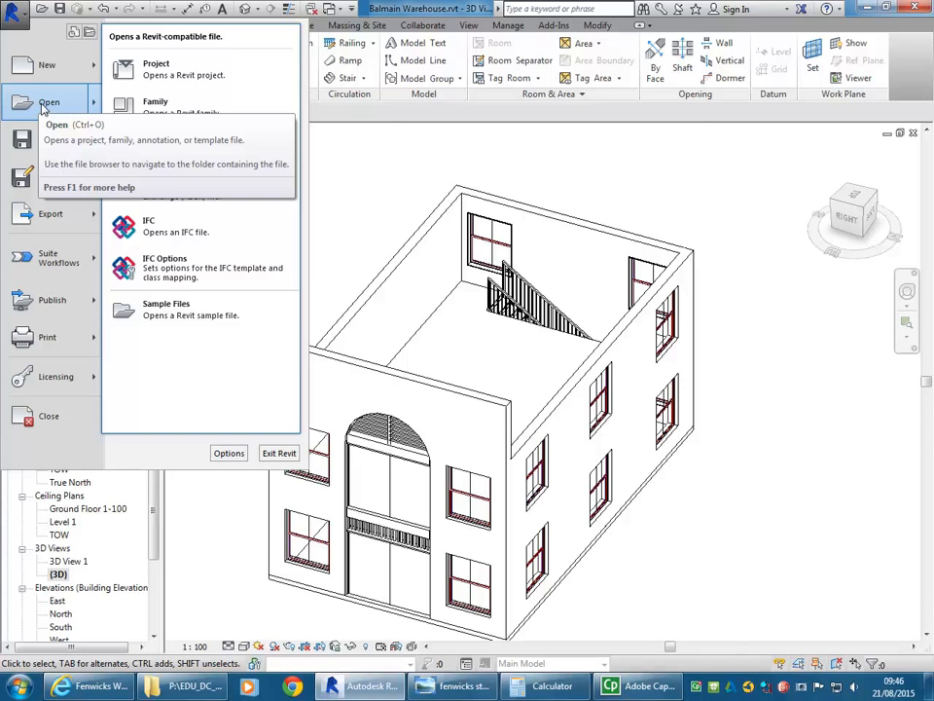
left_click(44, 107)
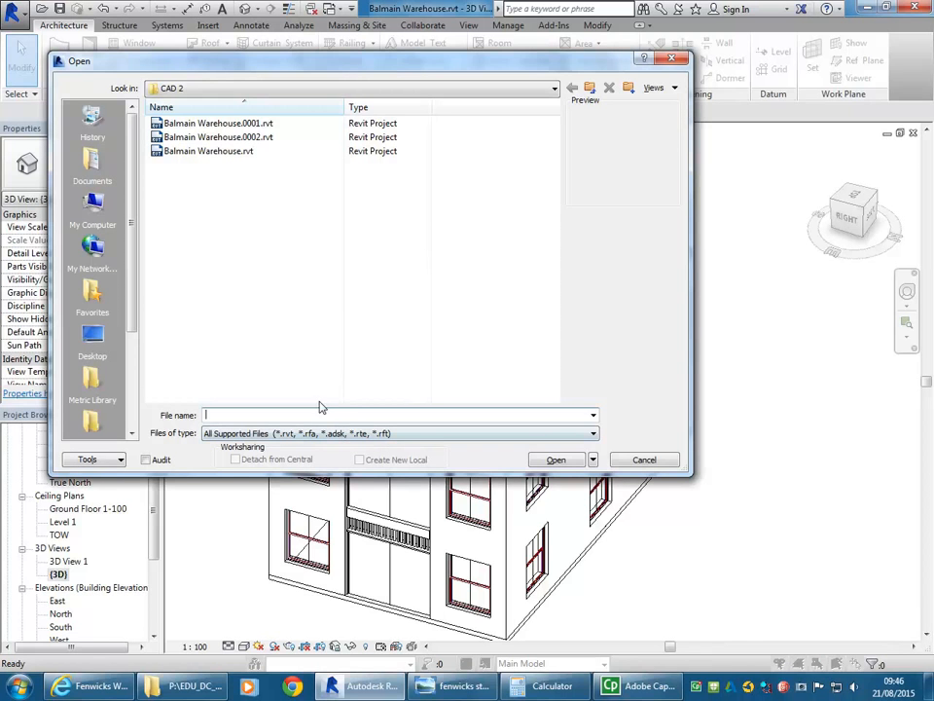
left_click(263, 90)
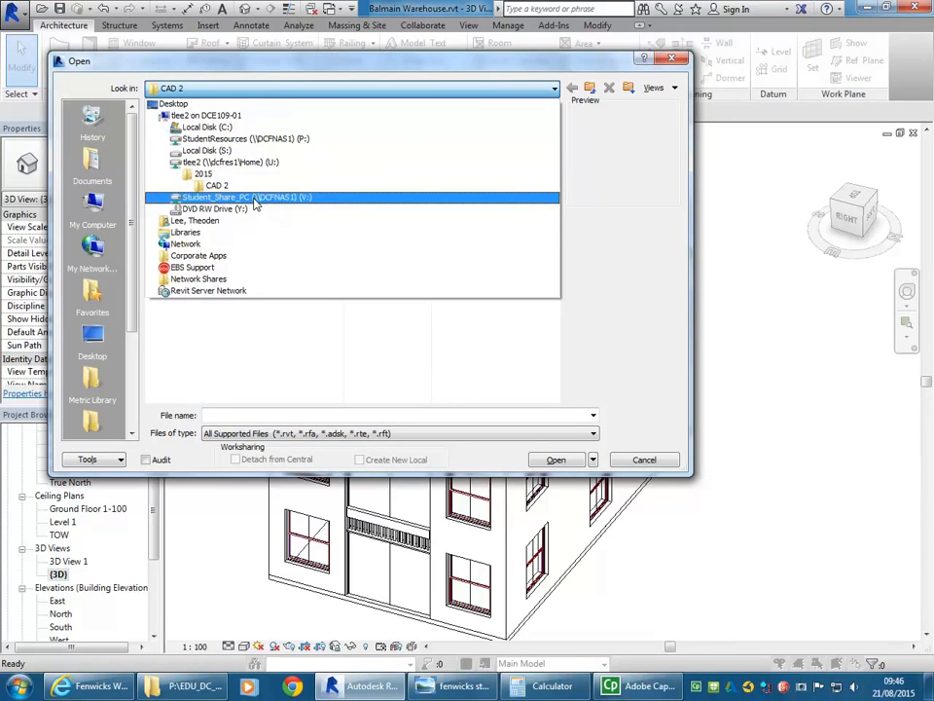
left_click(260, 92)
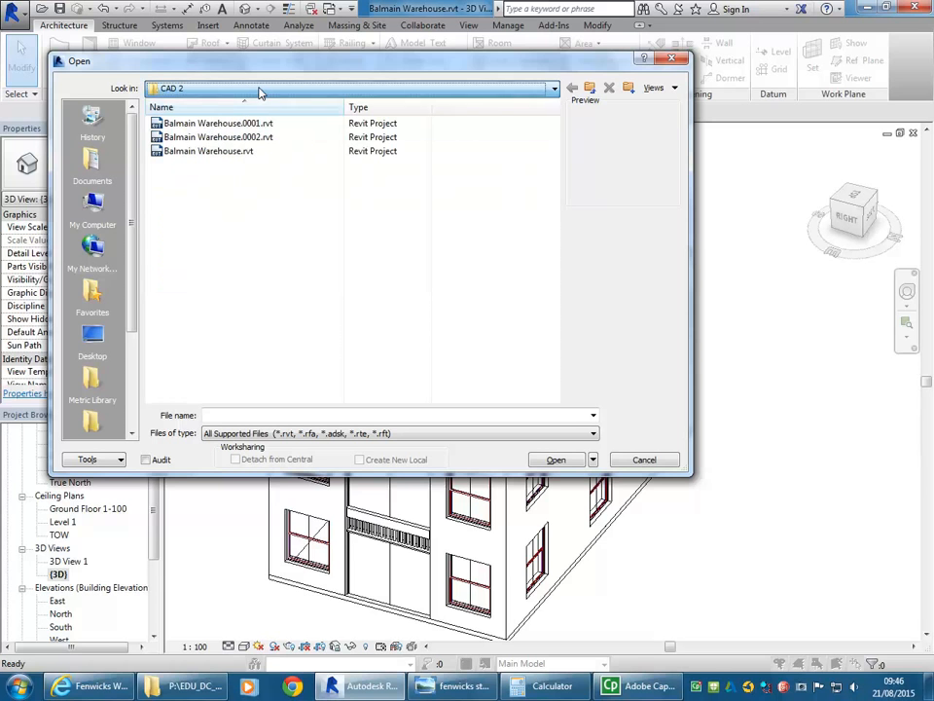
left_click(248, 90)
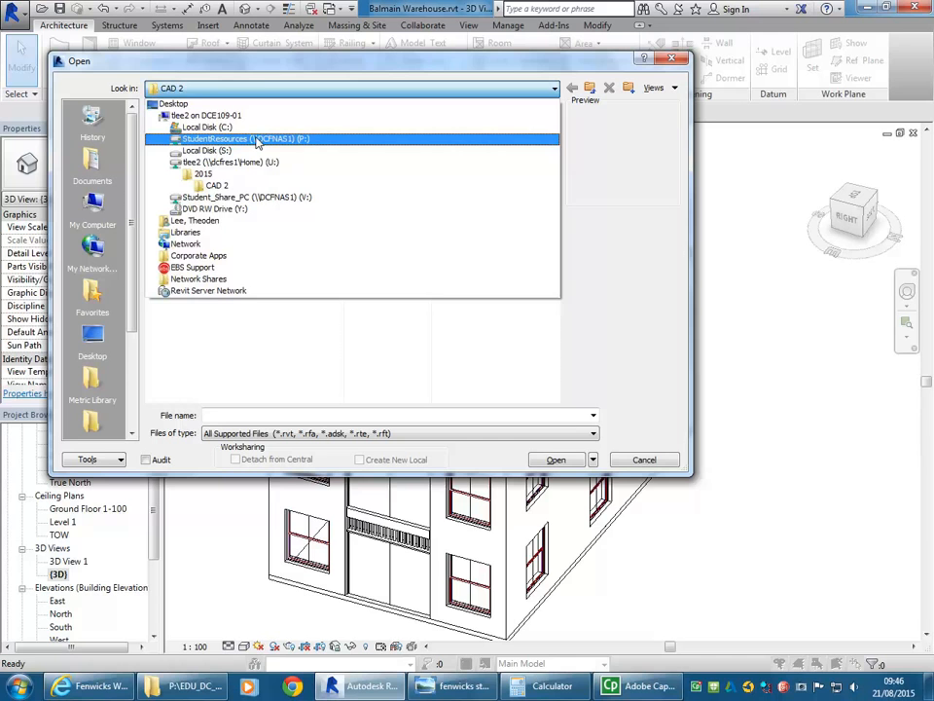
left_click(257, 142)
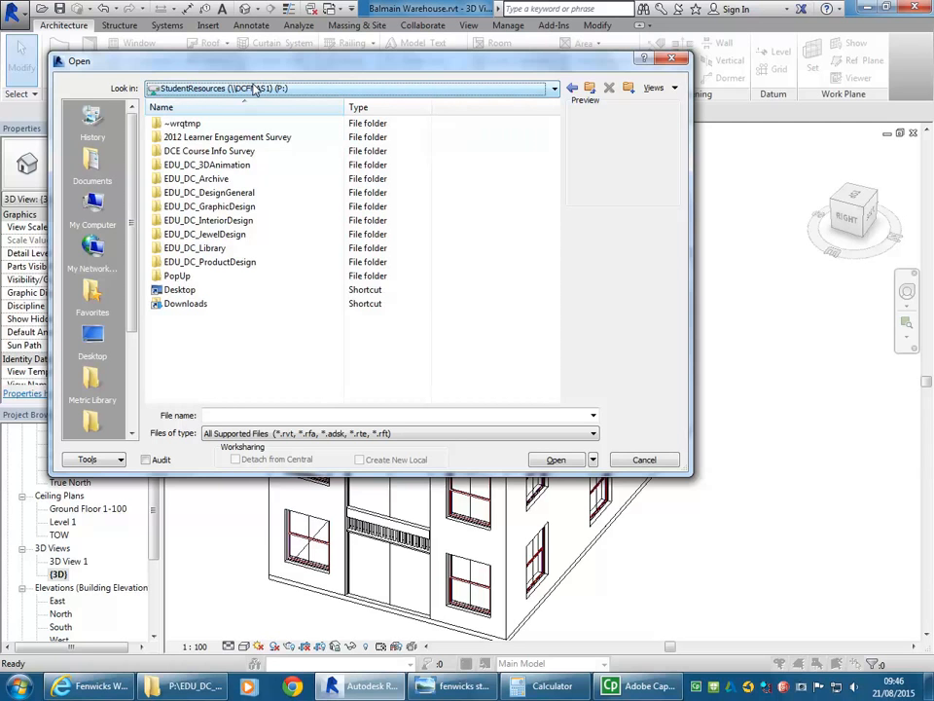
- Browse into the EDU_DC_InteriorDesign folder, through CAD 2, to the Balmain Warehouse folder
double_click(209, 221)
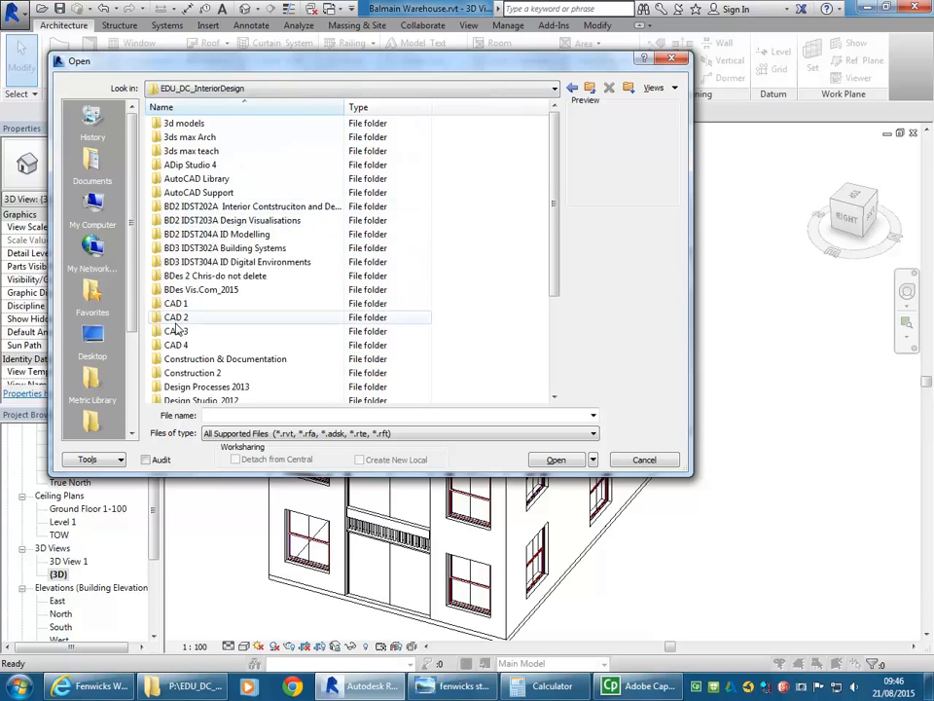
left_click(224, 89)
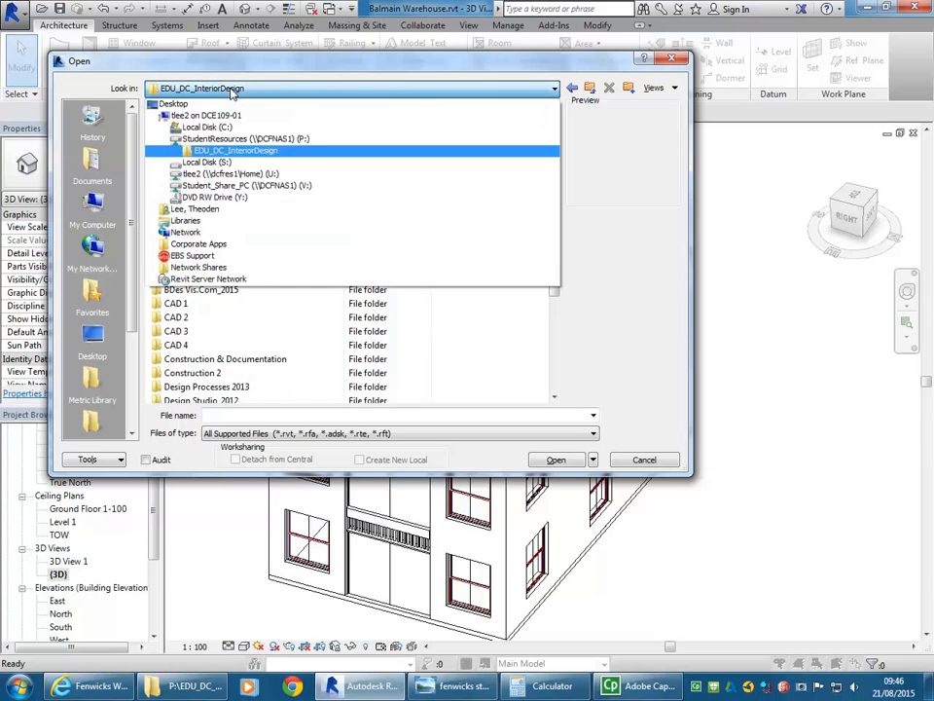
left_click(234, 150)
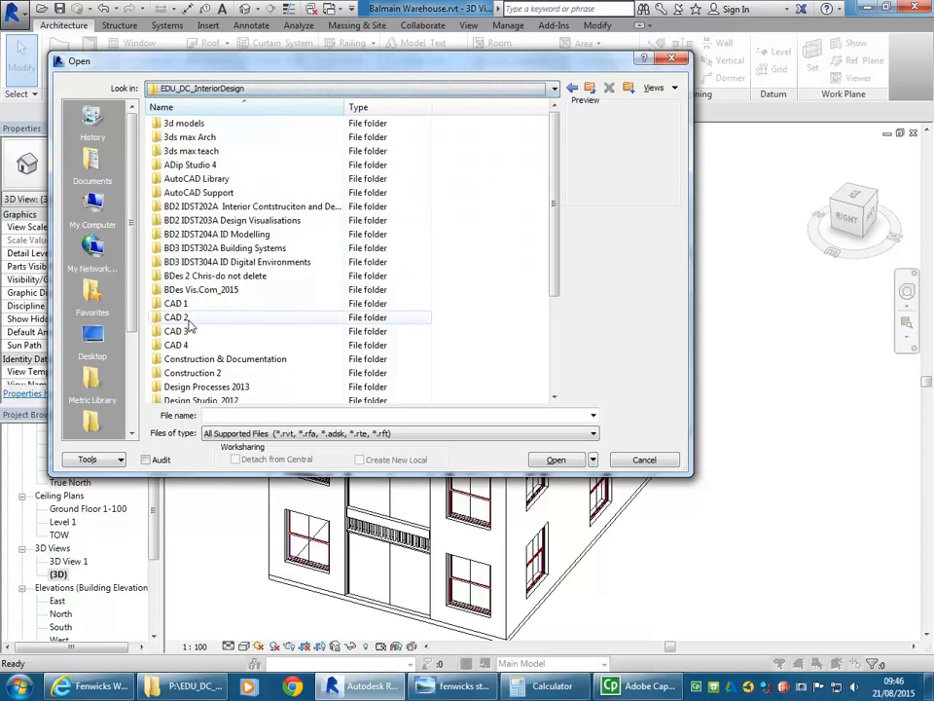
double_click(181, 321)
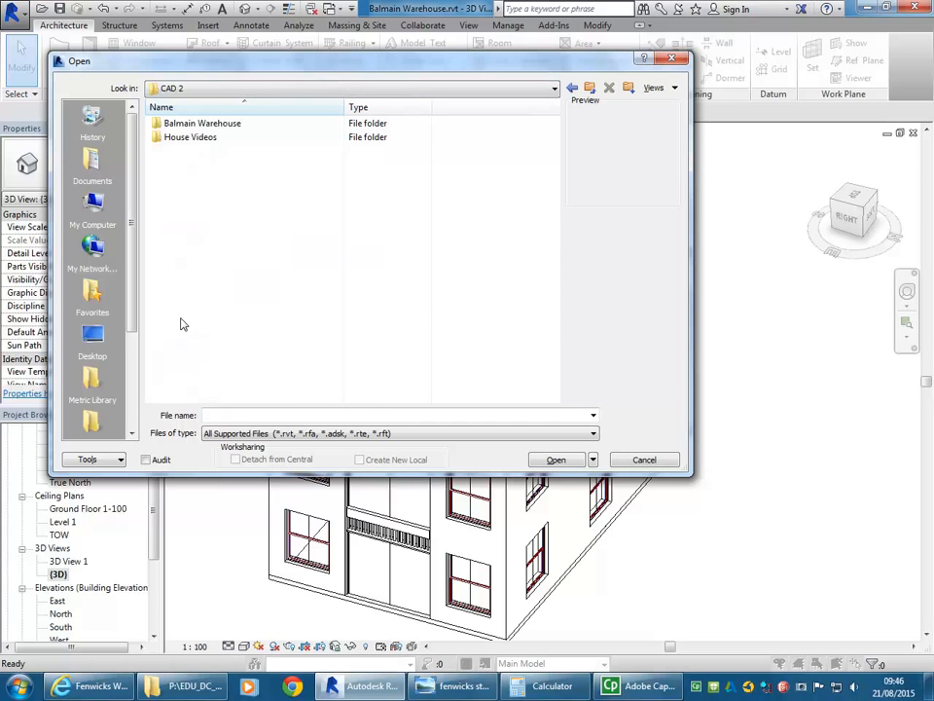
double_click(188, 129)
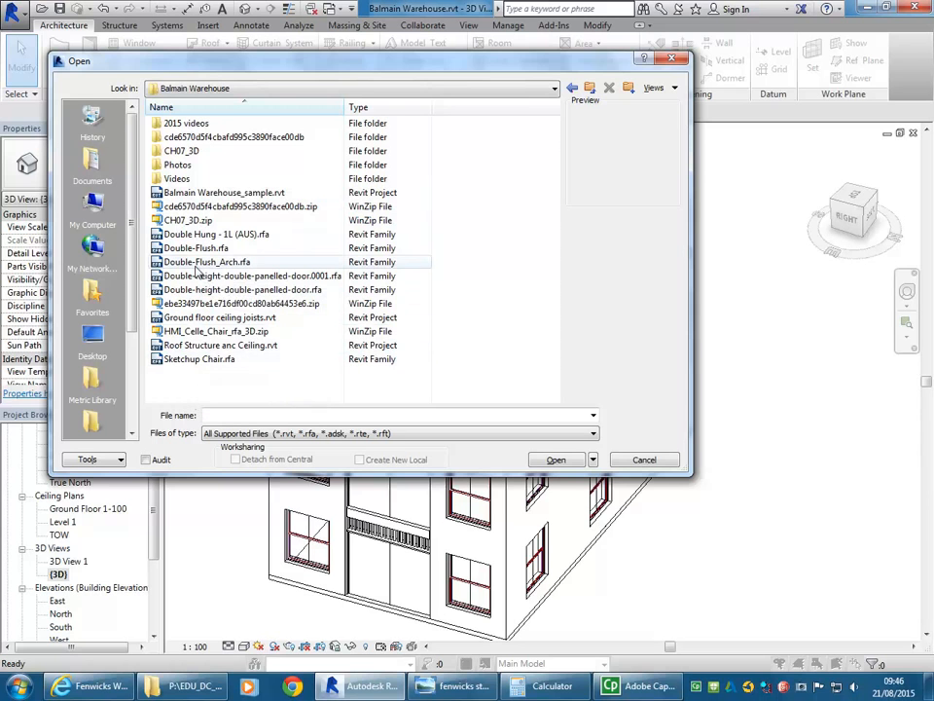
- Correct the misspelled roof project's file name to Roof Structure and Ceiling.rvt
left_click(189, 346)
left_click(235, 346)
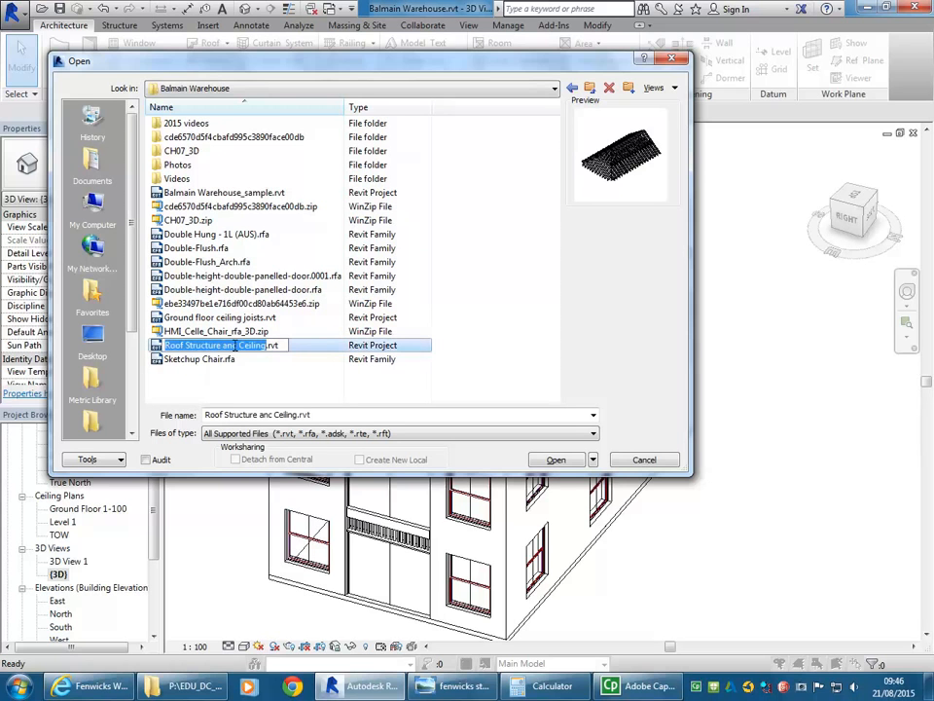
left_click_drag(232, 345, 237, 345)
type("d")
key("Return")
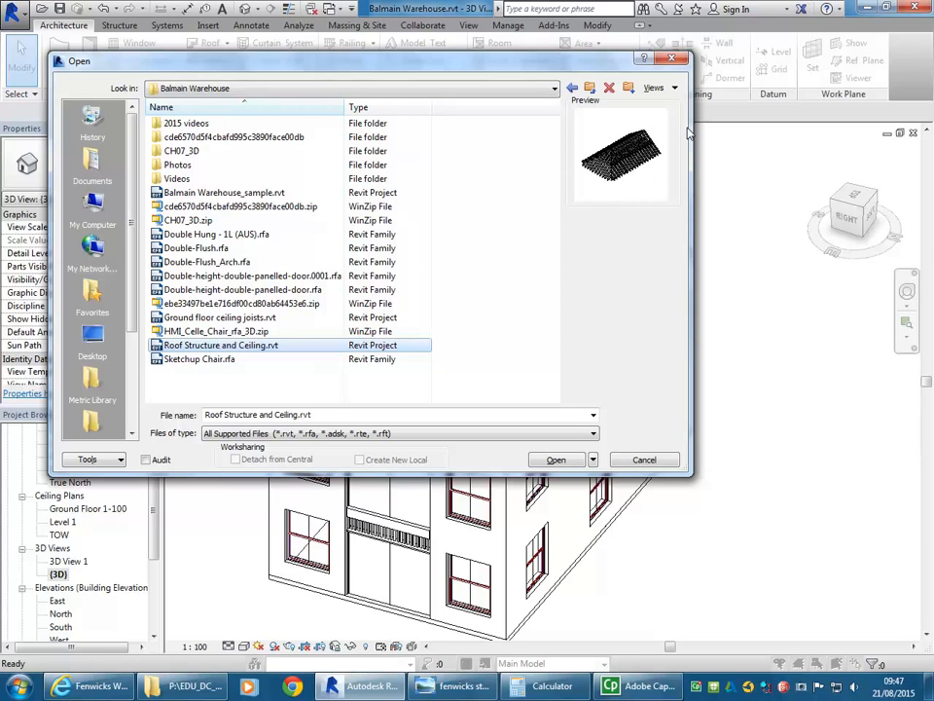
- Open Roof Structure and Ceiling.rvt and examine its roof trusses in 3D
double_click(212, 346)
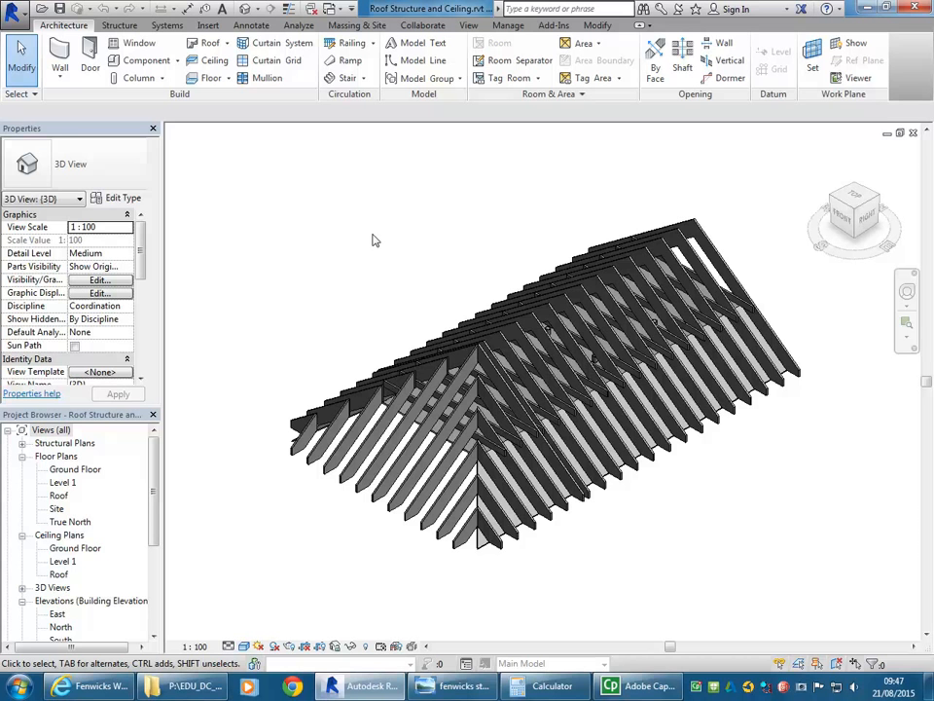
middle_click_drag(393, 308, 435, 604, "shift")
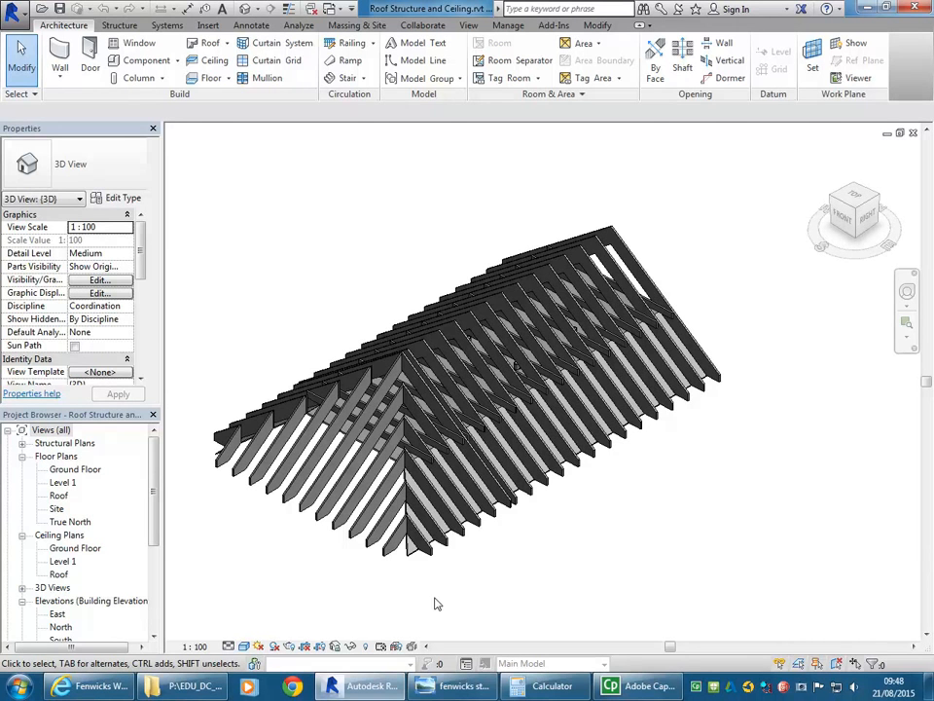
mouse_move(507, 522)
middle_mouse_down("shift")
mouse_move(357, 447)
mouse_move(575, 510)
mouse_move(499, 526)
middle_mouse_up("shift")
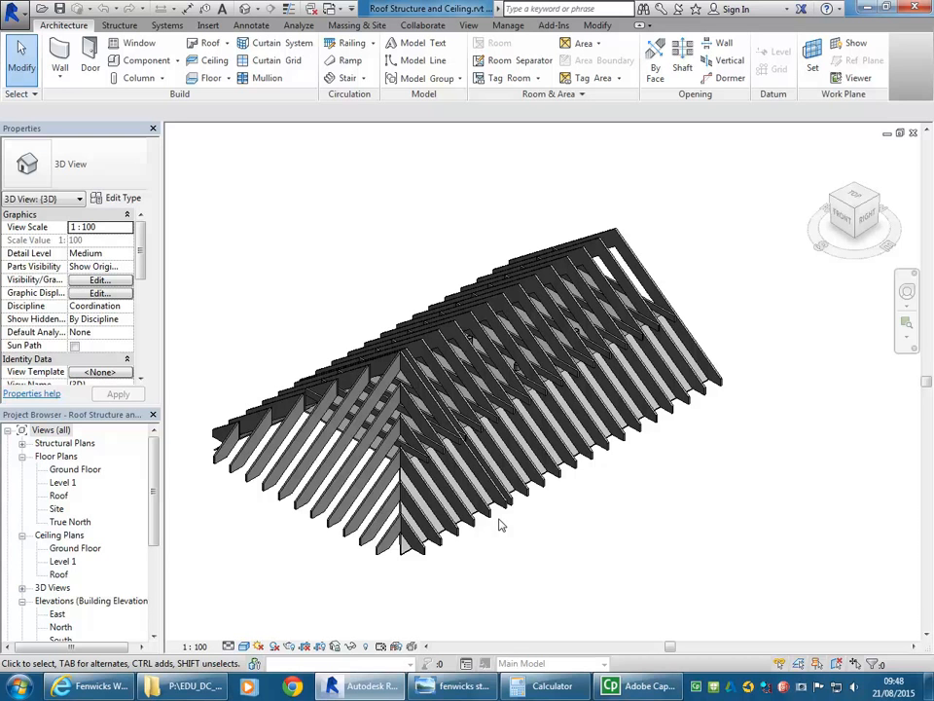
scroll(500, 516, "up", 3)
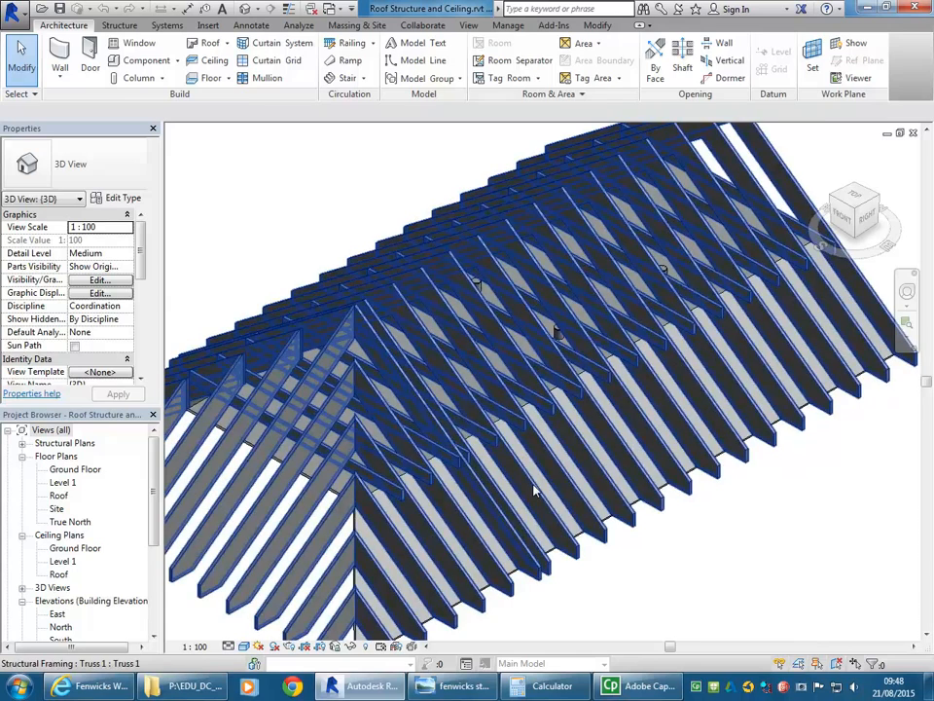
- Select the Truss 1 framing and examine how its rafters and ceiling beams are arranged
left_click(534, 492)
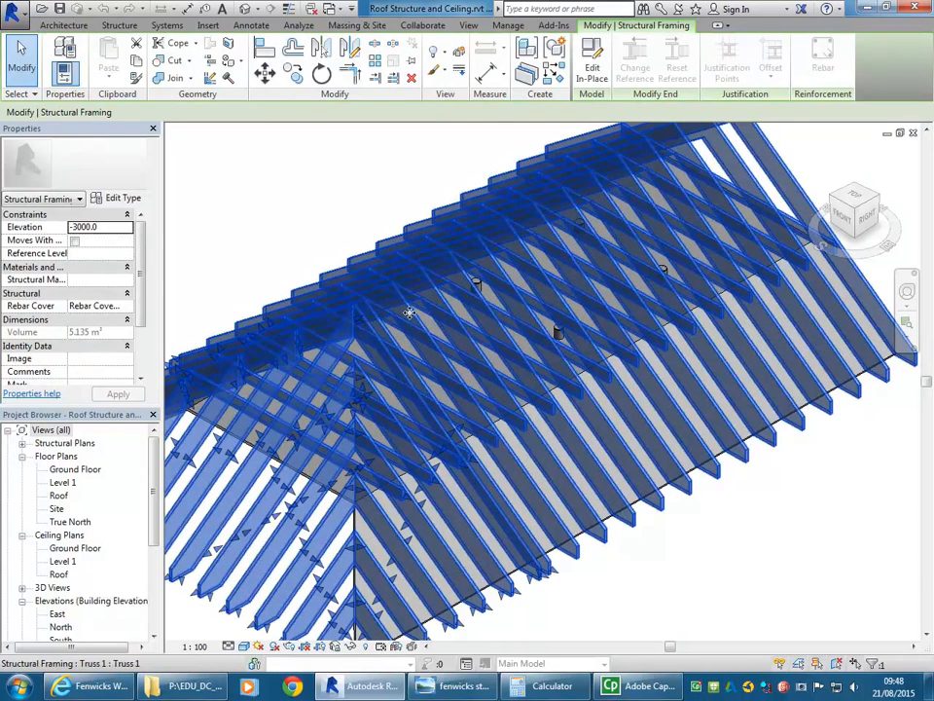
scroll(411, 314, "down", 3)
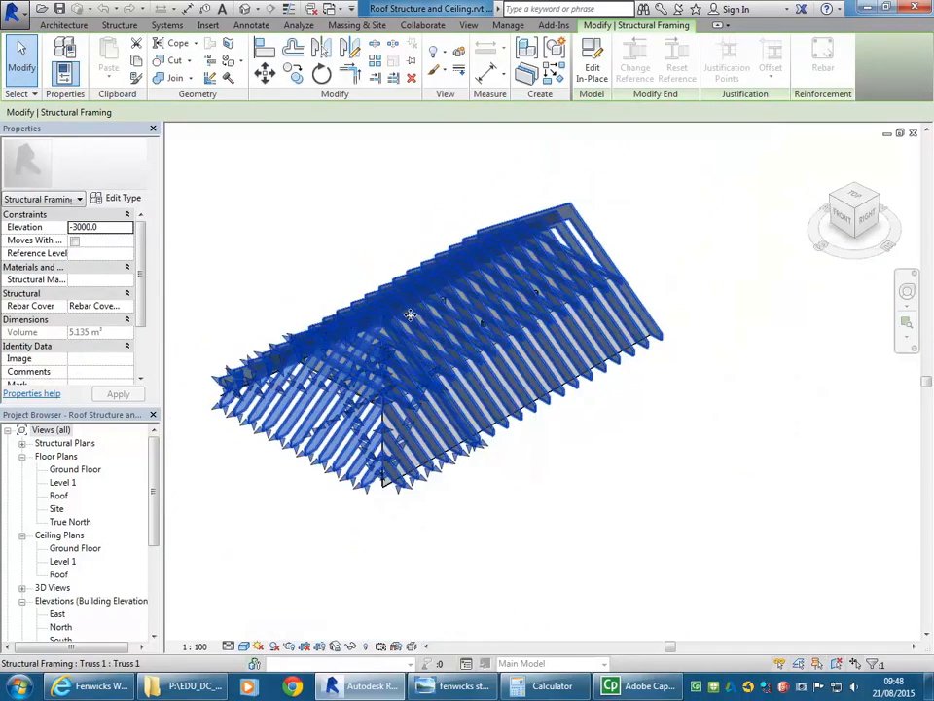
scroll(320, 401, "up", 2)
middle_click_drag(413, 318, 426, 326)
scroll(426, 326, "up", 2)
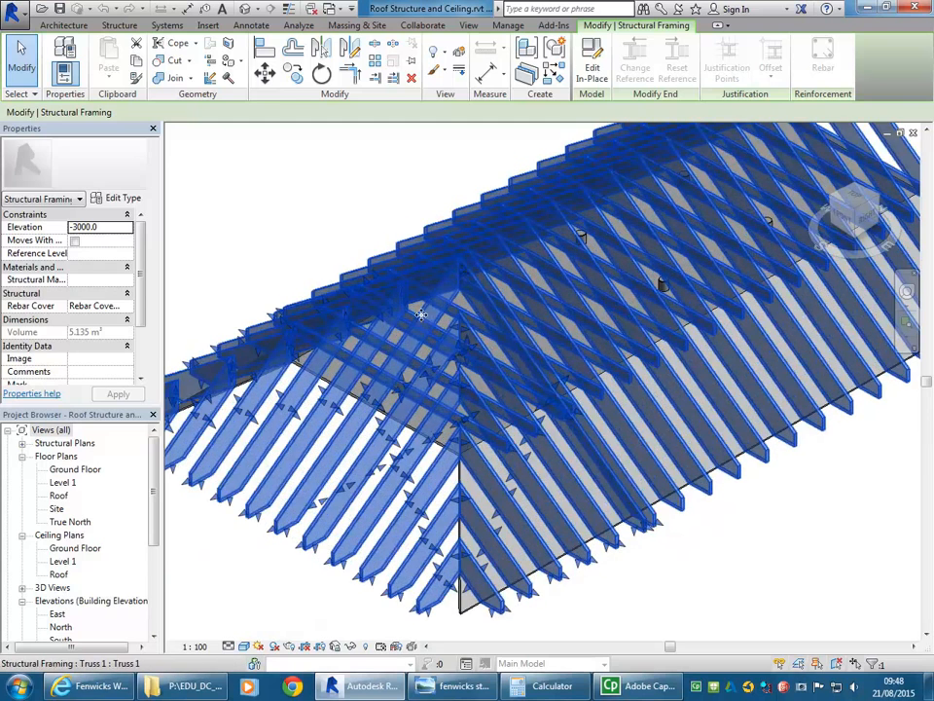
scroll(394, 343, "down", 4)
scroll(405, 337, "up", 2)
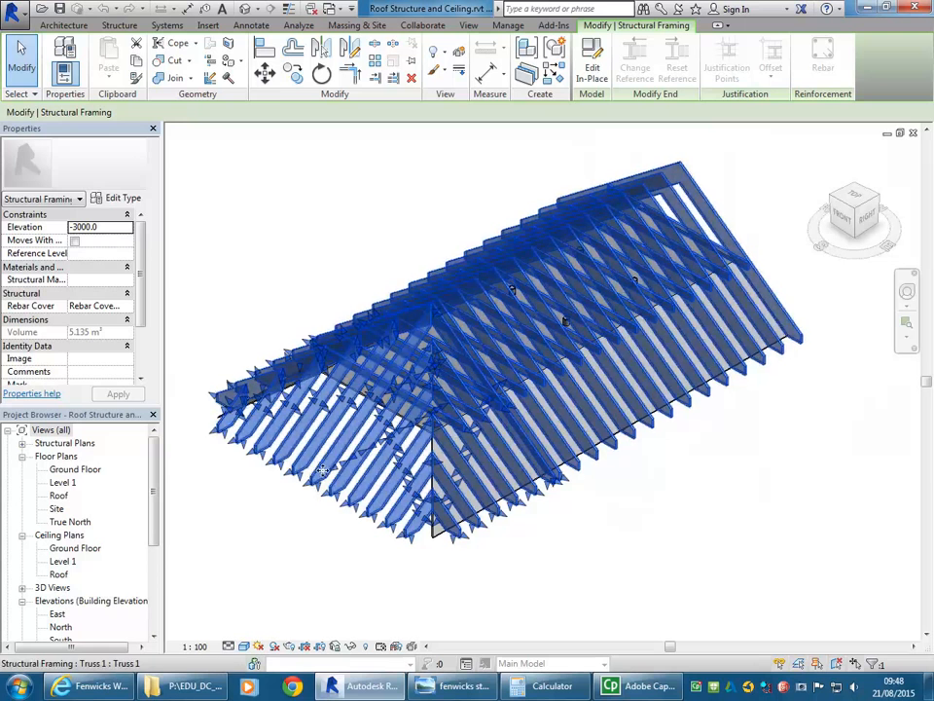
- Select the vaulted ceiling under the trusses, inspect its underside and delete it
left_click(471, 588)
scroll(433, 545, "up", 4)
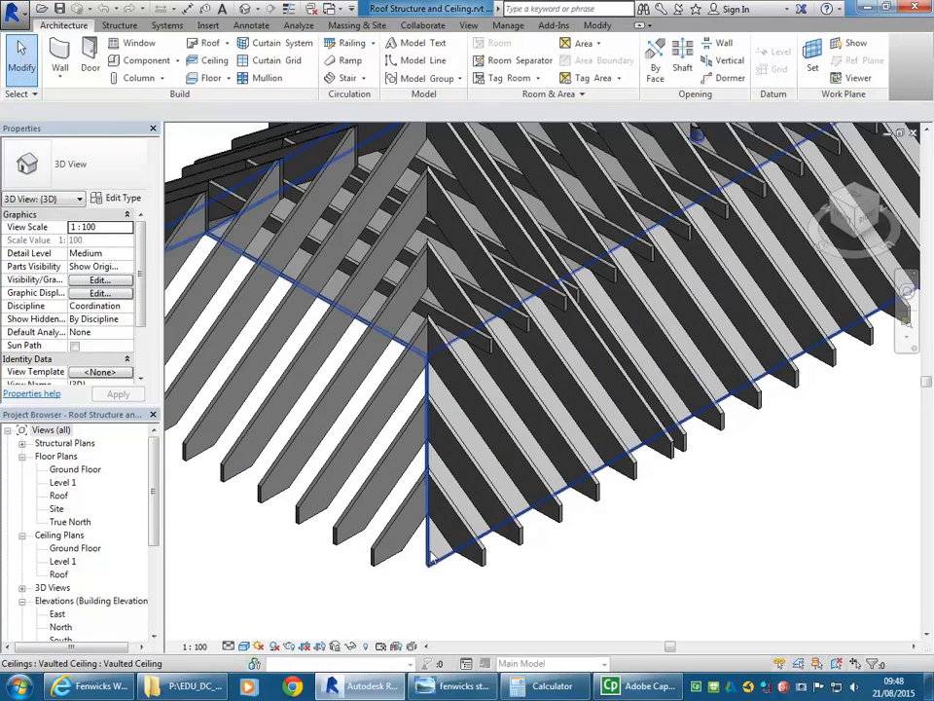
left_click(429, 557)
scroll(419, 492, "down", 5)
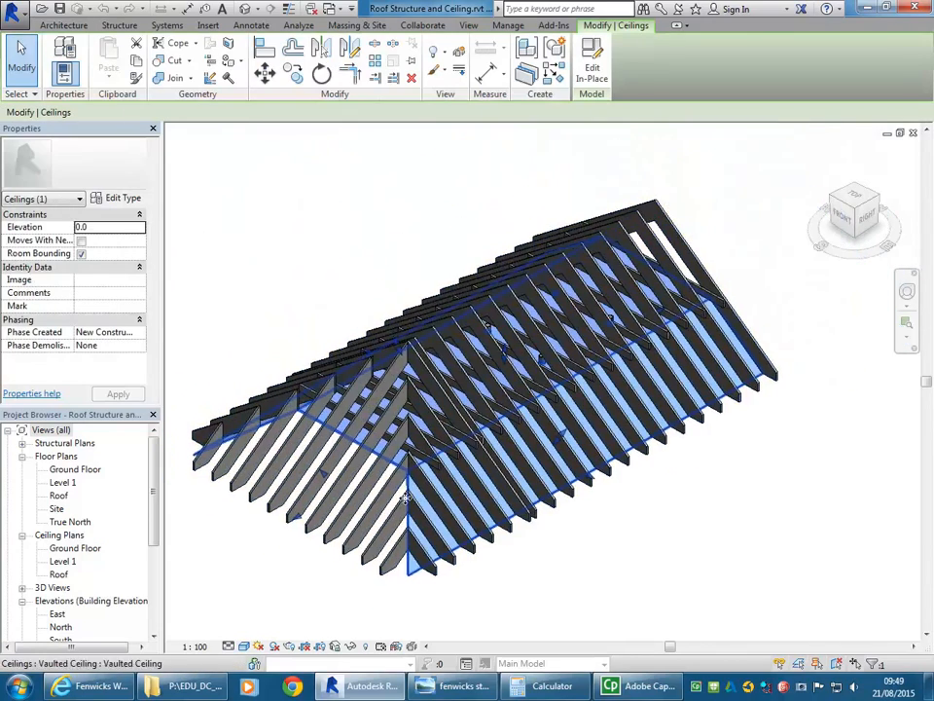
middle_click_drag(597, 580, 368, 450, "shift")
scroll(337, 476, "up", 3)
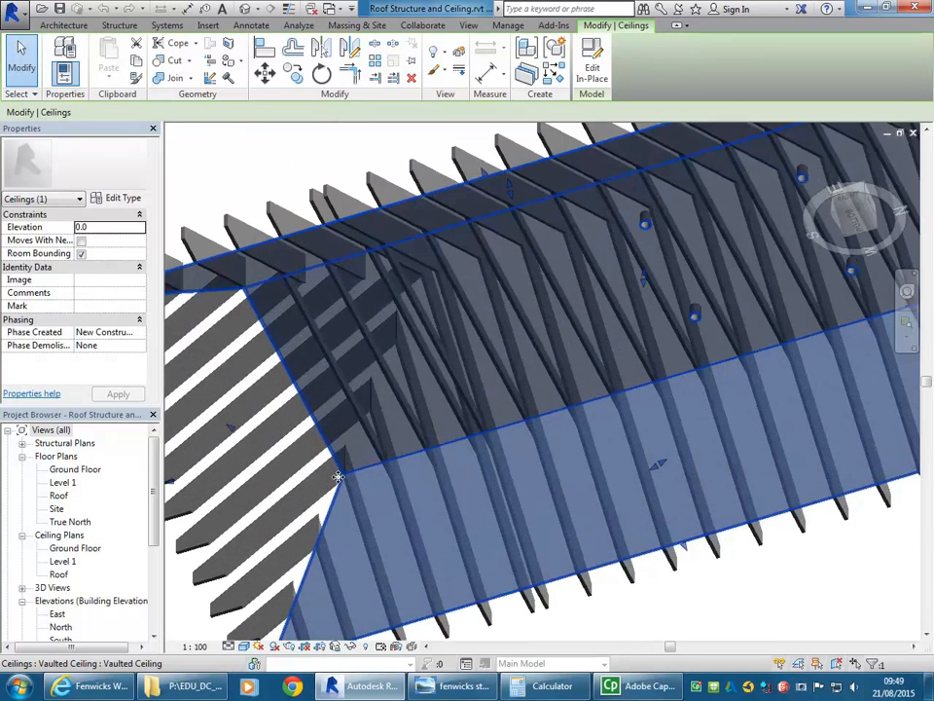
scroll(338, 477, "down", 3)
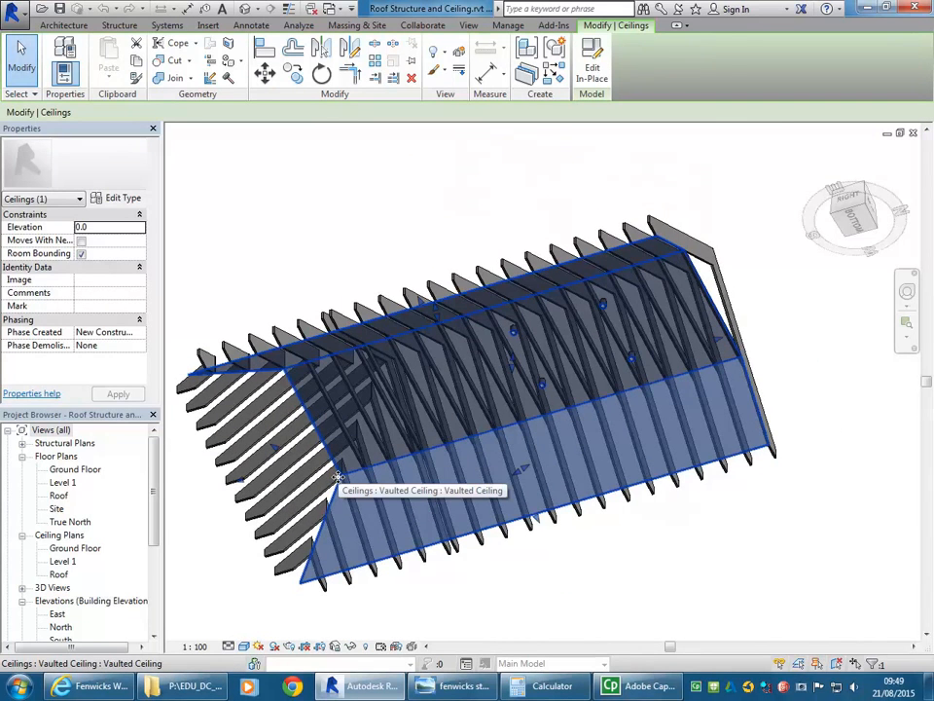
key("Delete")
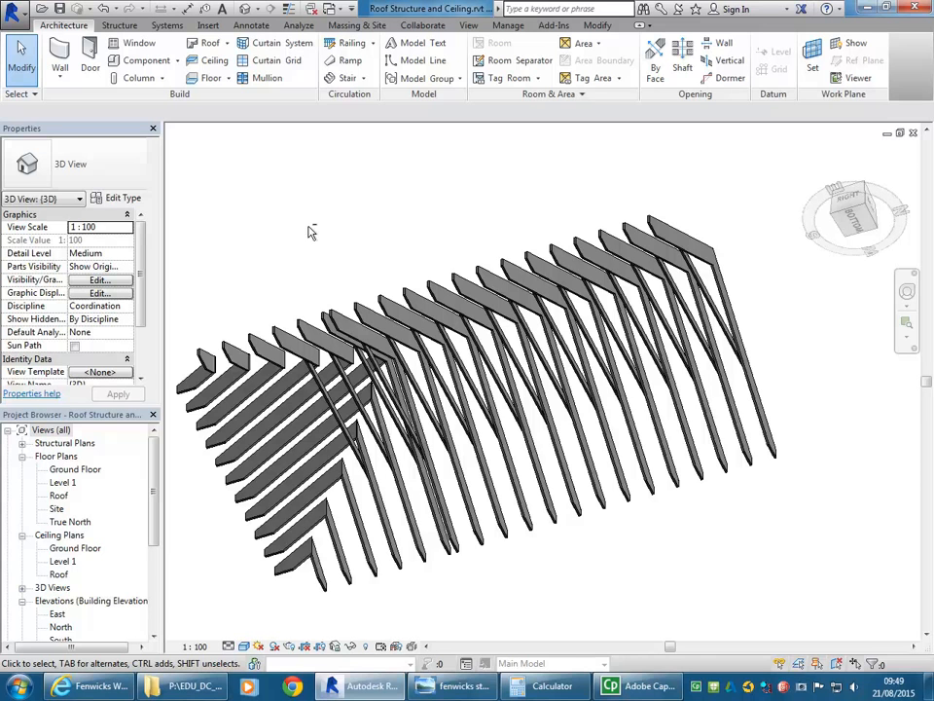
- Examine the exposed truss framing from above and below
middle_click_drag(342, 234, 418, 442, "shift")
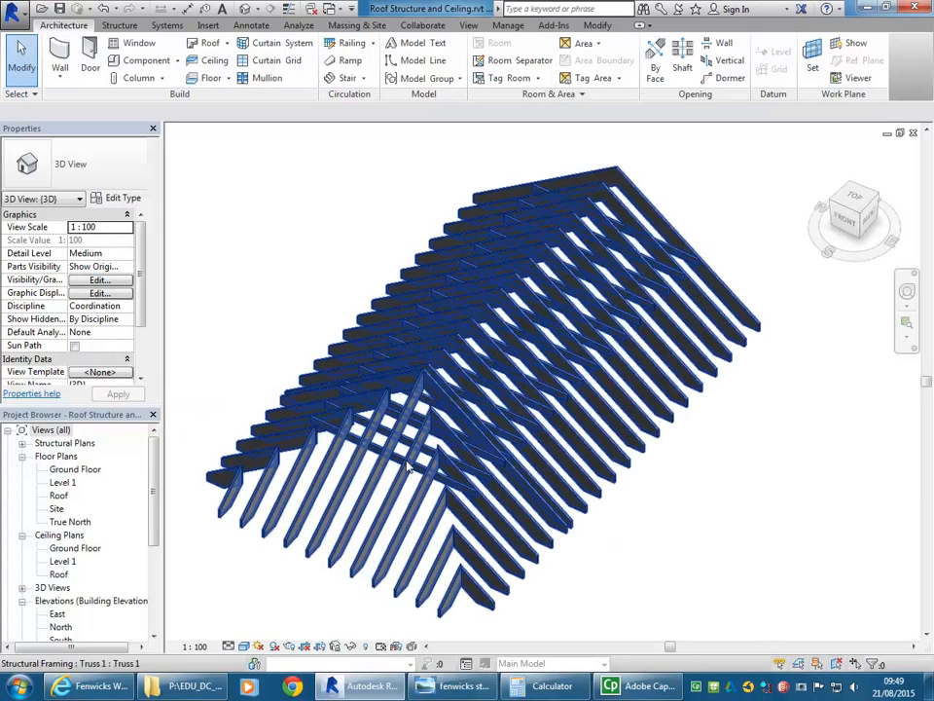
left_click(409, 470)
middle_click_drag(350, 317, 235, 334, "shift")
middle_click_drag(432, 479, 340, 330, "shift")
middle_click_drag(291, 322, 334, 272, "shift")
key("Escape")
middle_click_drag(429, 454, 474, 448, "shift")
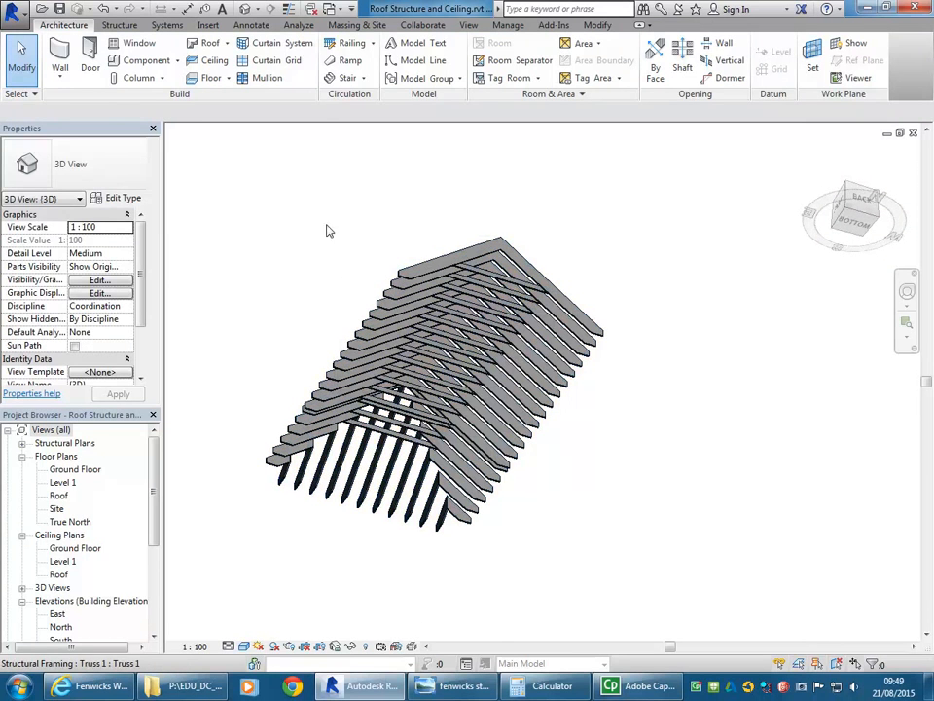
- Undo the ceiling deletion and inspect the vaulted ceiling from underneath
left_click(104, 10)
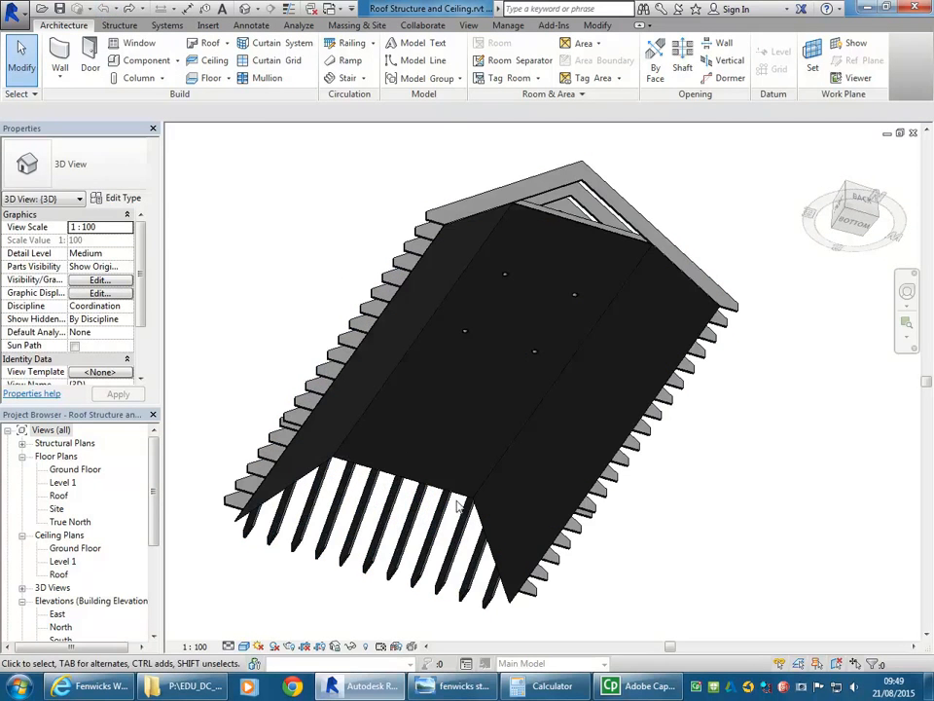
middle_click_drag(448, 516, 507, 463, "shift")
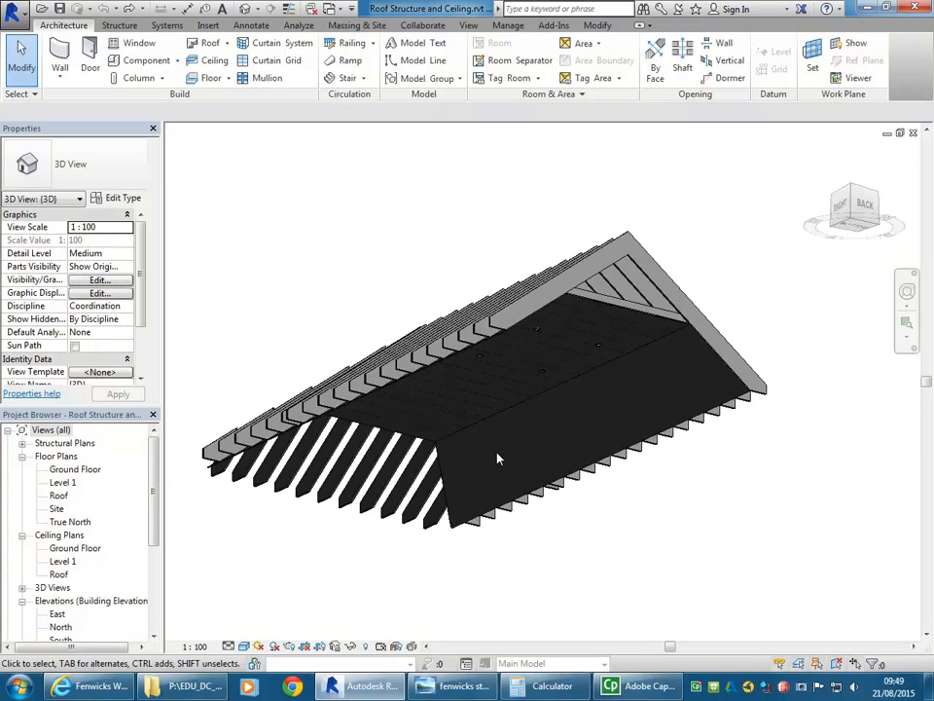
middle_click_drag(508, 518, 443, 474, "shift")
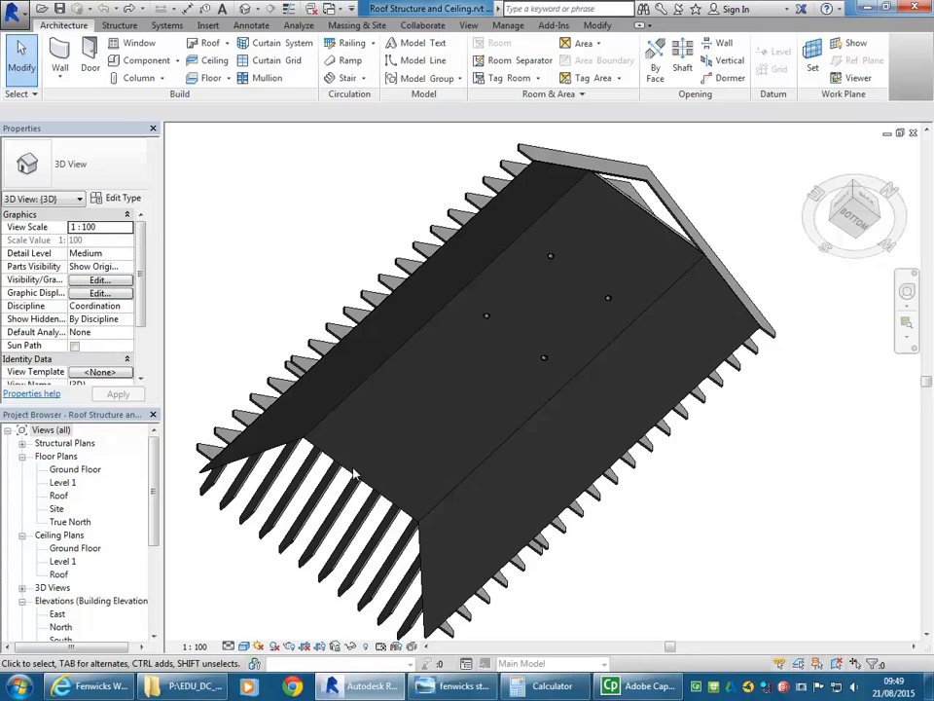
- Delete the vaulted ceiling from the roof model, keeping only the truss framing
left_click(263, 355)
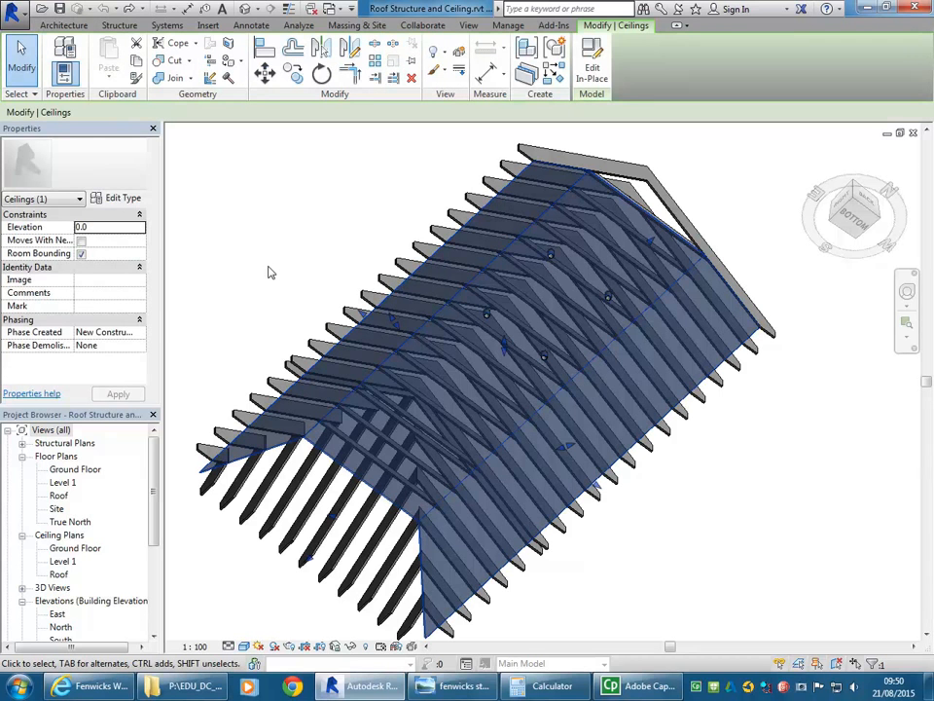
key("Delete")
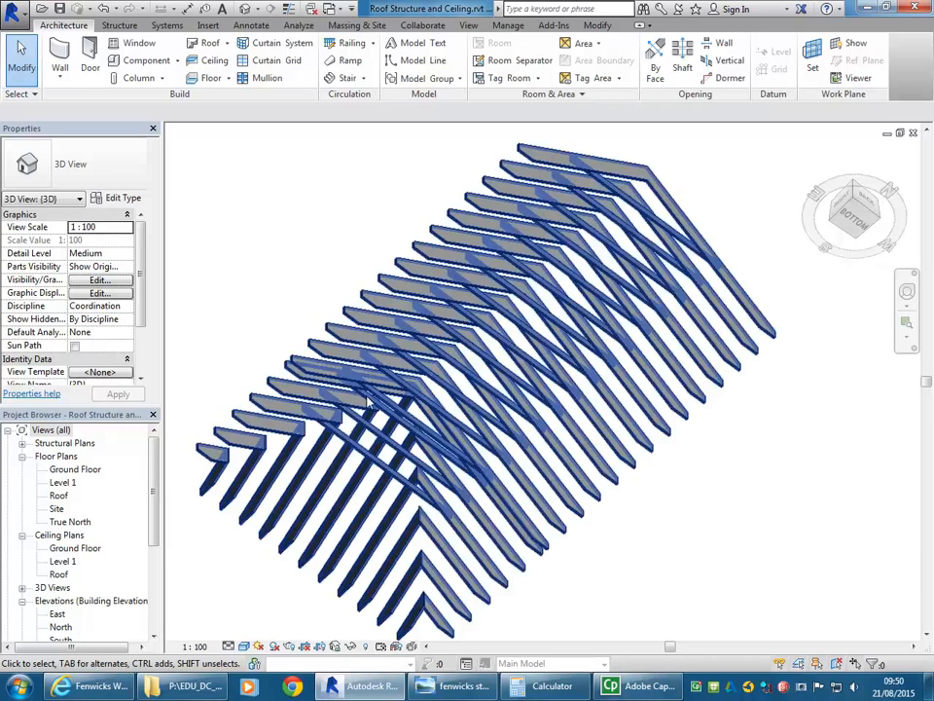
middle_click_drag(271, 337, 574, 523, "shift")
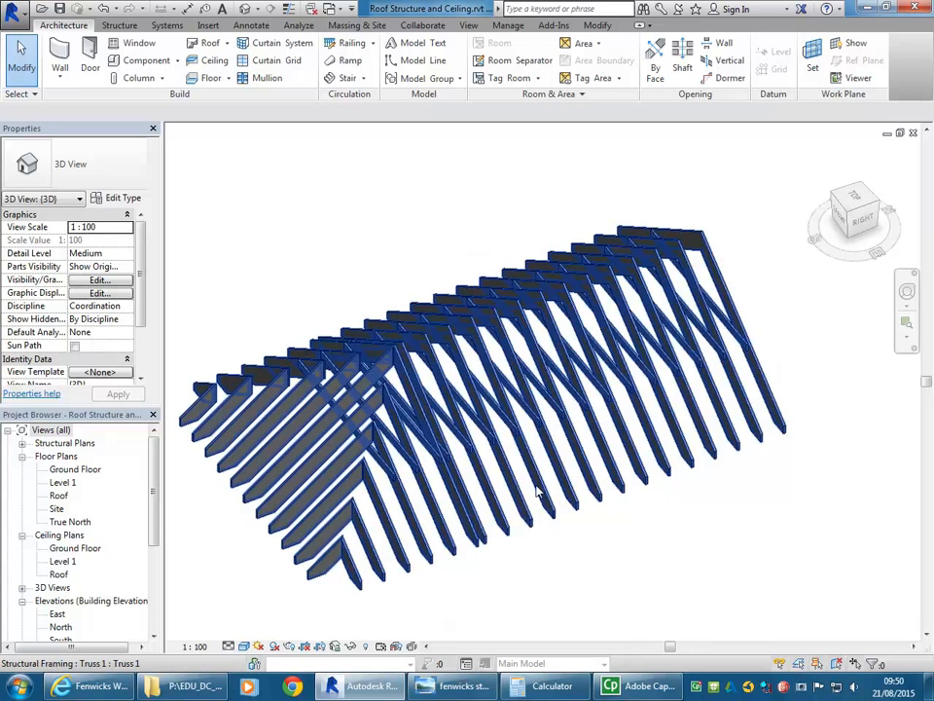
- Select the truss framing and examine its gable profile from the back
left_click(538, 494)
scroll(363, 460, "up", 1)
middle_click_drag(379, 470, 413, 491)
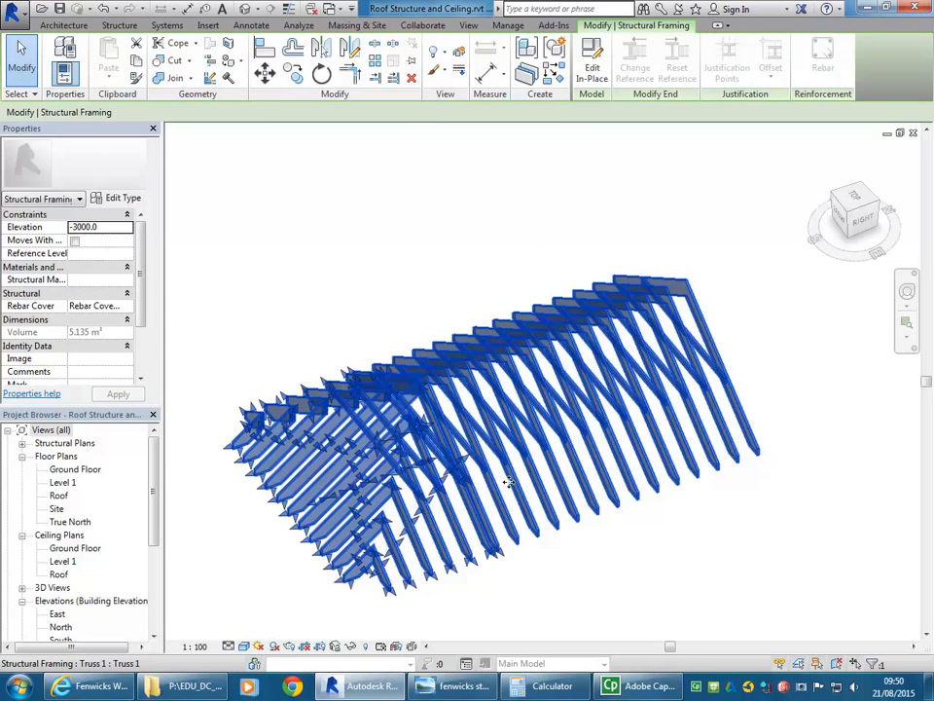
scroll(454, 386, "down", 1)
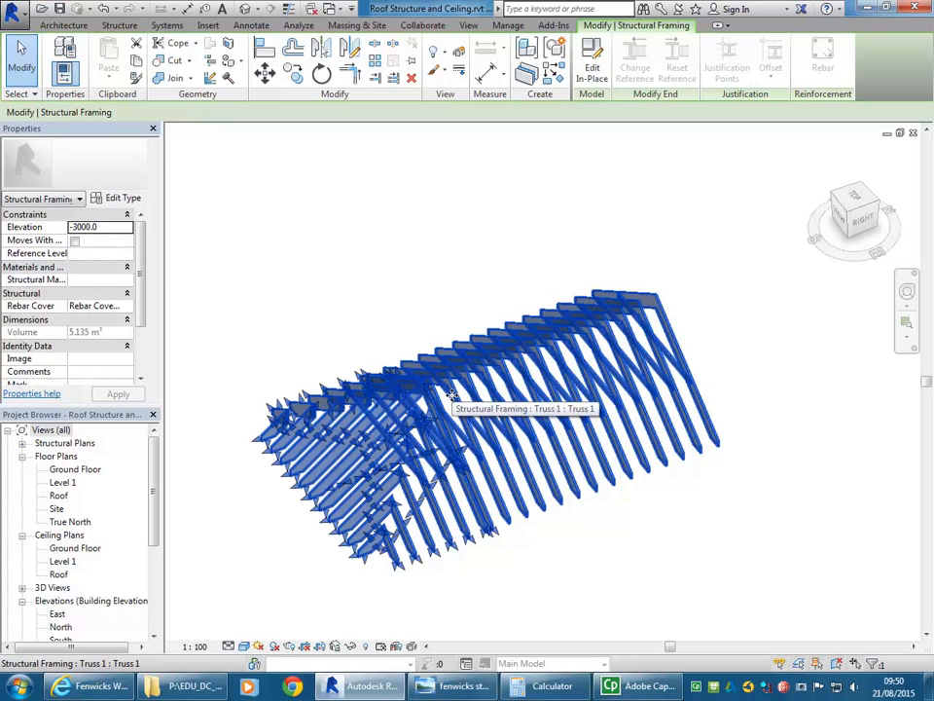
left_click(400, 310)
left_click(467, 461)
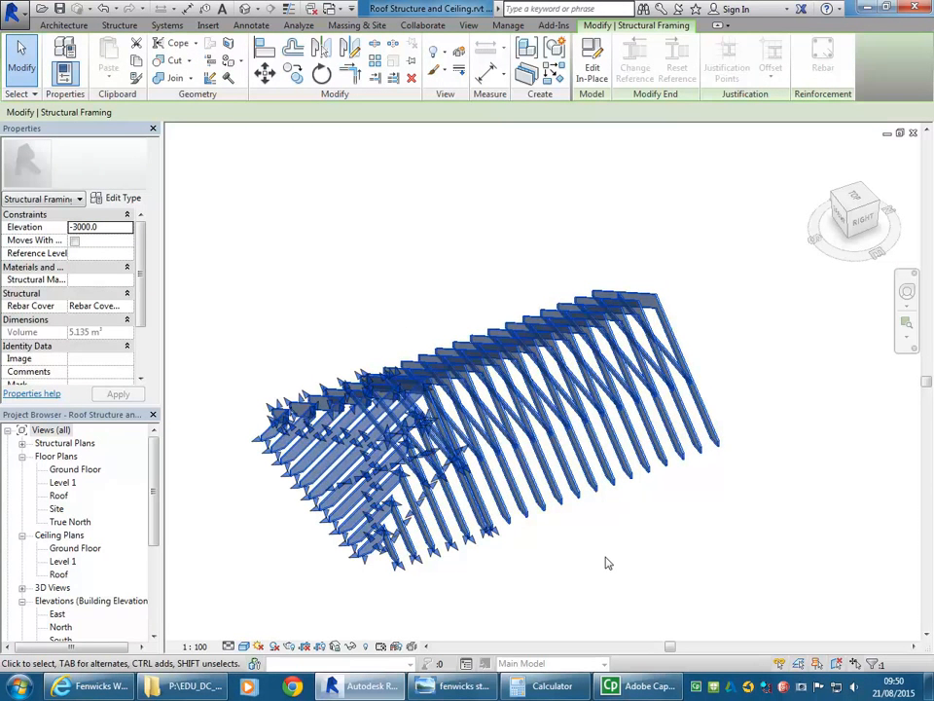
middle_click_drag(606, 563, 317, 392, "shift")
scroll(462, 383, "up", 2)
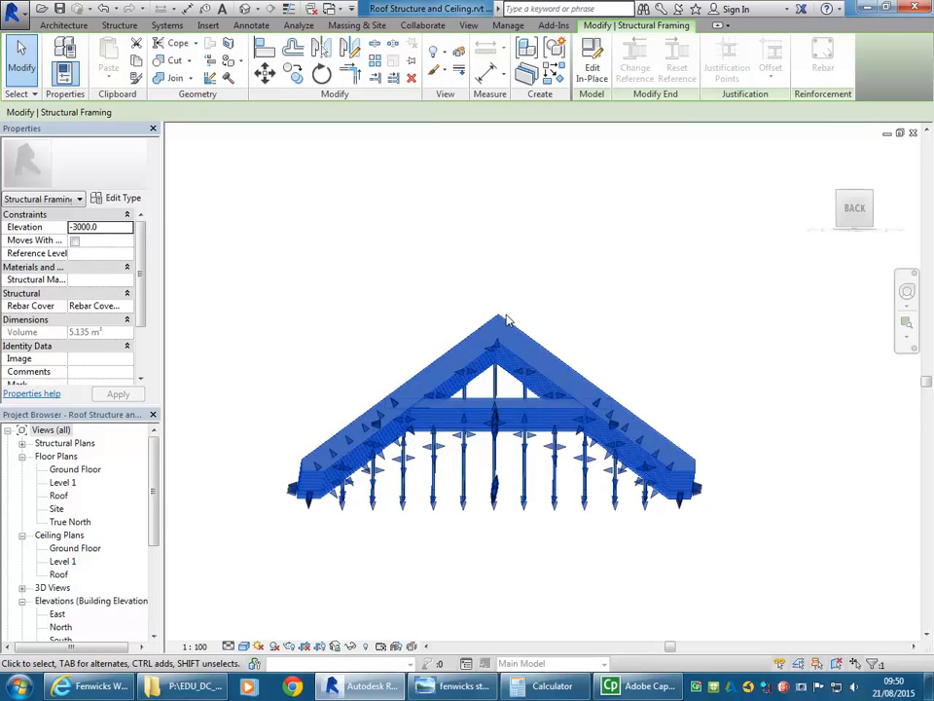
- Examine the selected trusses' rafter ends and horizontal ties up close and from several angles
middle_click_drag(717, 491, 601, 578, "shift")
scroll(559, 509, "up", 4)
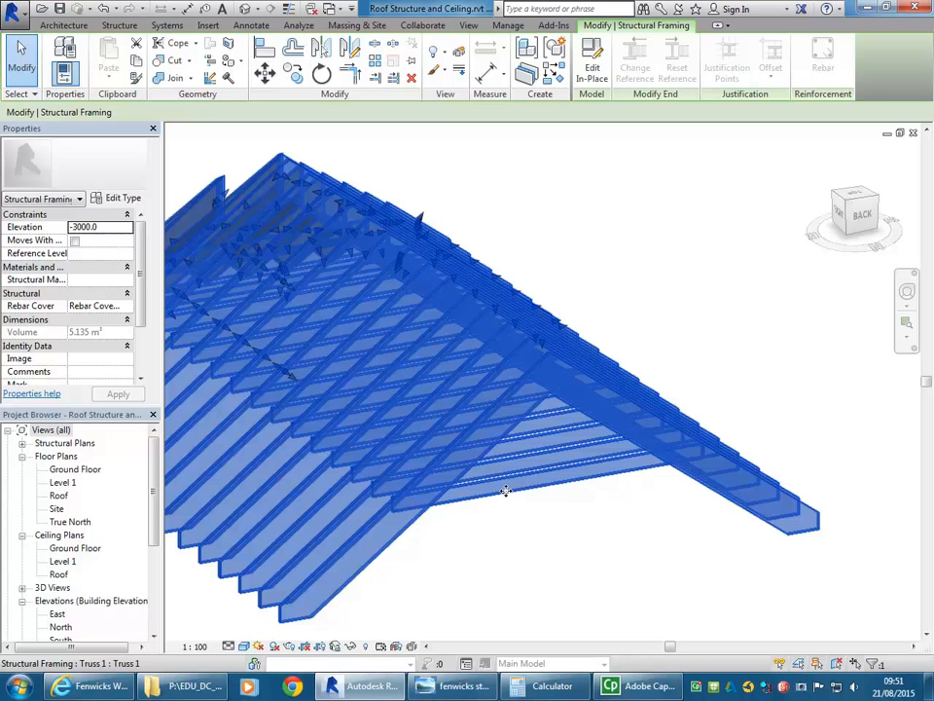
scroll(506, 490, "down", 2)
middle_click_drag(506, 491, 503, 458)
left_click(565, 480)
middle_click_drag(566, 480, 567, 564, "shift")
left_click(494, 605)
middle_click_drag(495, 605, 363, 304, "shift")
scroll(366, 306, "up", 1)
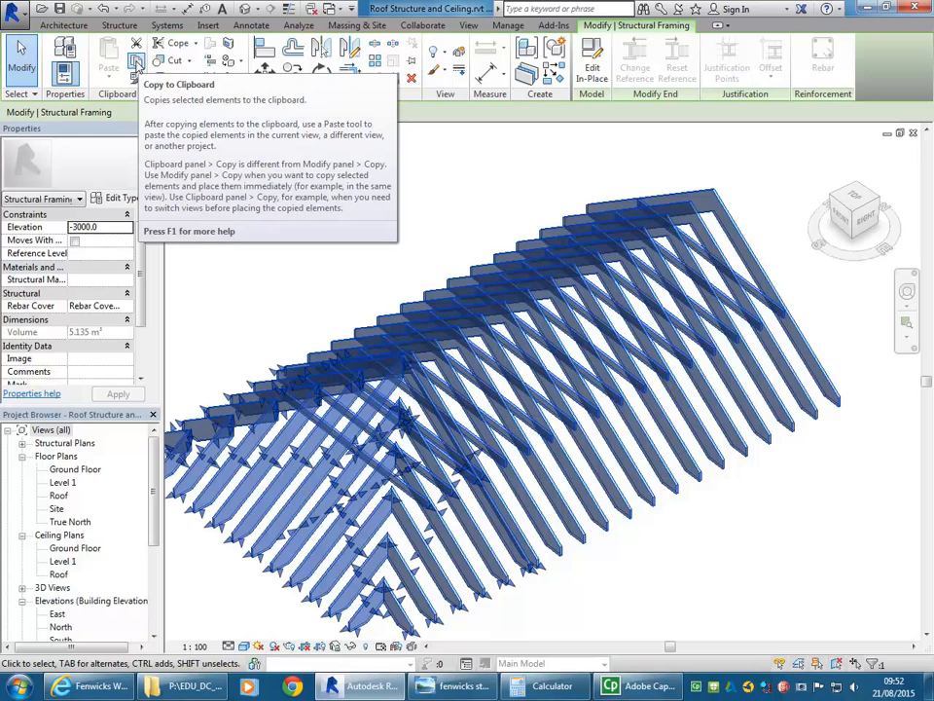
- Copy the whole truss framing to the clipboard and clear the selection
left_click(136, 62)
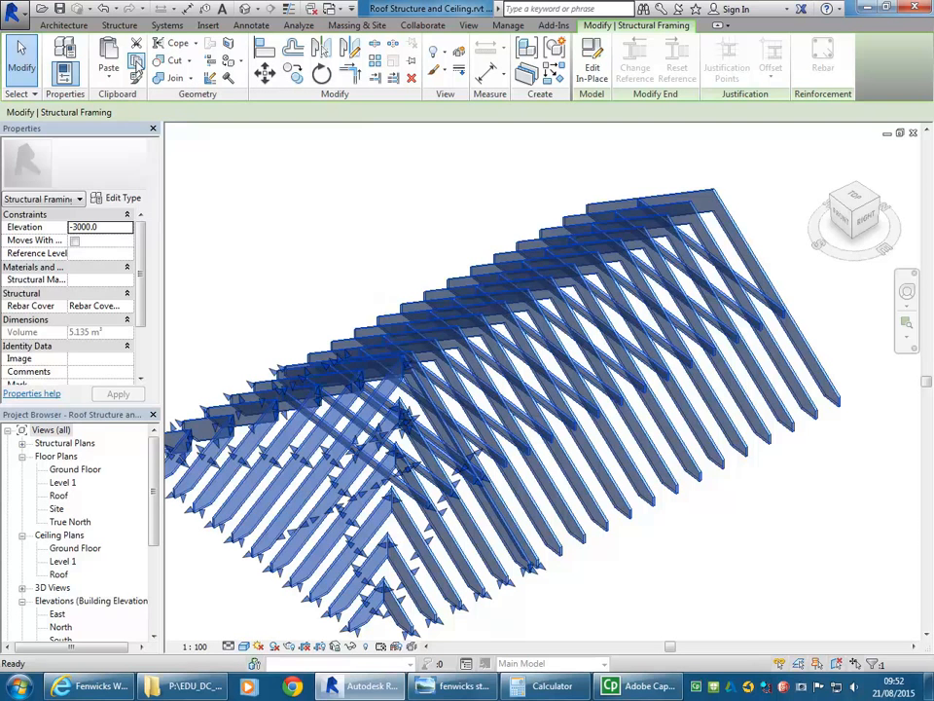
left_click(331, 251)
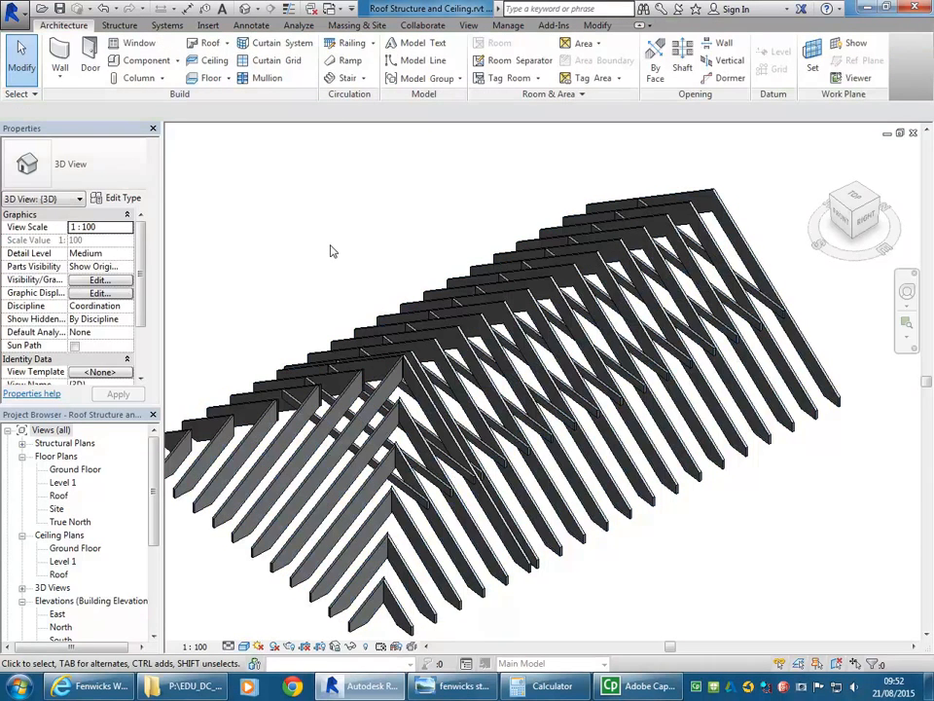
left_click(358, 426)
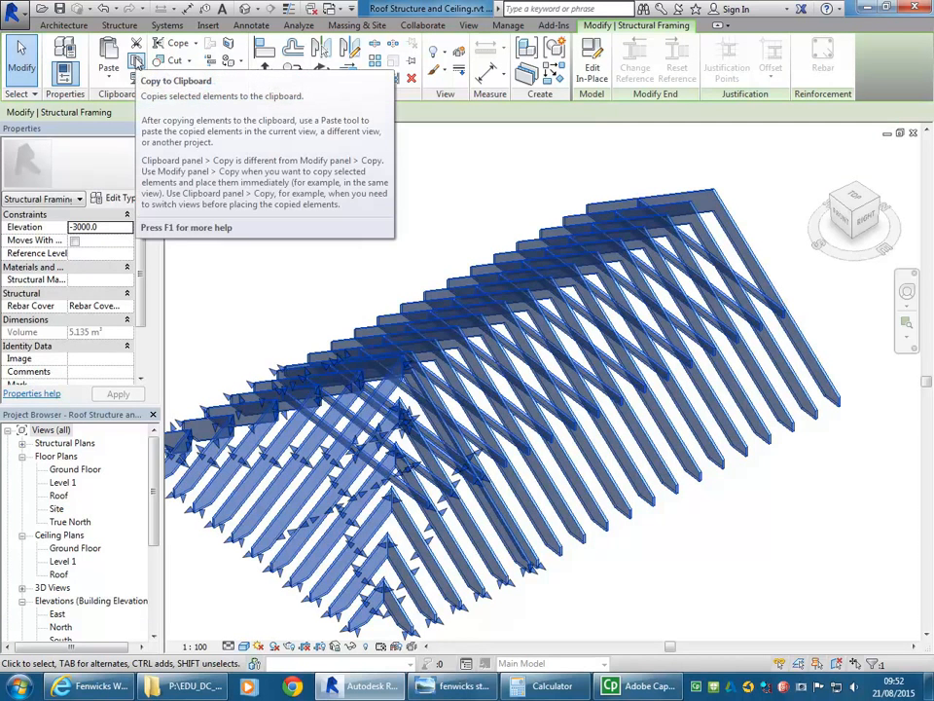
left_click(137, 62)
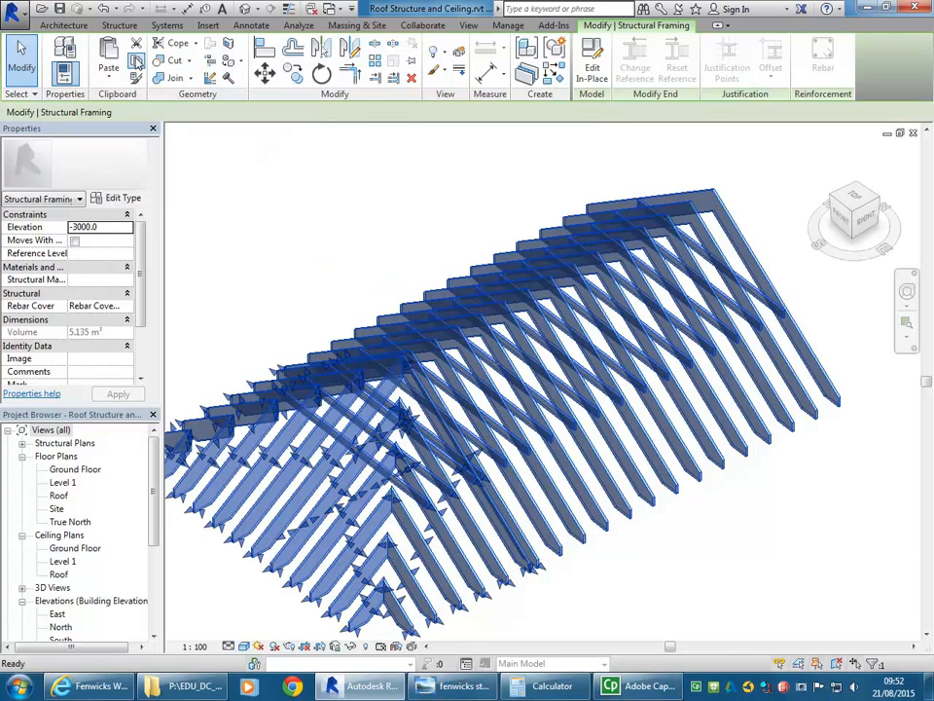
left_click(360, 244)
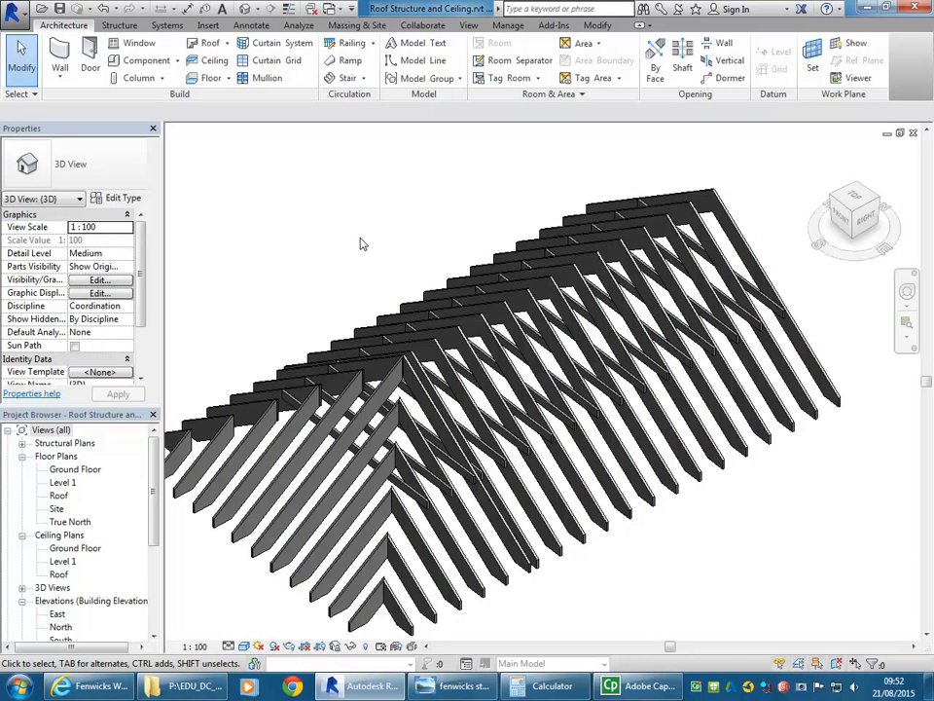
- Switch to the {3D} view of Balmain Warehouse.rvt
left_click(331, 9)
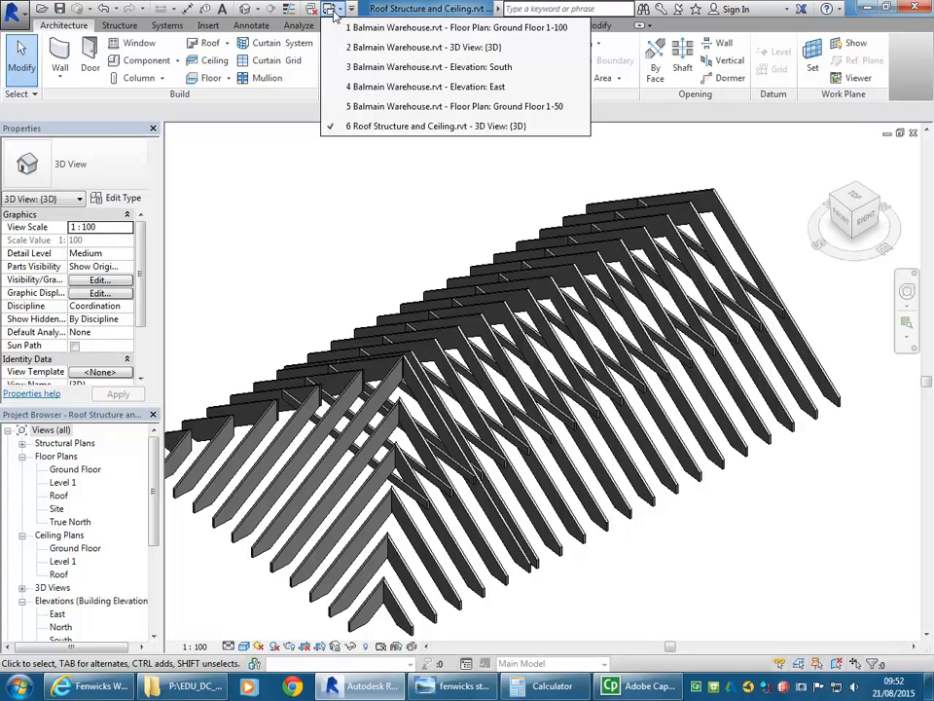
left_click(328, 11)
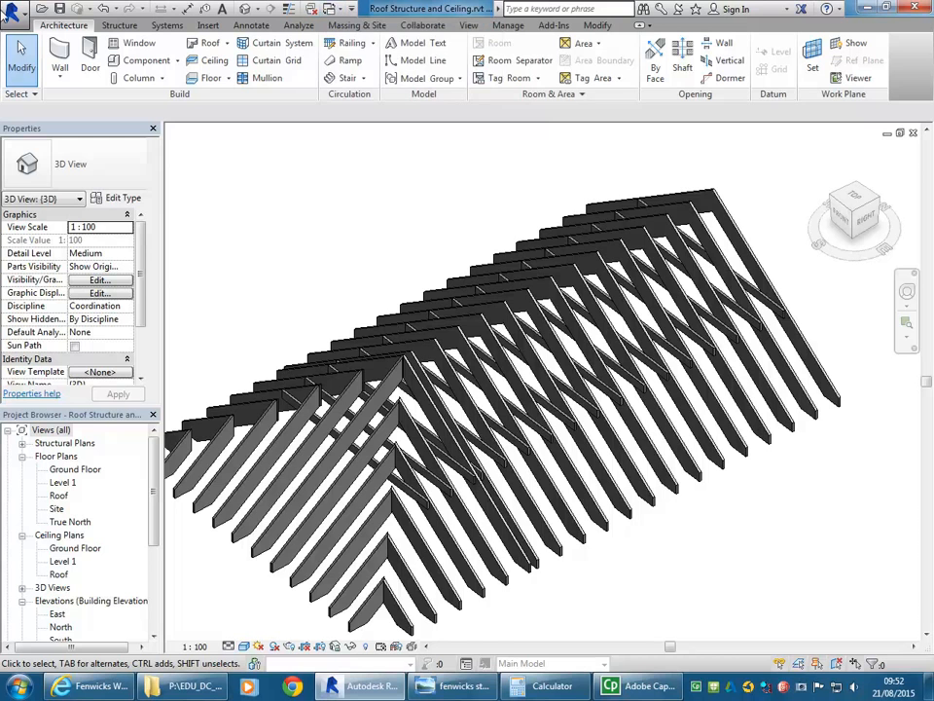
left_click(333, 9)
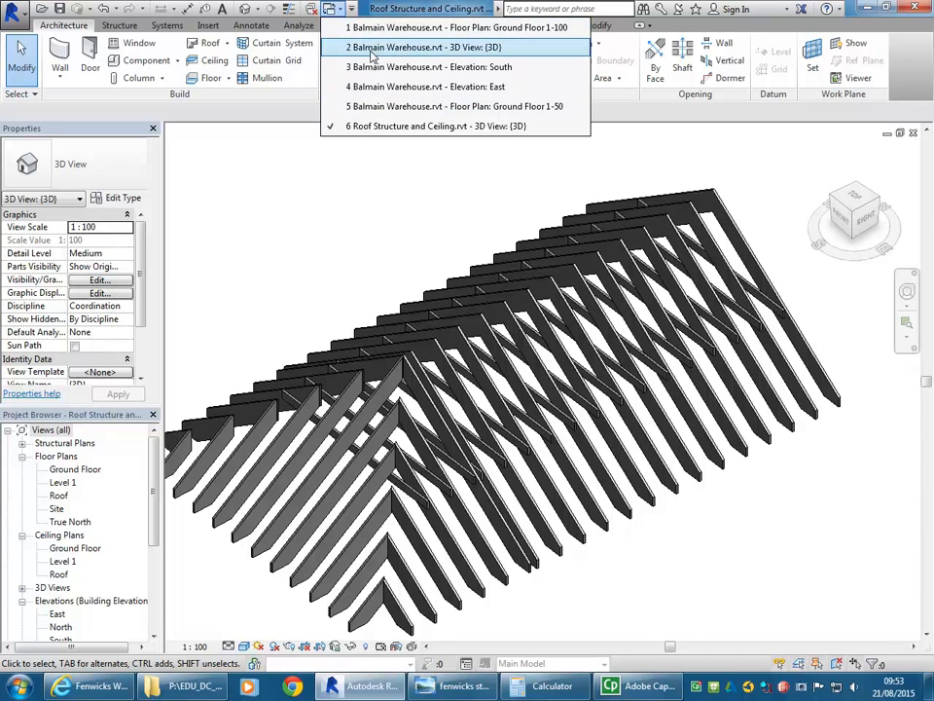
left_click(371, 55)
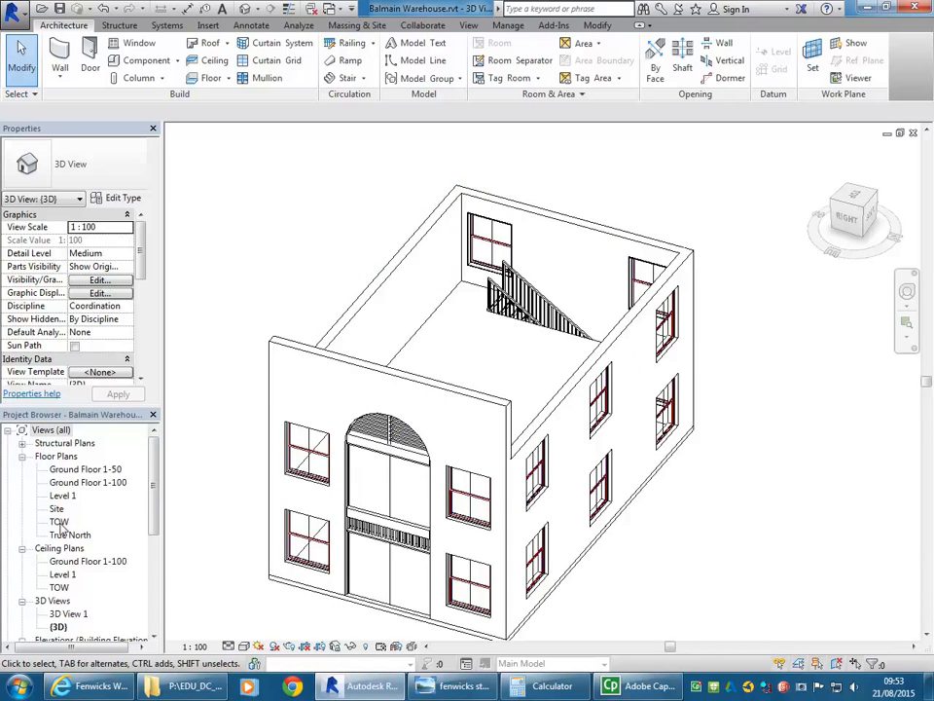
- Paste the copied truss framing into the TOW floor plan, placing it at the lower-left outer wall corner, and finish the paste
double_click(60, 521)
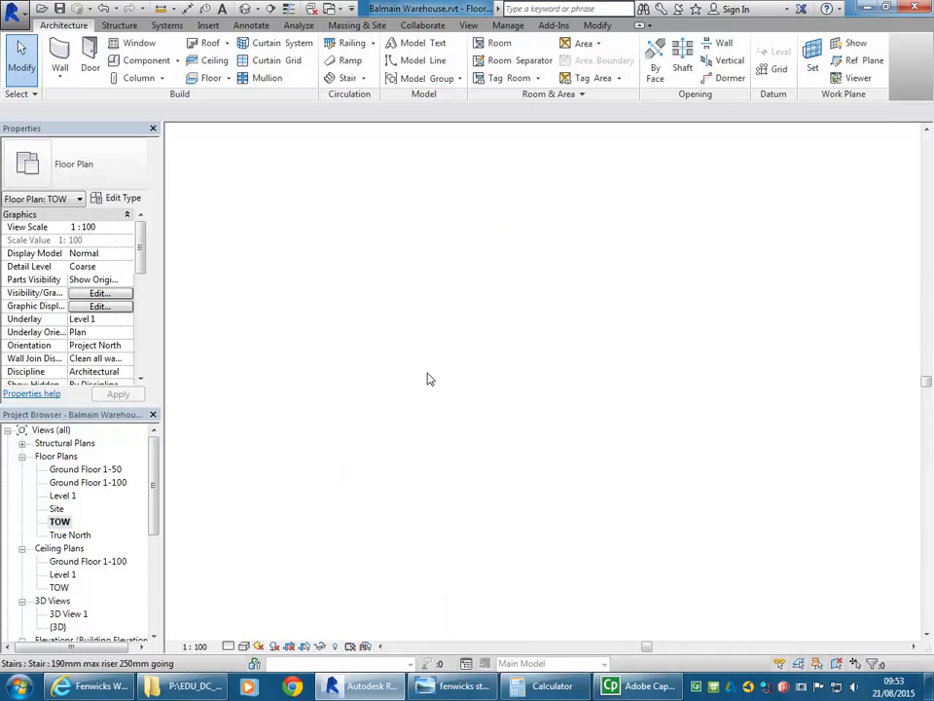
middle_click_drag(519, 408, 454, 410)
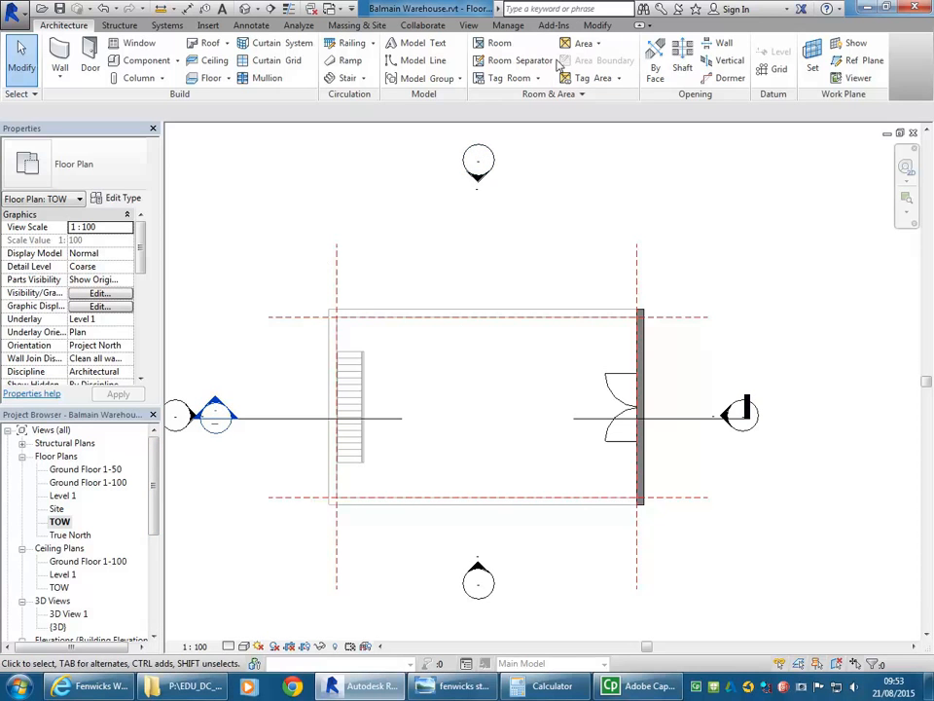
left_click(597, 26)
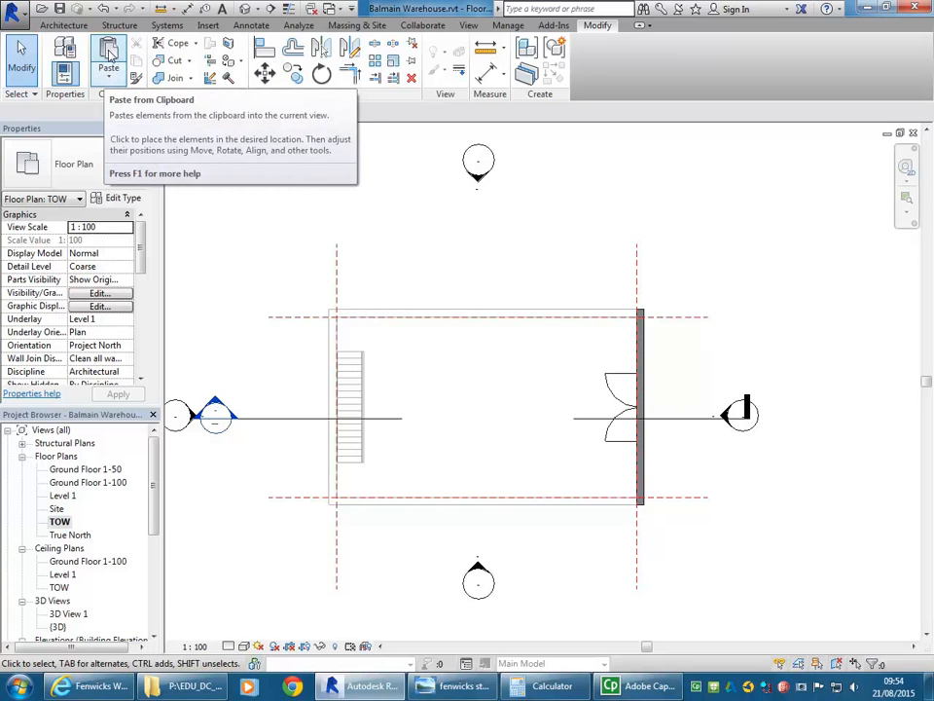
left_click(107, 48)
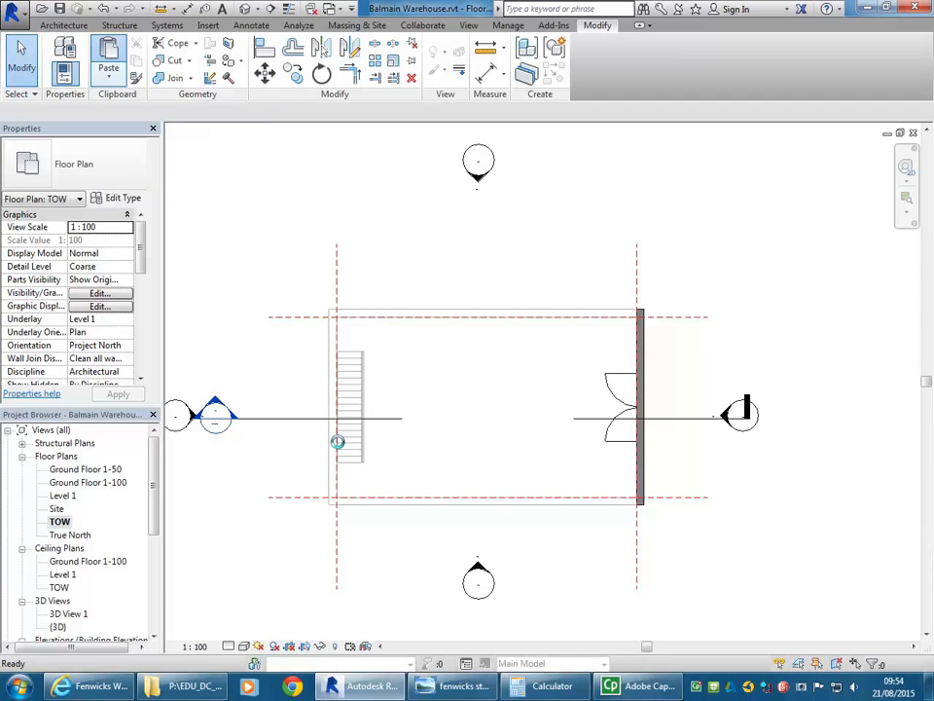
left_click(353, 432)
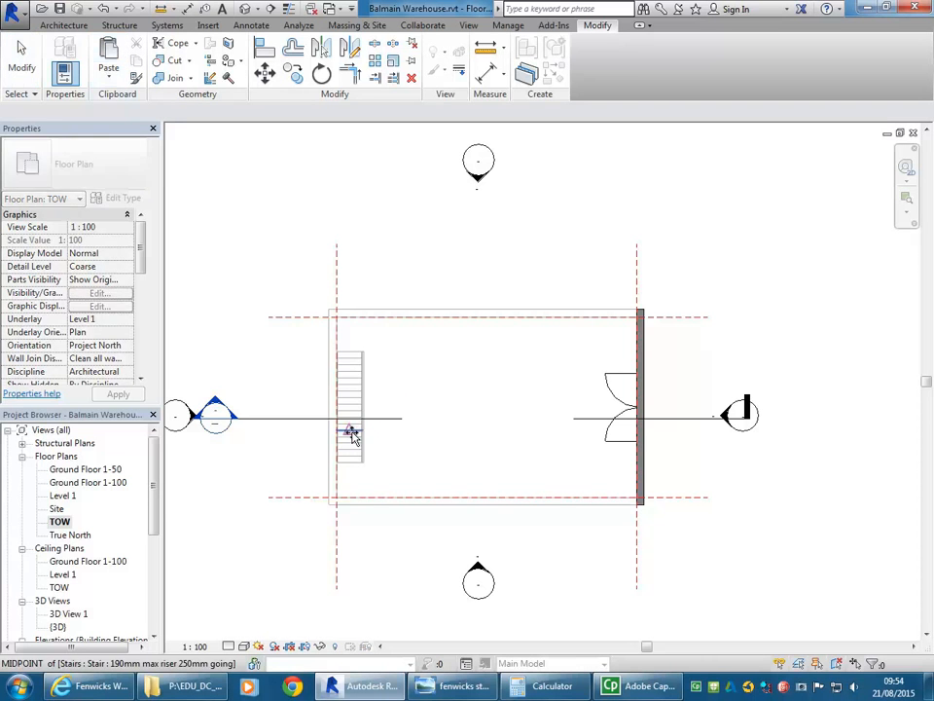
scroll(334, 516, "down", 4)
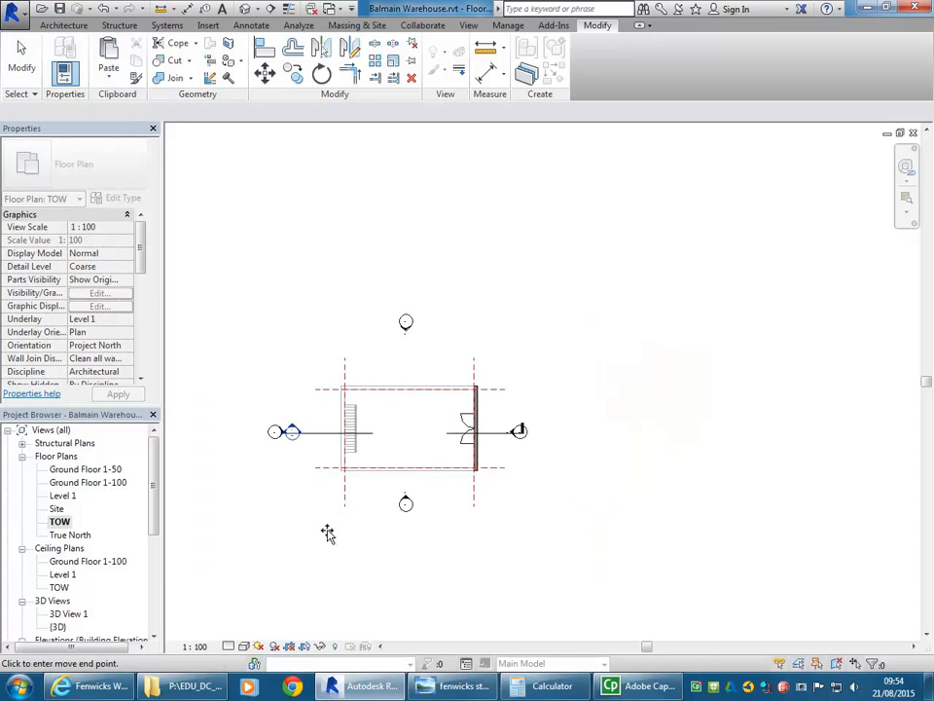
scroll(329, 527, "up", 3)
scroll(341, 477, "up", 3)
scroll(306, 495, "down", 2)
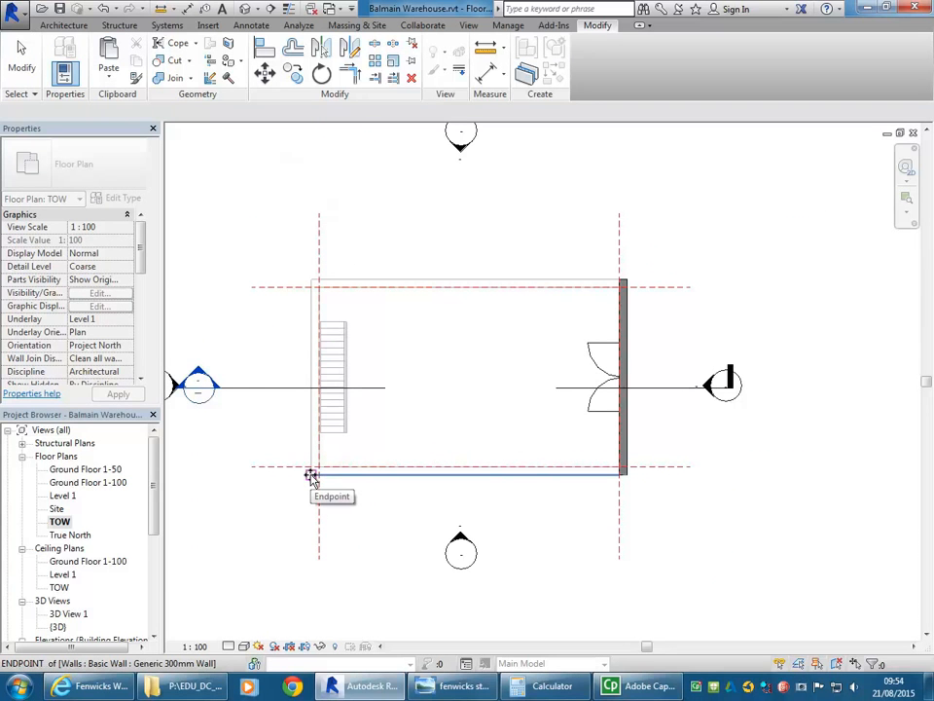
left_click(310, 477)
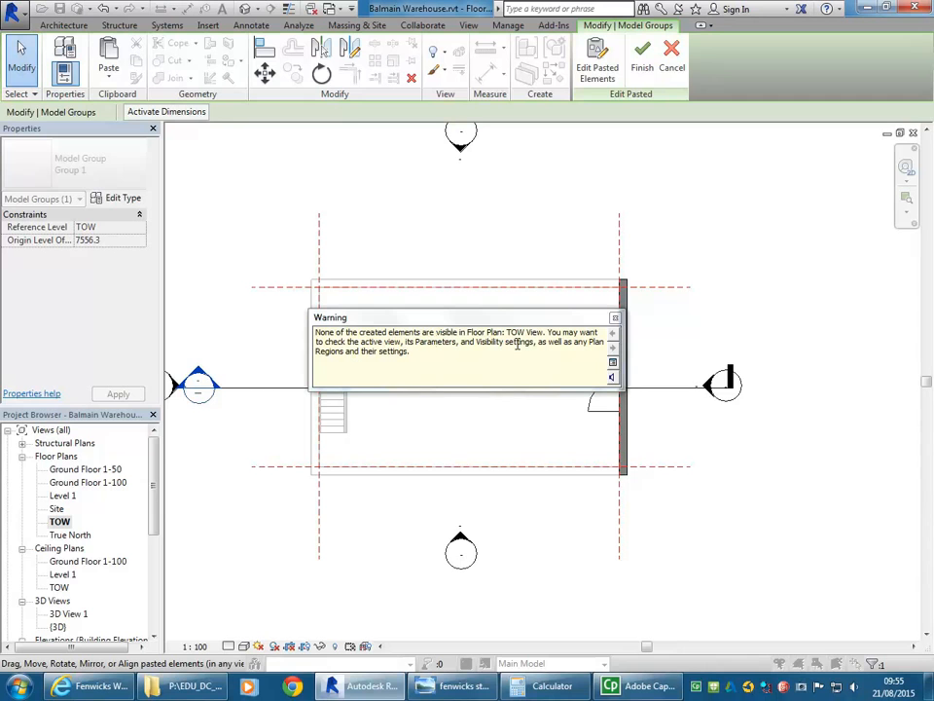
left_click(614, 318)
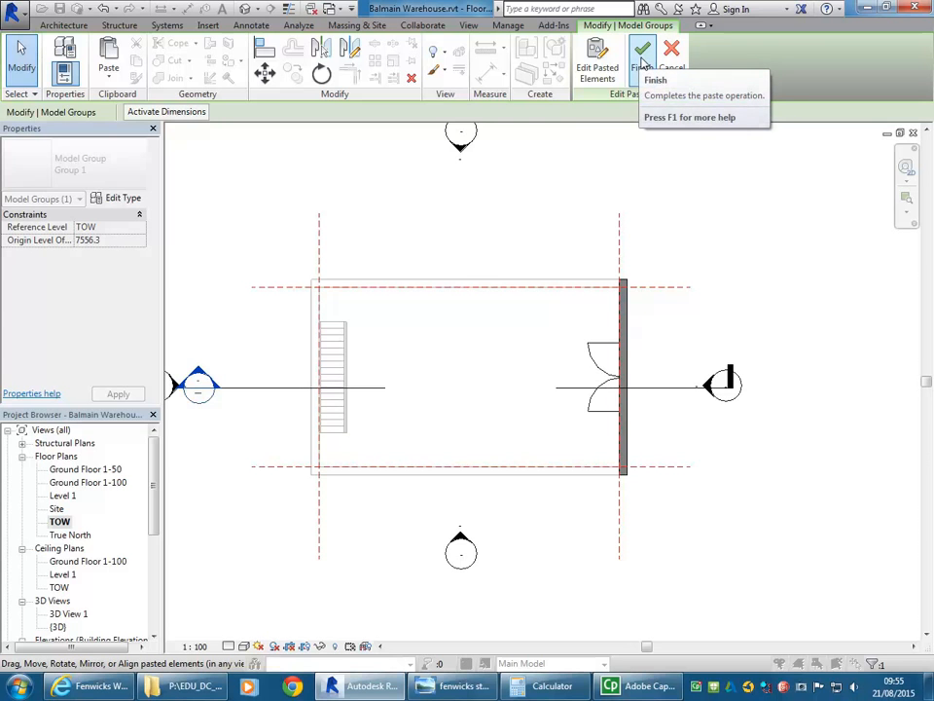
left_click(643, 63)
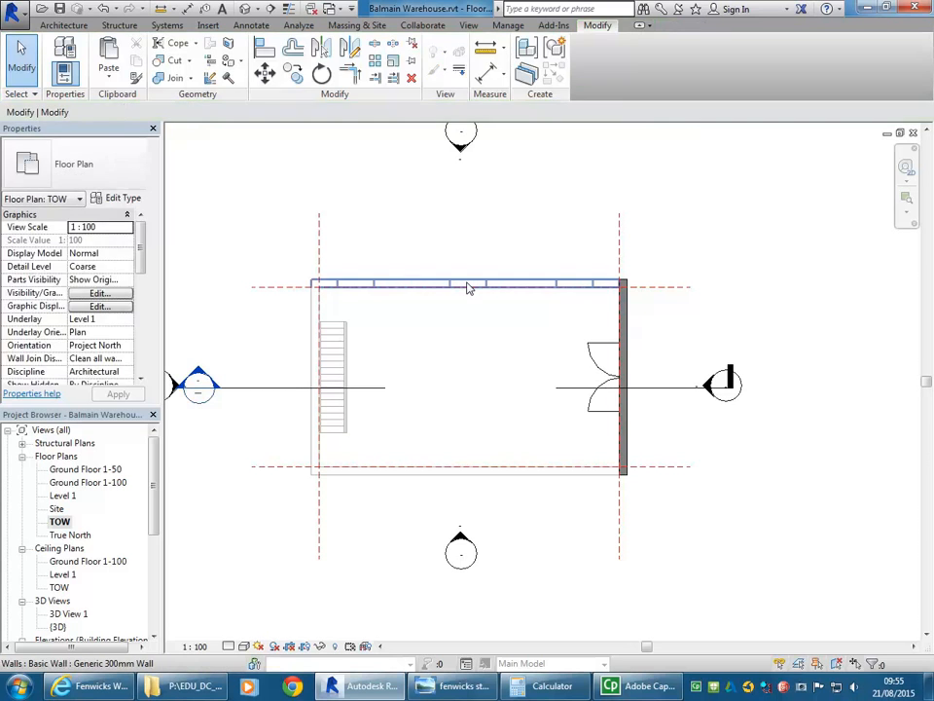
- Check the pasted truss framing's height above the walls in the South and North elevations, returning to South
scroll(467, 287, "down", 5)
scroll(453, 365, "up", 3)
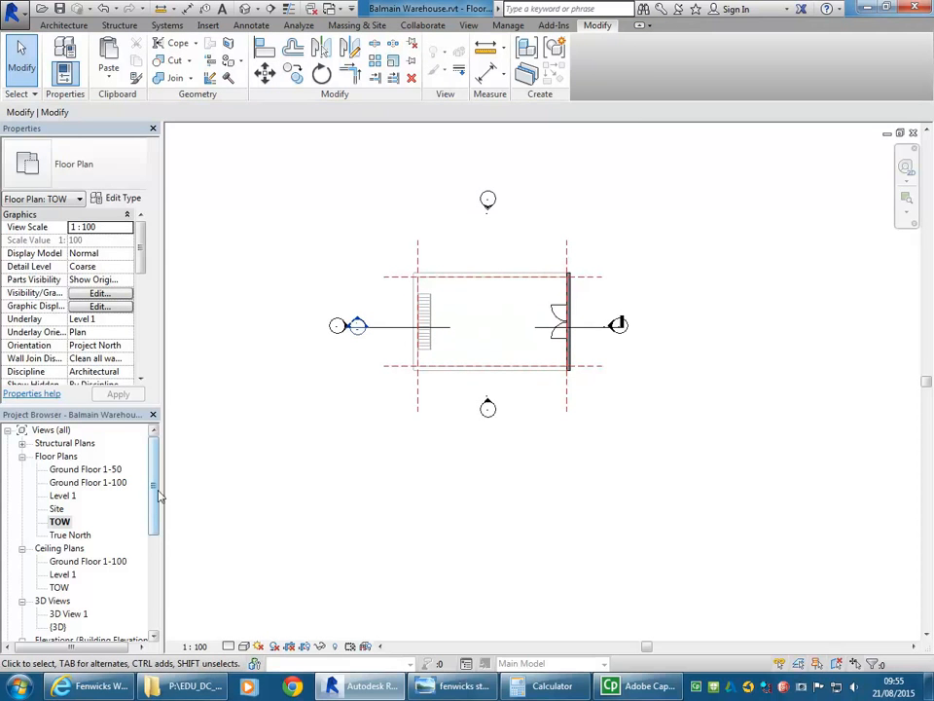
left_click_drag(152, 485, 153, 536)
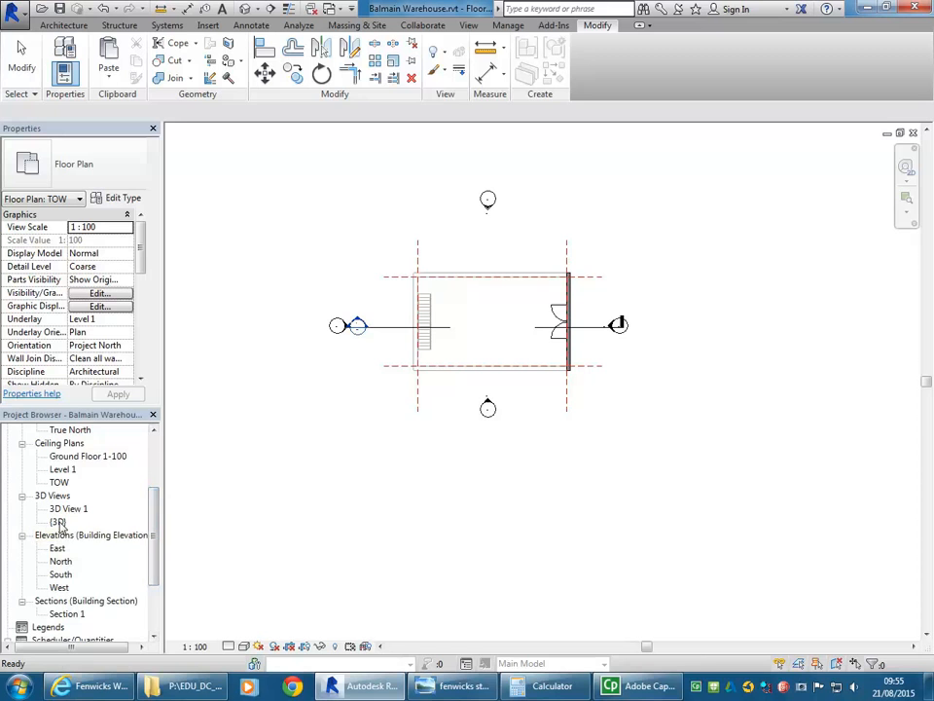
double_click(58, 575)
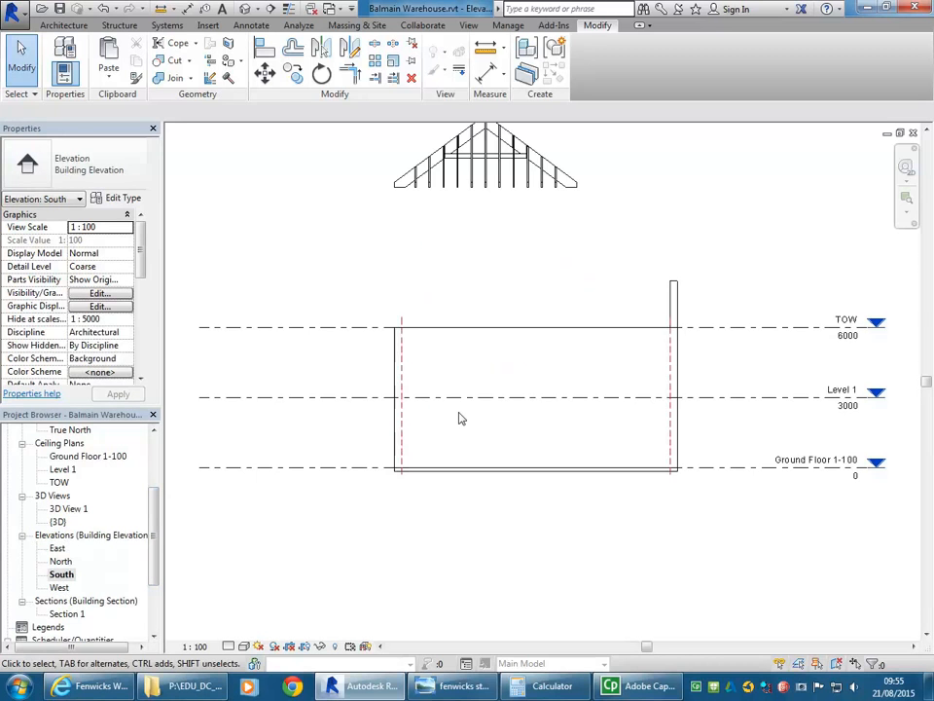
middle_click_drag(425, 318, 370, 380)
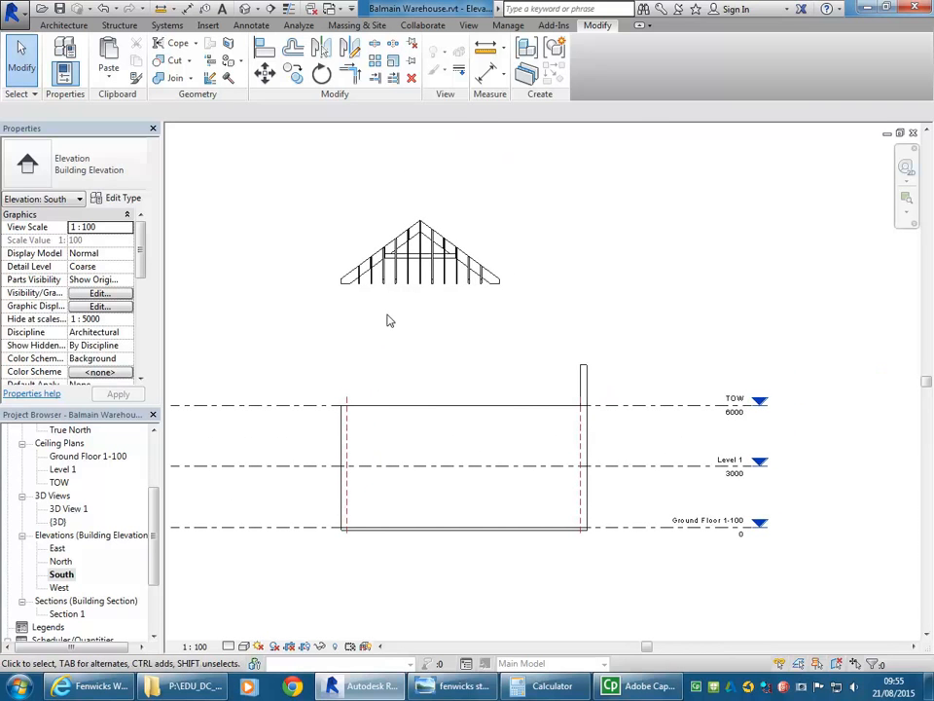
double_click(60, 561)
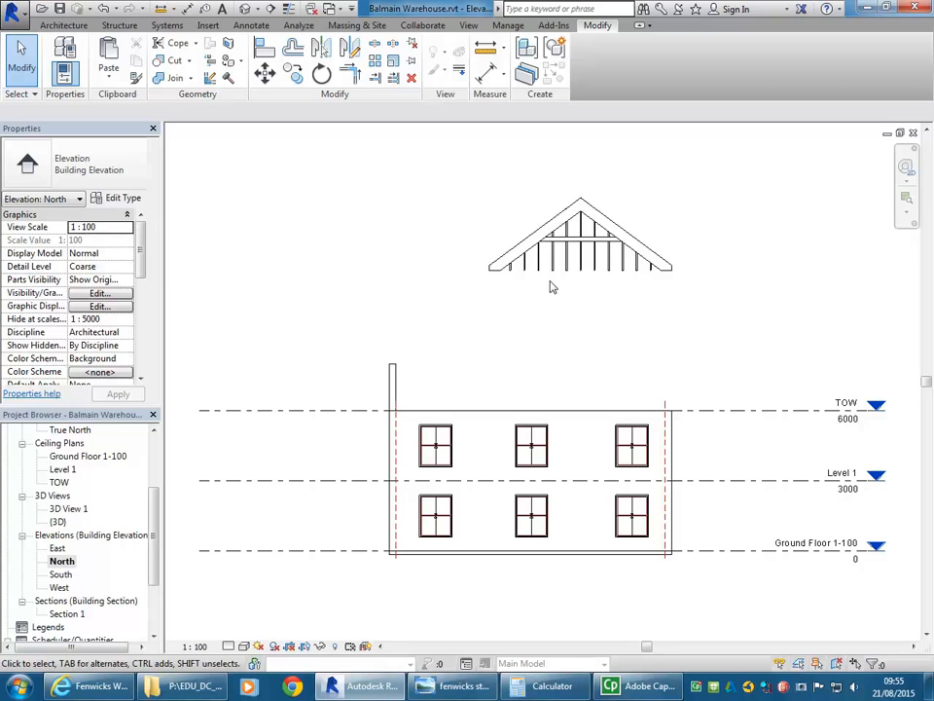
double_click(60, 574)
scroll(422, 346, "up", 3)
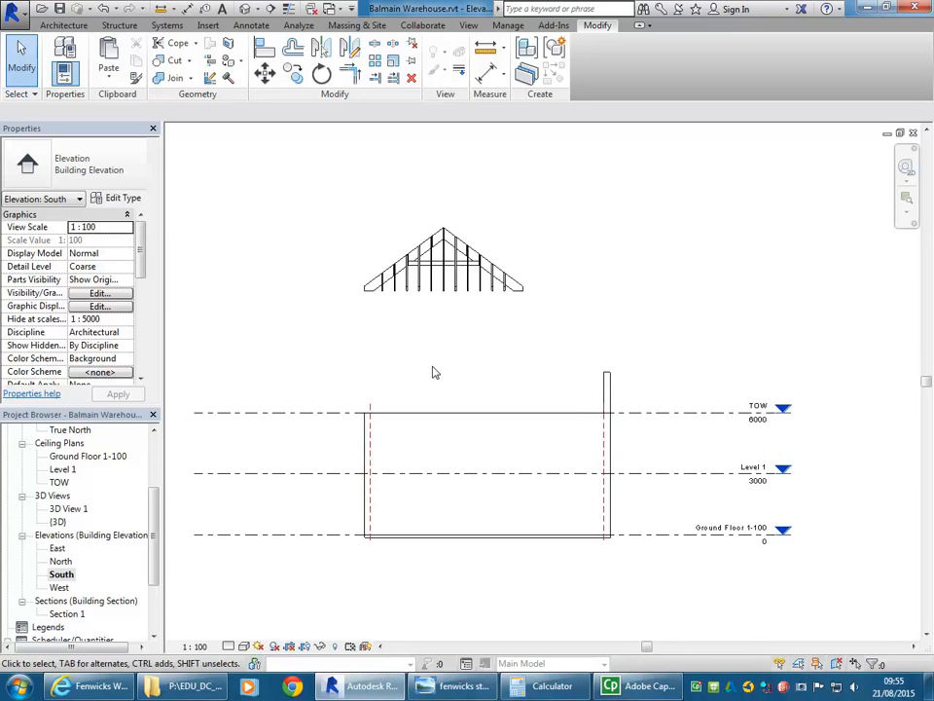
- Select the truss framing in the South elevation and lower it toward the TOW level, to an elevation of about -8200
left_click(436, 303)
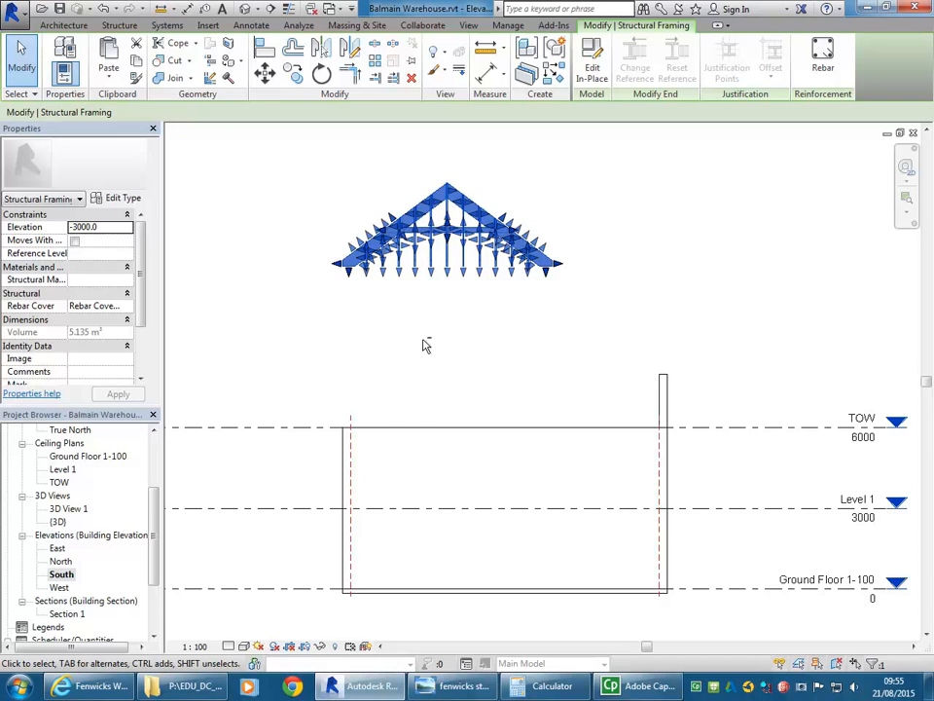
key("Down")
key("Down")
key("Down")
key("Down")
key("Down")
key("Down")
key("Down")
key("Down")
key("Down")
key("Down")
key("Down")
key("Down")
key("Down")
key("Down")
key("Down")
key("Down")
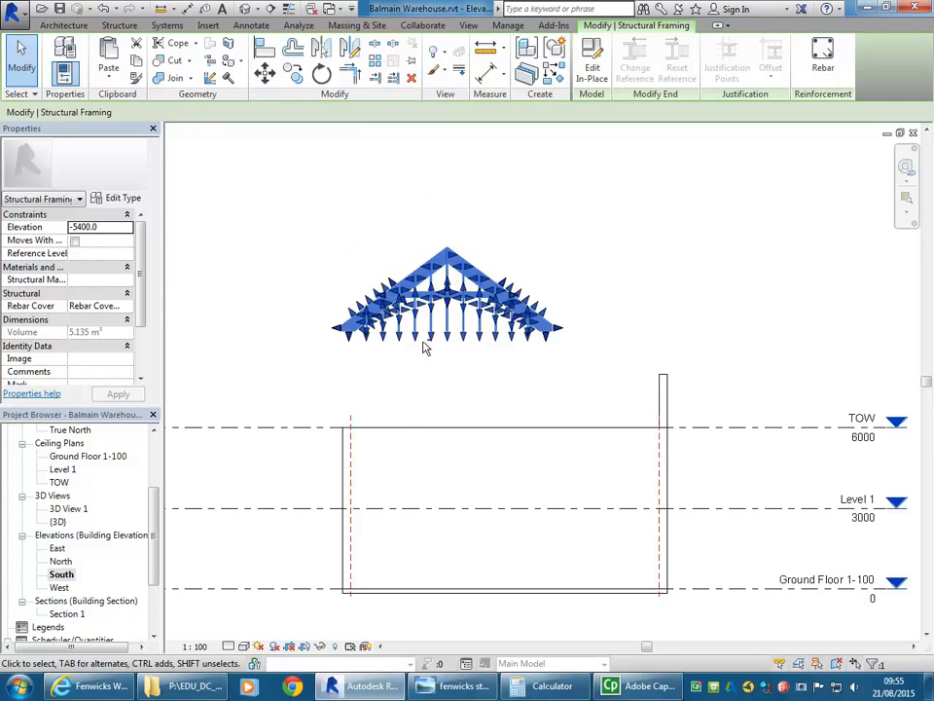
key("Down")
key("Down")
key("Down")
key("Down")
key("Down")
key("Down")
key("Down")
key("Down")
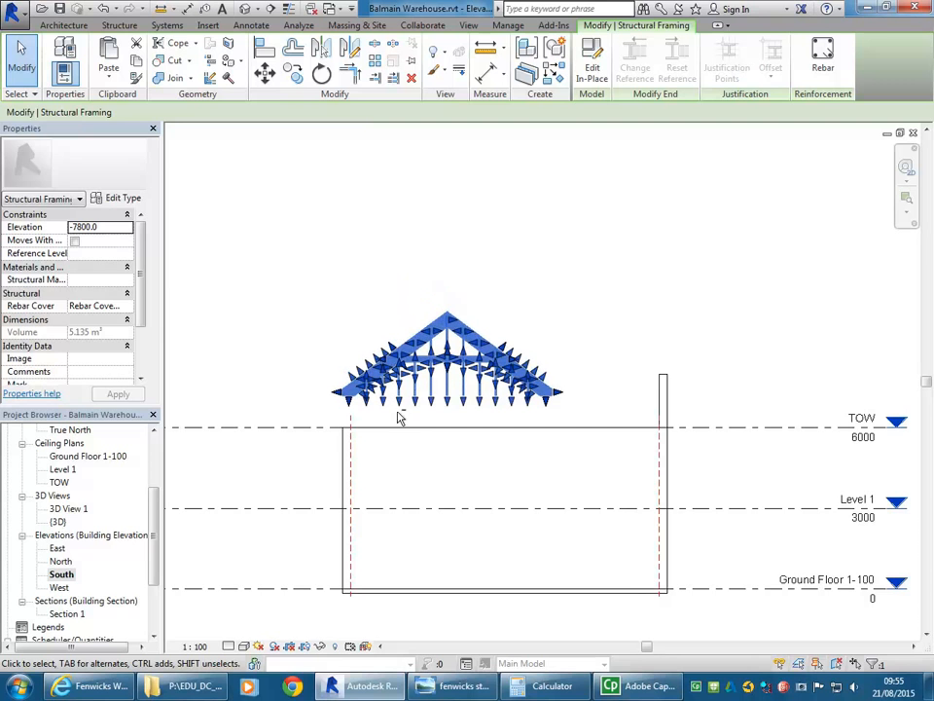
key("Down")
key("Down")
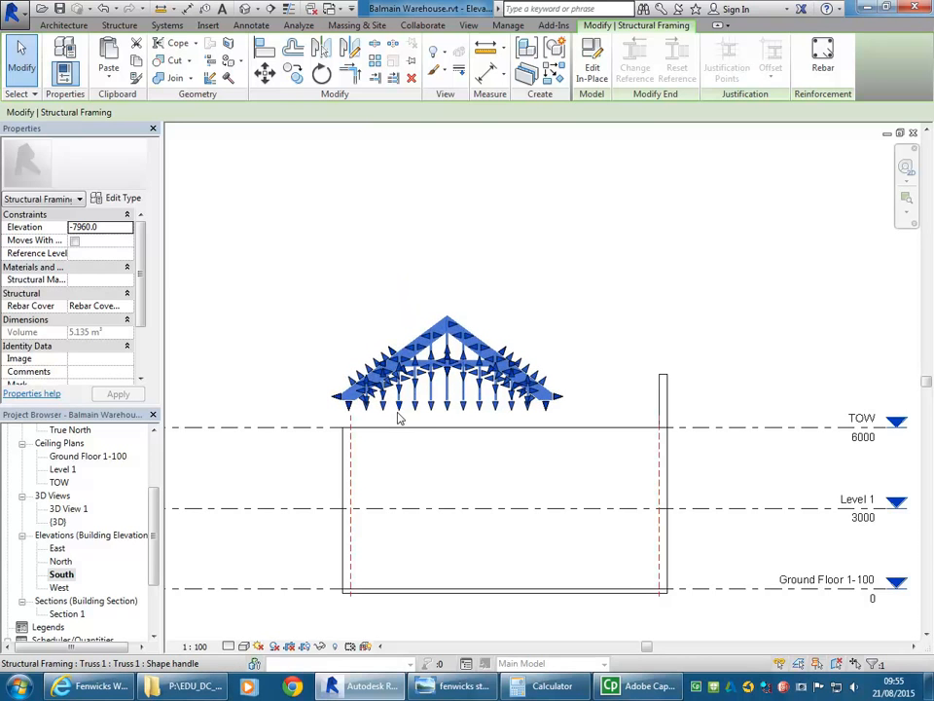
- Lower the truss framing in finer increments to an elevation of -8901, just above the top of the wall
scroll(381, 416, "up", 5)
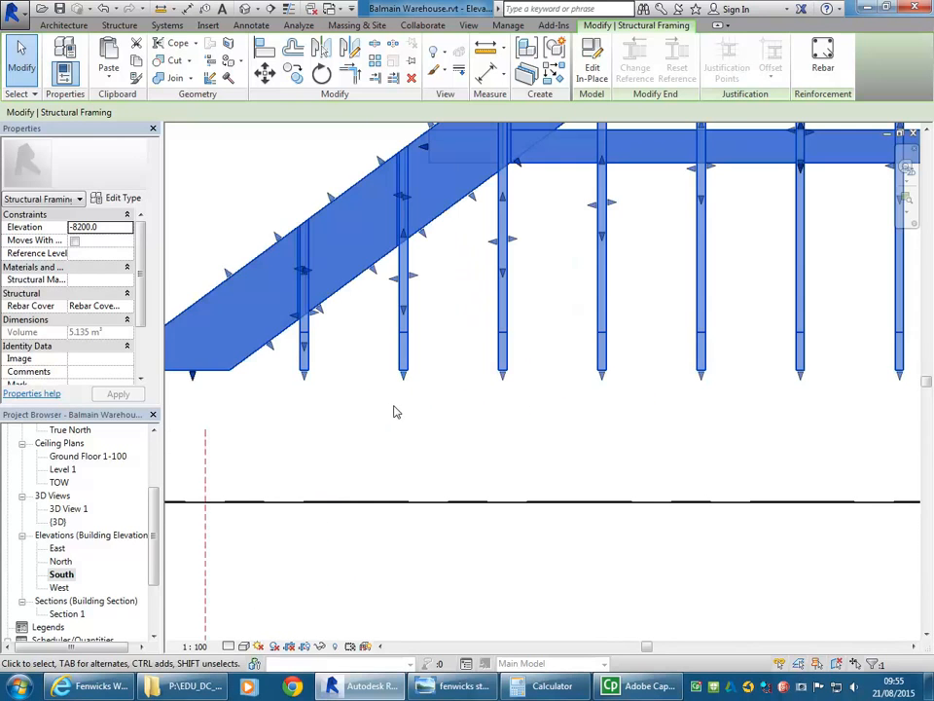
left_click_drag(403, 365, 426, 403)
scroll(427, 404, "down", 2)
middle_click_drag(471, 434, 410, 407)
scroll(409, 403, "up", 1)
mouse_move(418, 389)
left_mouse_down()
mouse_move(377, 340)
mouse_move(406, 390)
left_mouse_up()
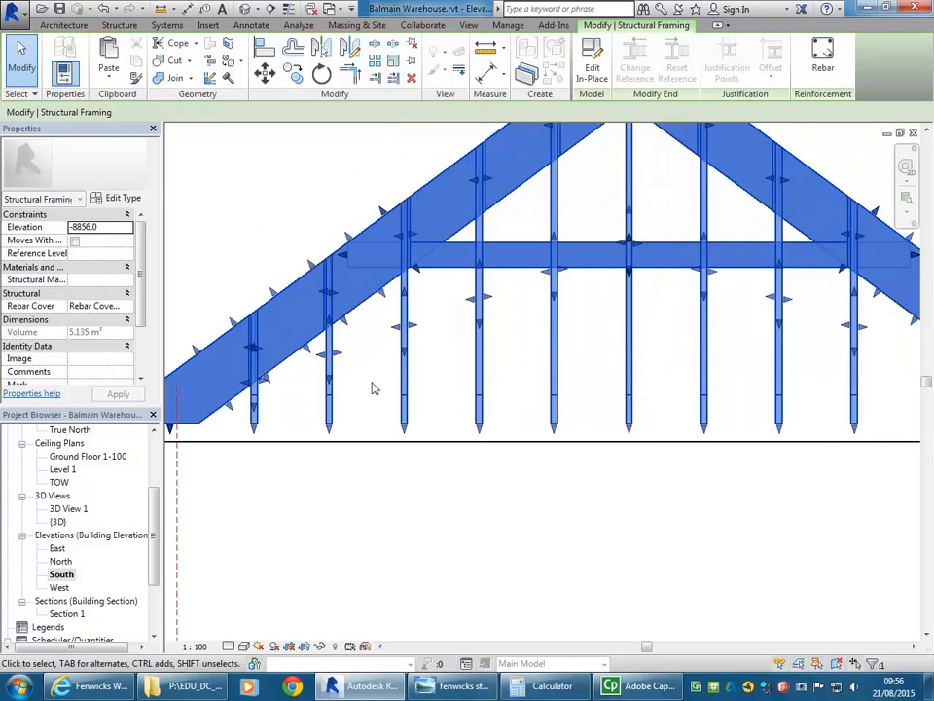
key("Down")
scroll(396, 444, "up", 3)
scroll(406, 389, "up", 2)
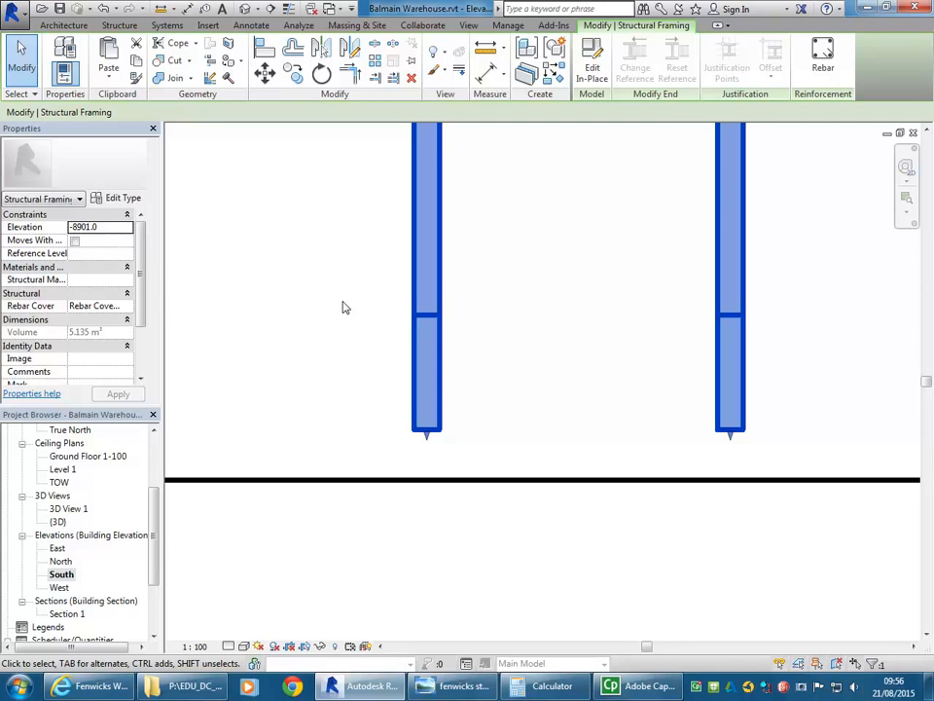
- Examine how the truss feet and rafter end line up with the wall top and outer wall corner in the South elevation
scroll(342, 308, "down", 1)
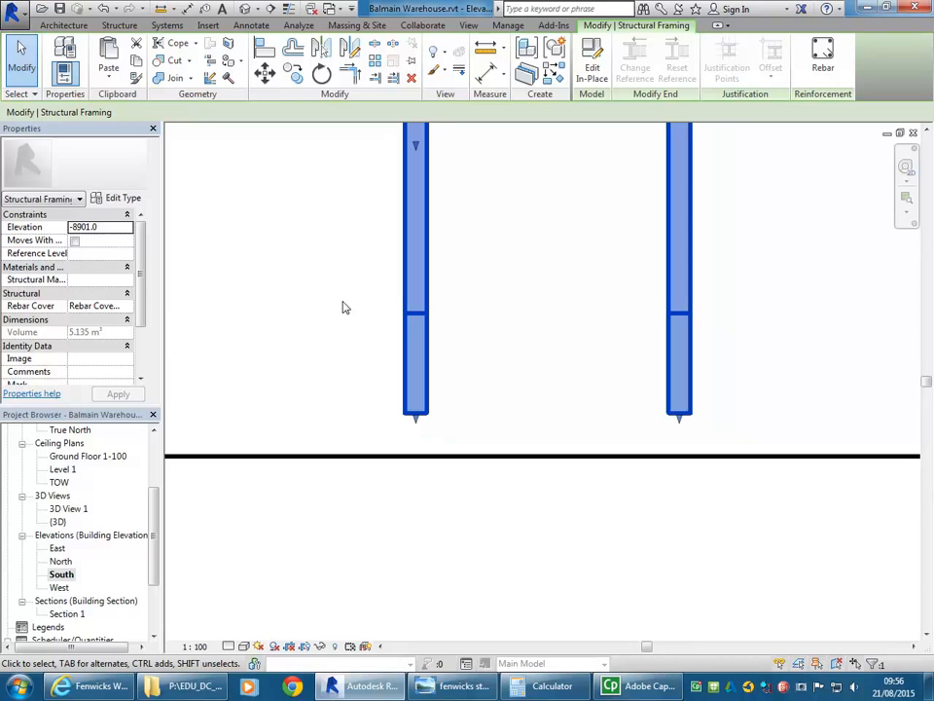
scroll(442, 298, "down", 3)
middle_click_drag(444, 311, 392, 344)
scroll(419, 347, "down", 2)
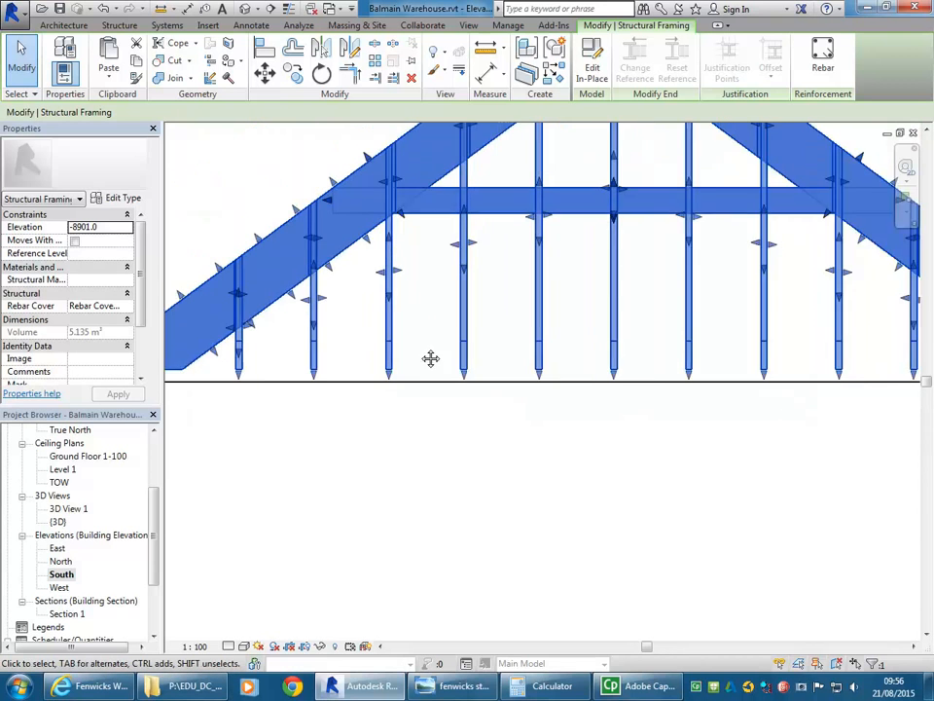
left_click_drag(153, 562, 152, 474)
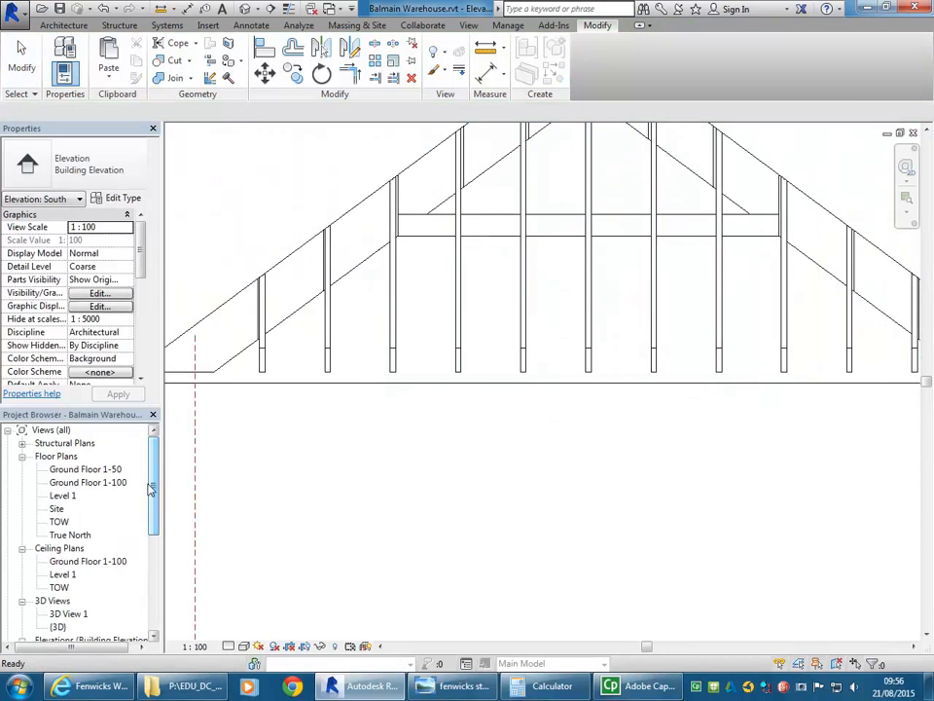
key("ctrl+Left")
scroll(317, 292, "down", 2)
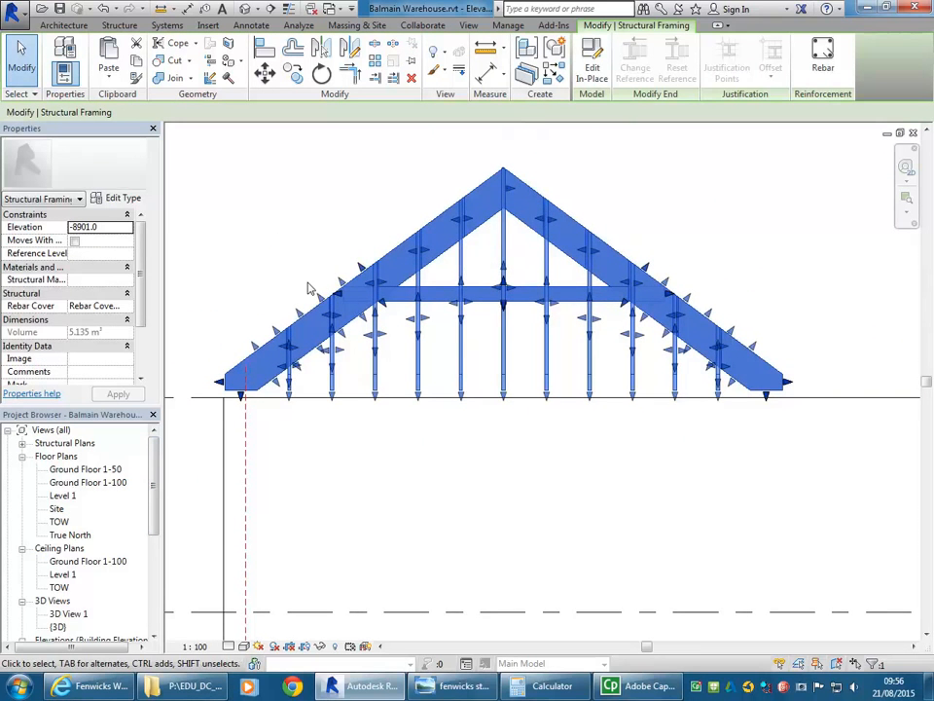
scroll(313, 293, "down", 1)
scroll(376, 354, "down", 2)
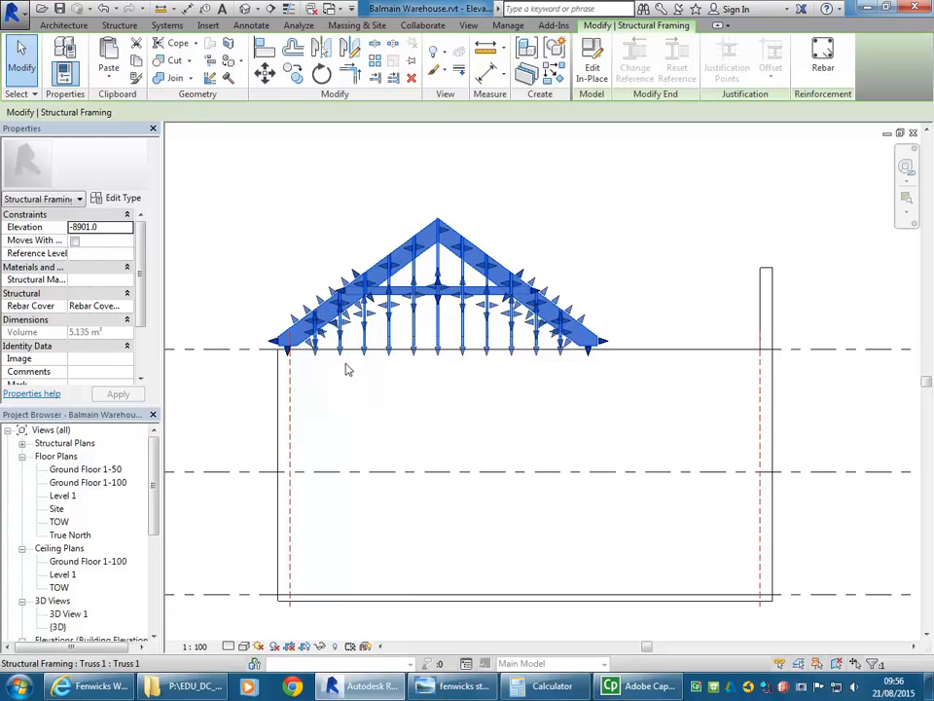
scroll(234, 346, "up", 3)
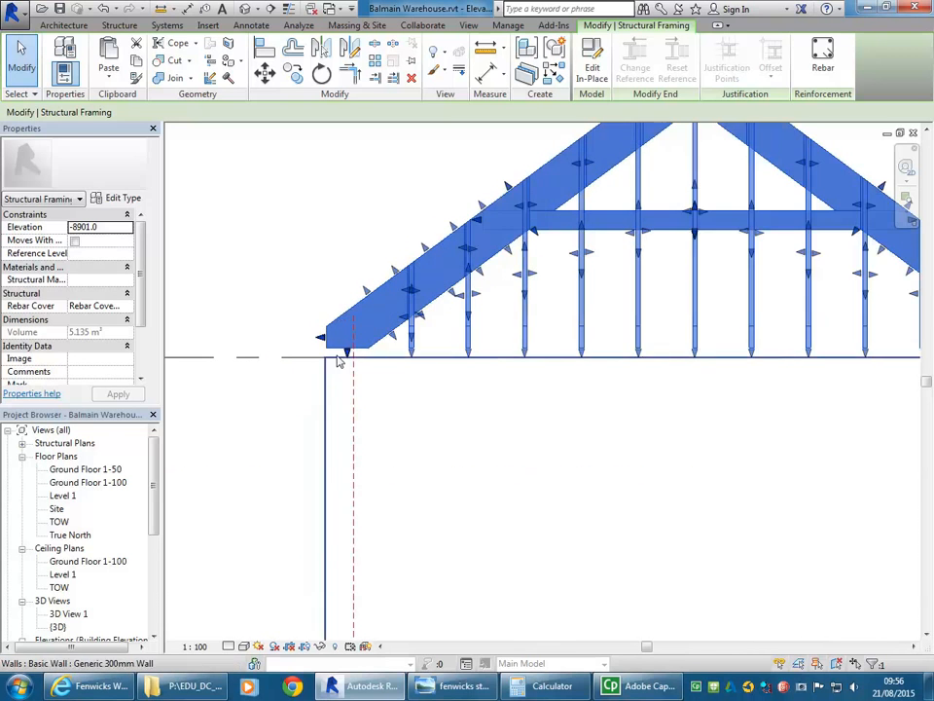
scroll(345, 341, "down", 3)
scroll(410, 419, "down", 2)
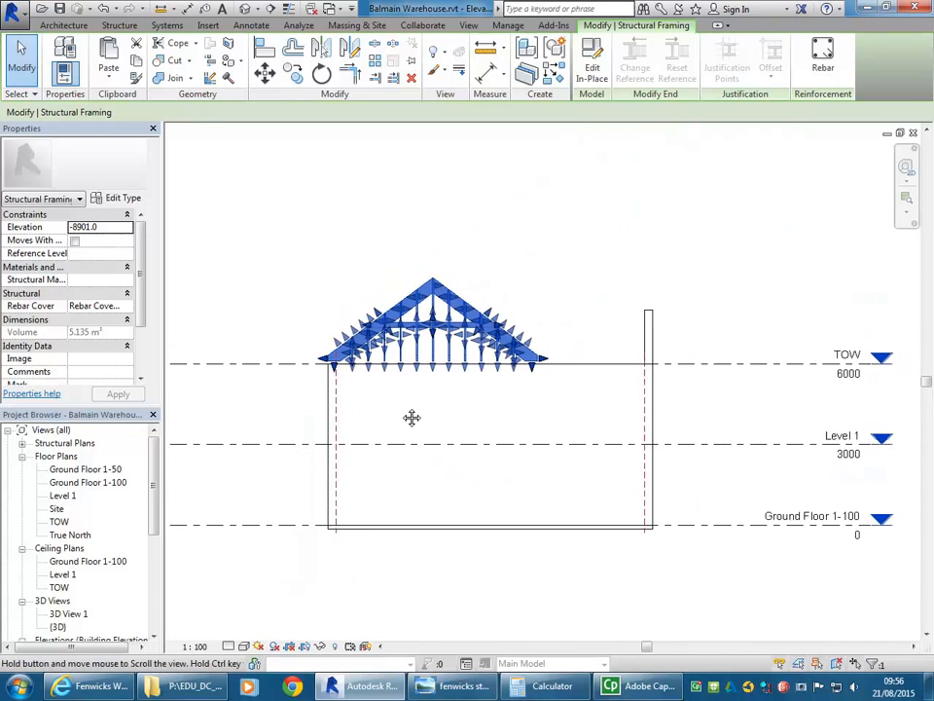
- Rotate the truss framing on the Site floor plan so the trusses run across the building's width, gable end toward the double doors
double_click(57, 509)
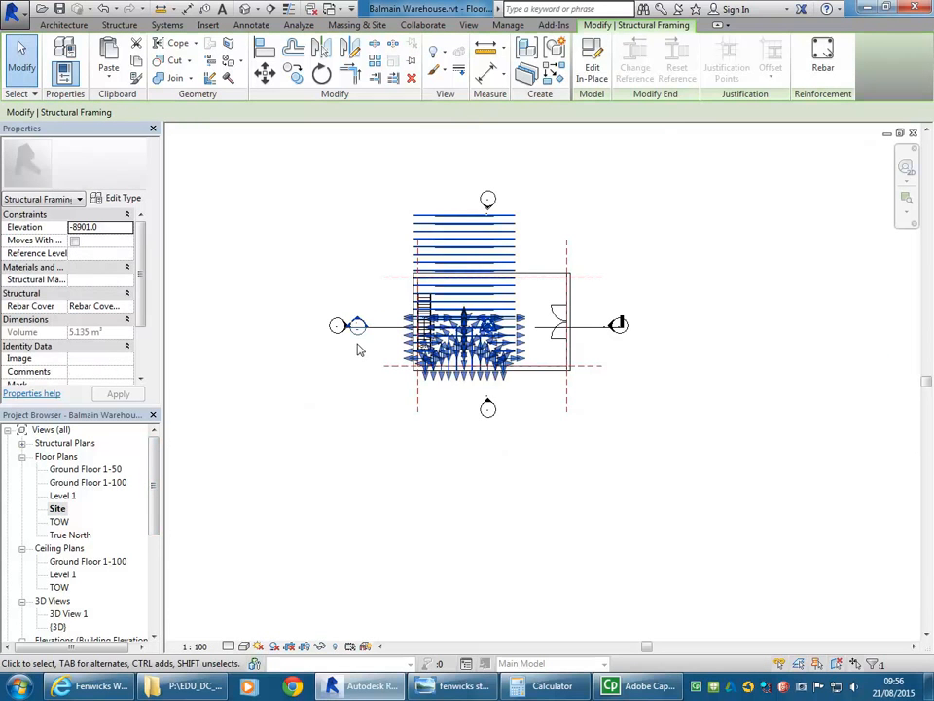
scroll(276, 321, "up", 2)
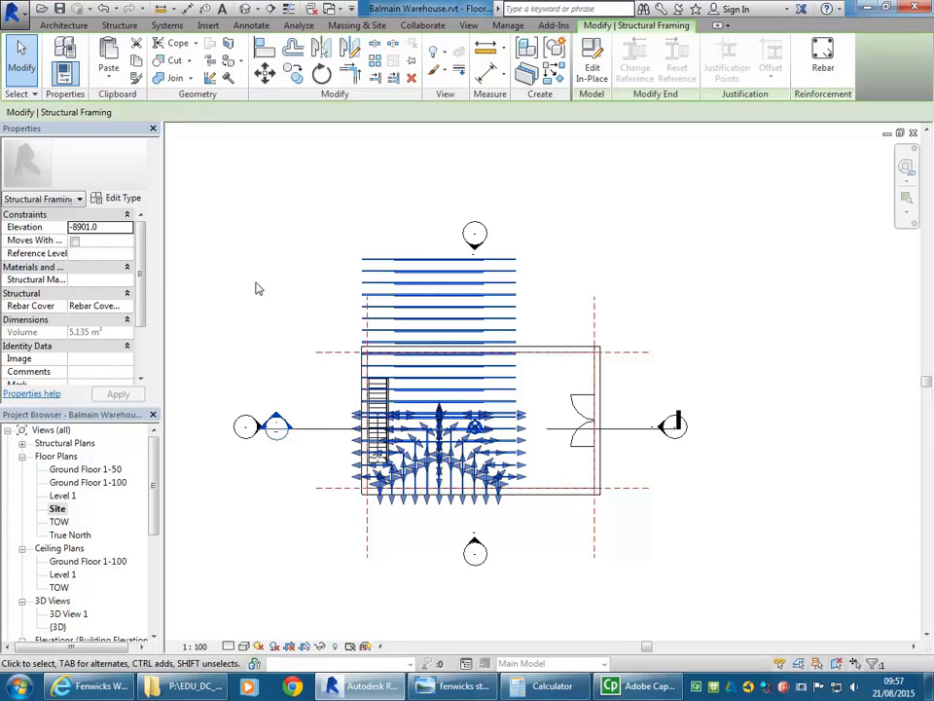
key("space")
key("space")
key("space")
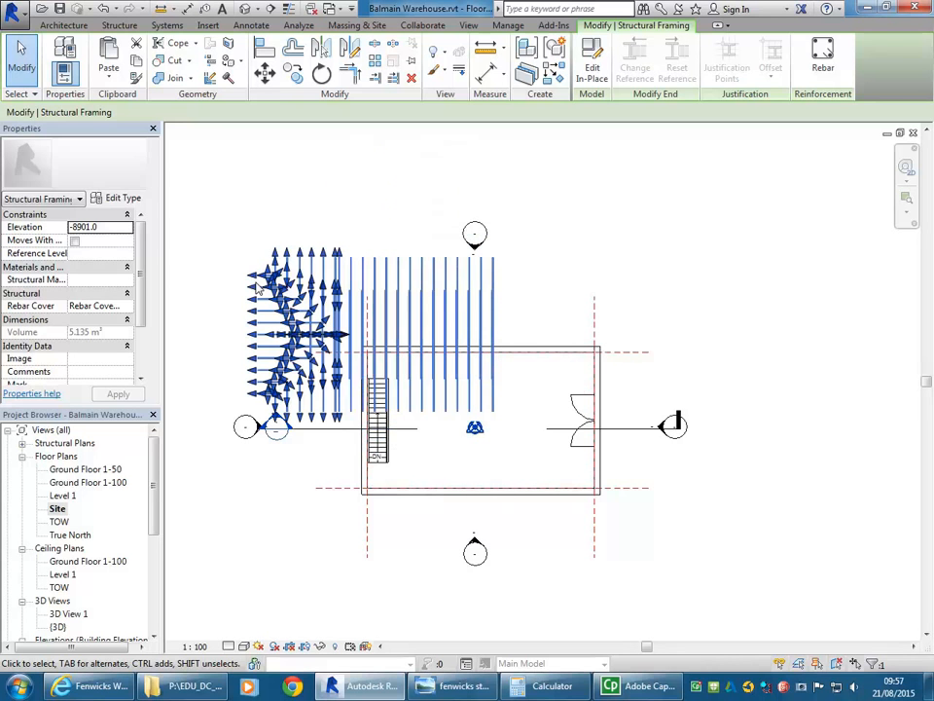
key("space")
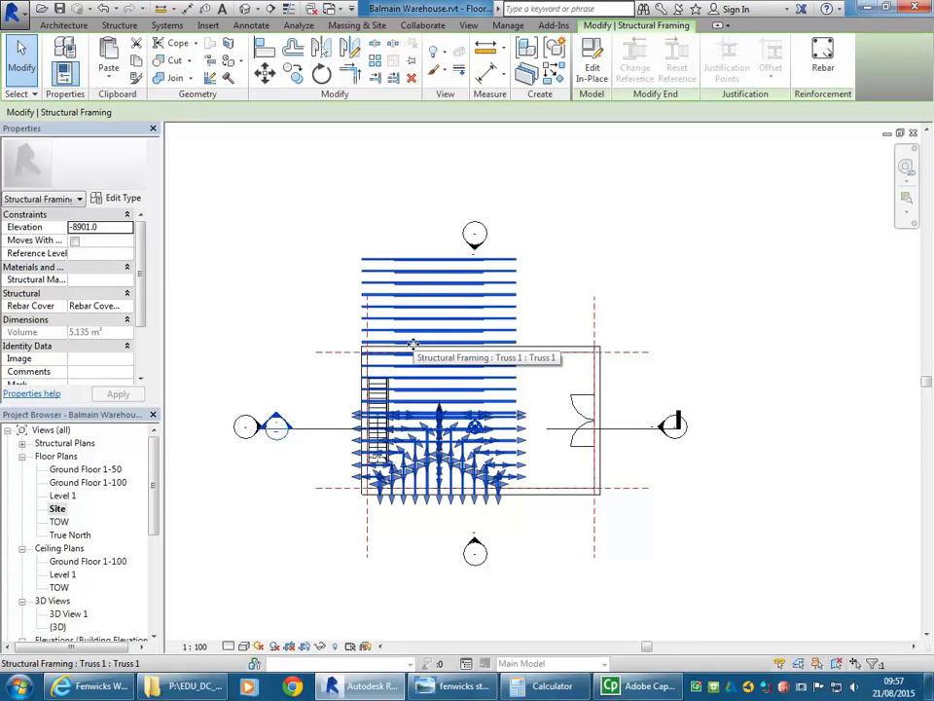
key("space")
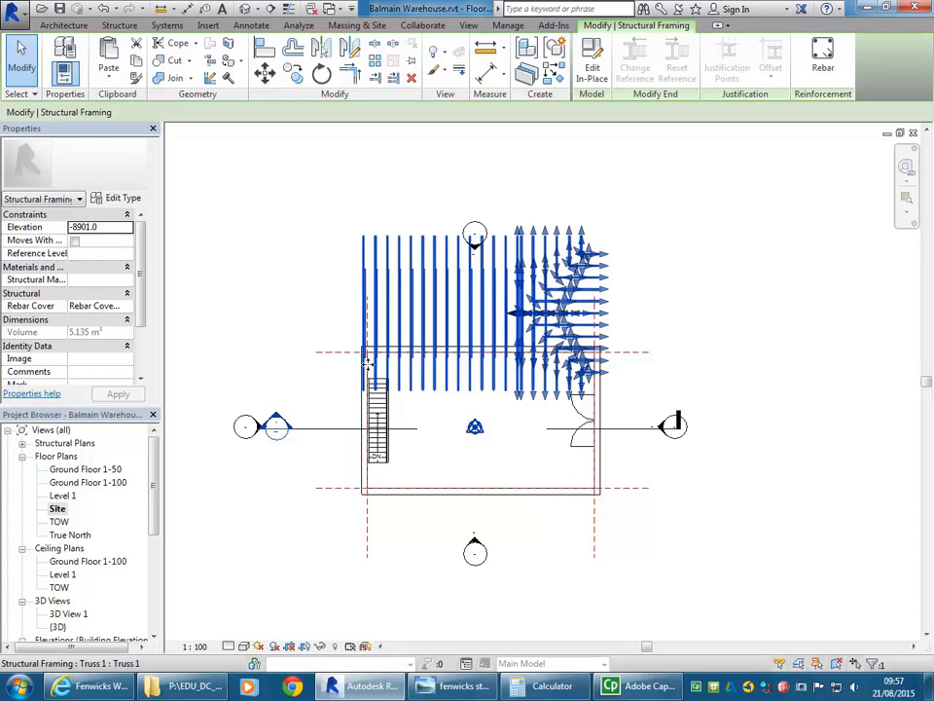
- Rotate the selected truss framing 180° on the Site plan so its hipped end faces the staircase end of the building
scroll(424, 432, "up", 1)
scroll(425, 433, "up", 1)
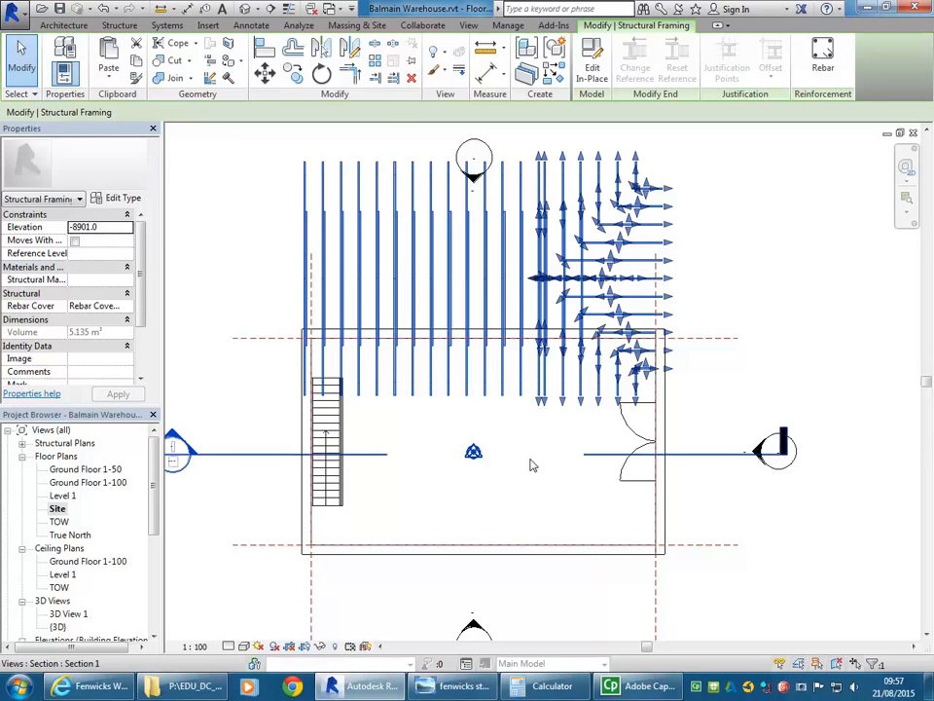
key("space")
key("space")
scroll(413, 439, "down", 2)
mouse_move(413, 439)
middle_mouse_down()
mouse_move(404, 430)
mouse_move(431, 439)
middle_mouse_up()
scroll(301, 435, "up", 2)
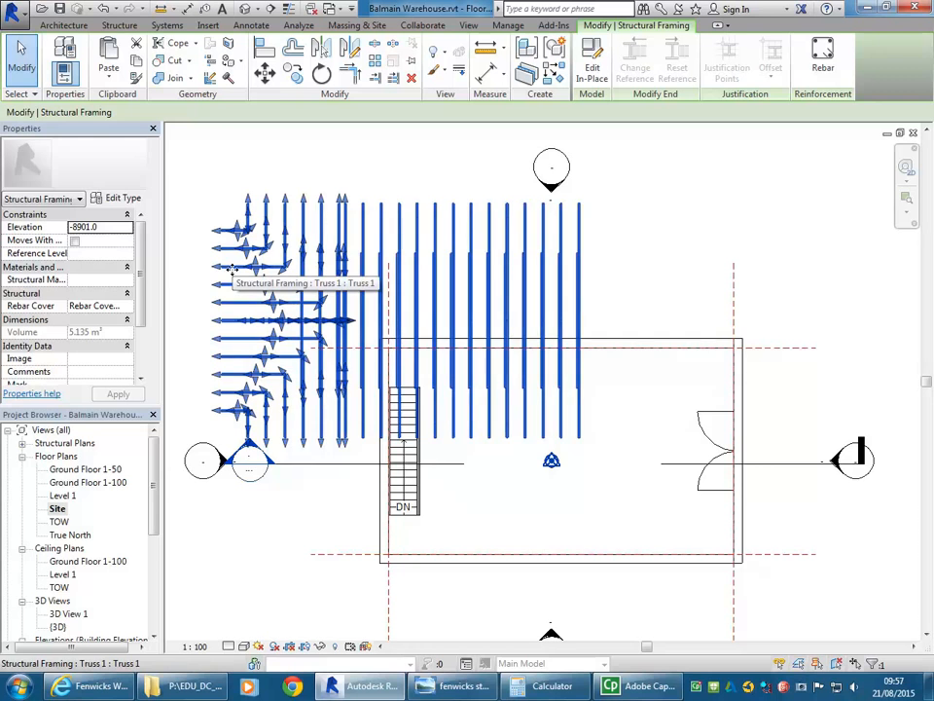
- Shift the truss framing roughly over the building footprint, toward the double doors and the south wall
middle_click_drag(264, 348, 290, 358)
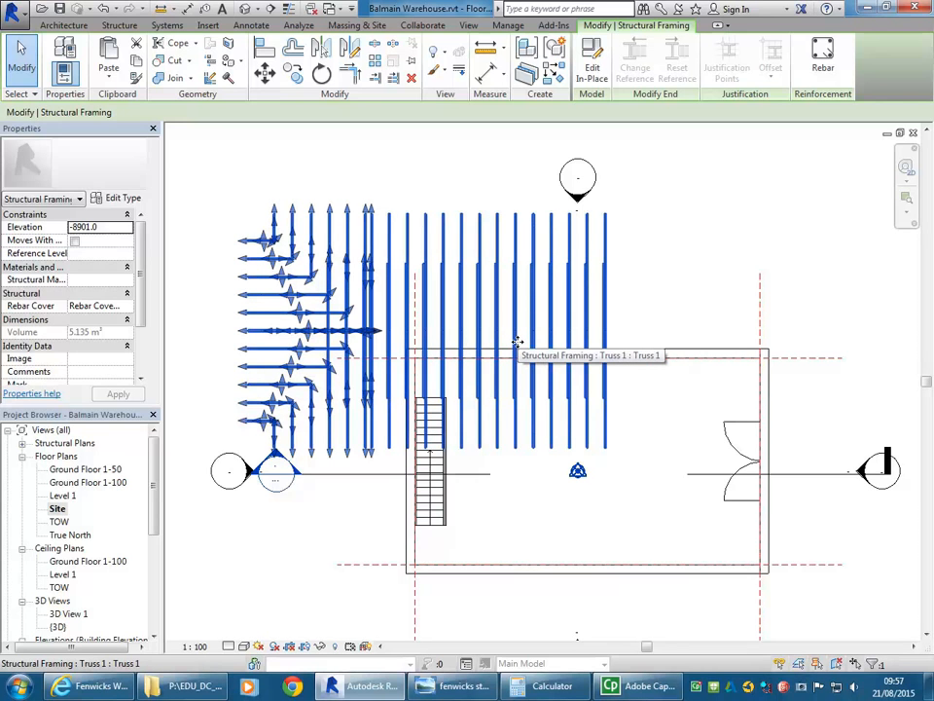
middle_click_drag(517, 341, 497, 334)
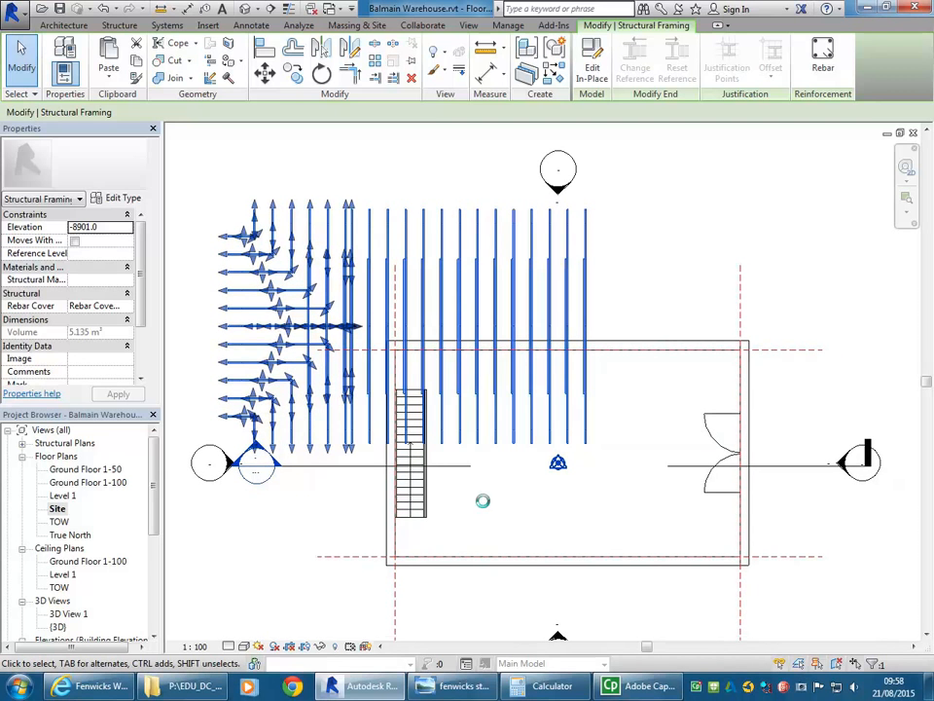
middle_click_drag(463, 502, 450, 494)
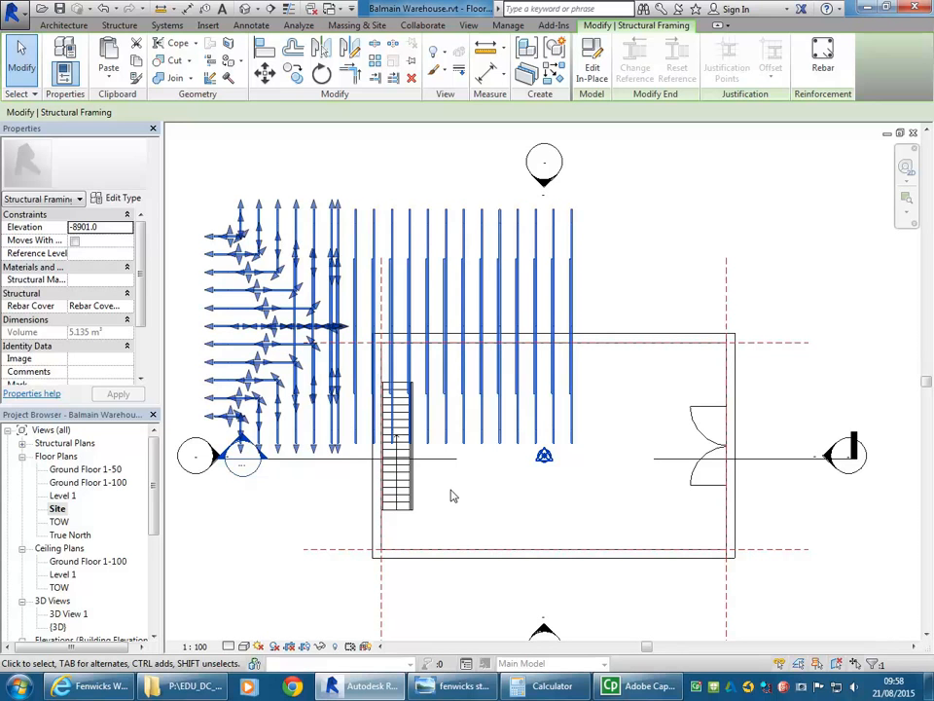
middle_click_drag(477, 421, 463, 411)
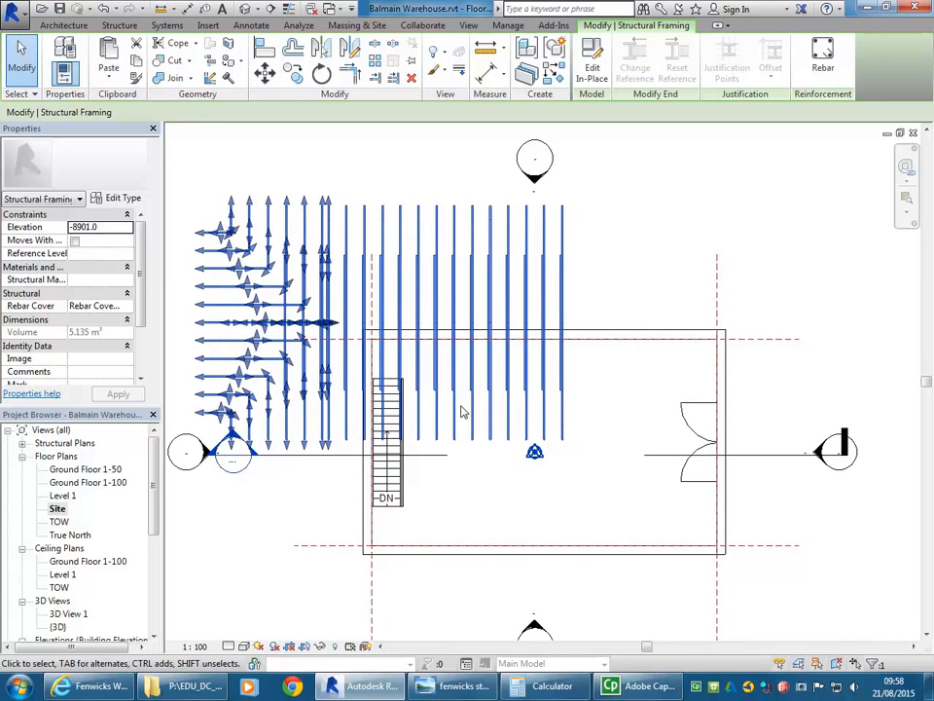
left_click_drag(463, 412, 507, 465)
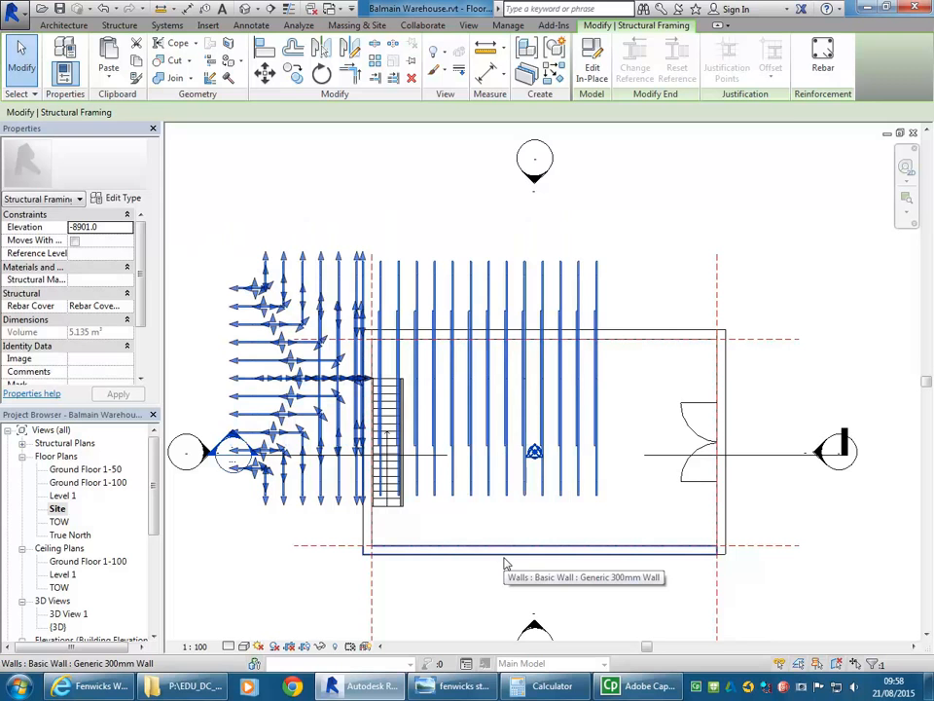
scroll(564, 506, "up", 5)
middle_click_drag(508, 525, 441, 533)
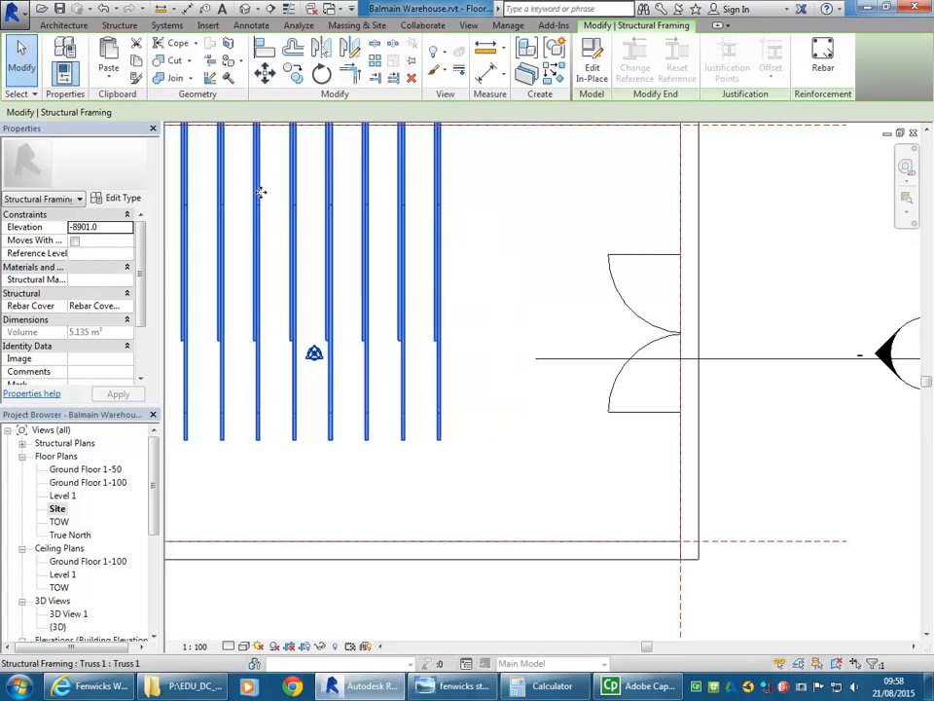
- Move the truss framing from the last truss's southeast corner to the south wall's outer endpoint beside the double-door wall
left_click(264, 72)
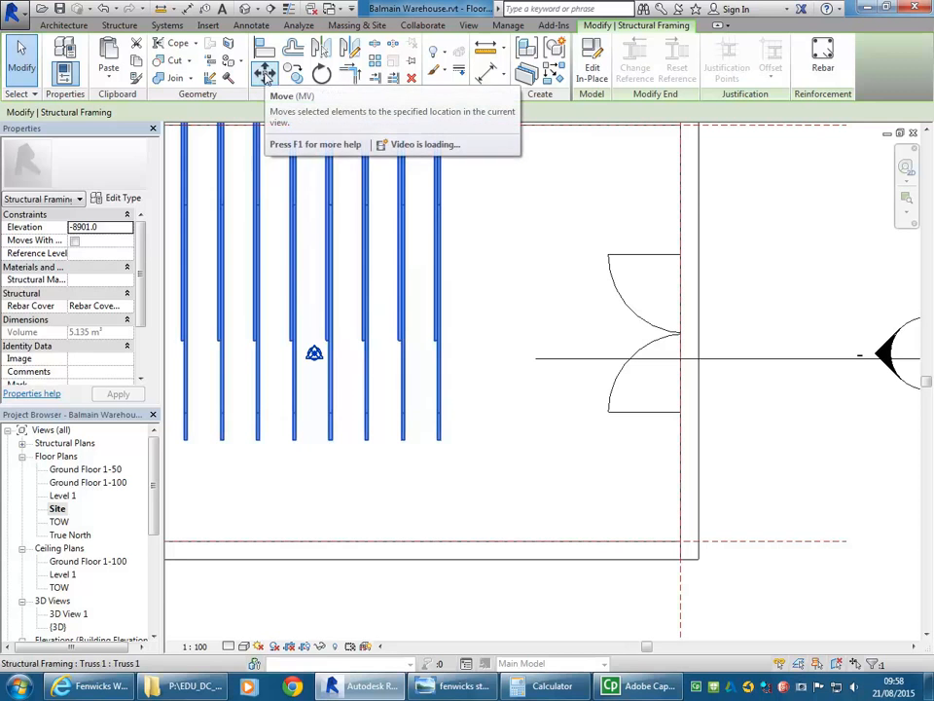
left_click(264, 72)
scroll(380, 462, "up", 2)
scroll(379, 462, "up", 2)
scroll(386, 408, "up", 2)
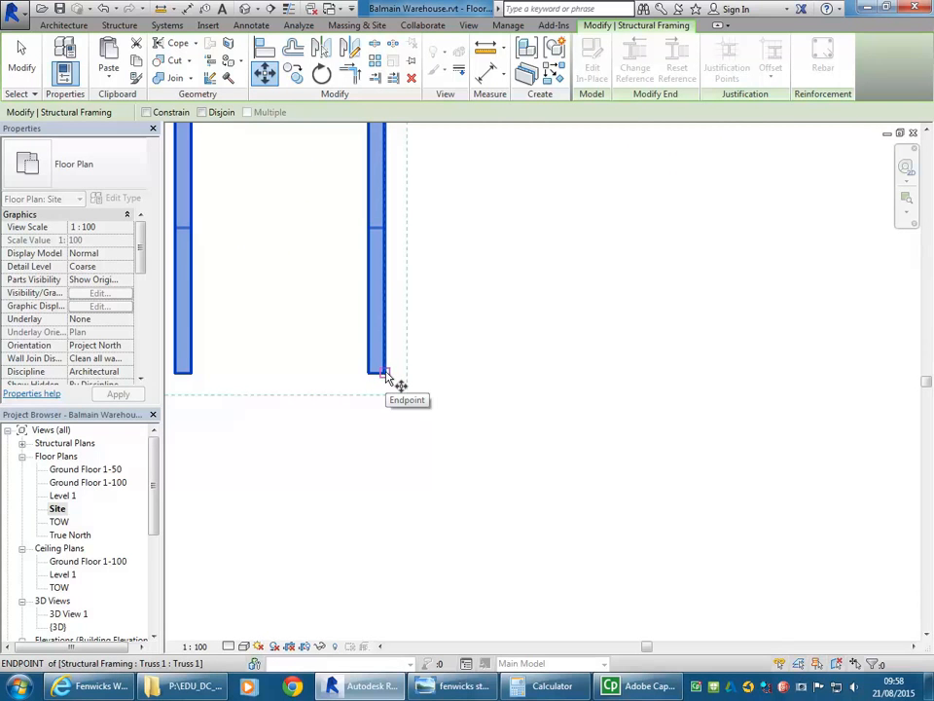
scroll(387, 378, "down", 5)
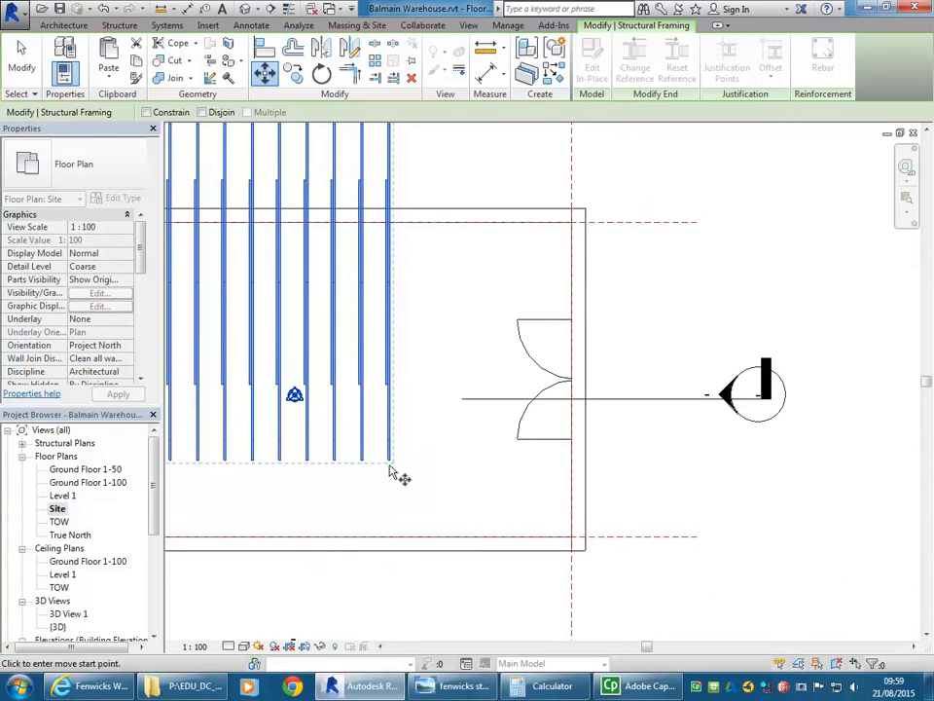
scroll(399, 475, "up", 5)
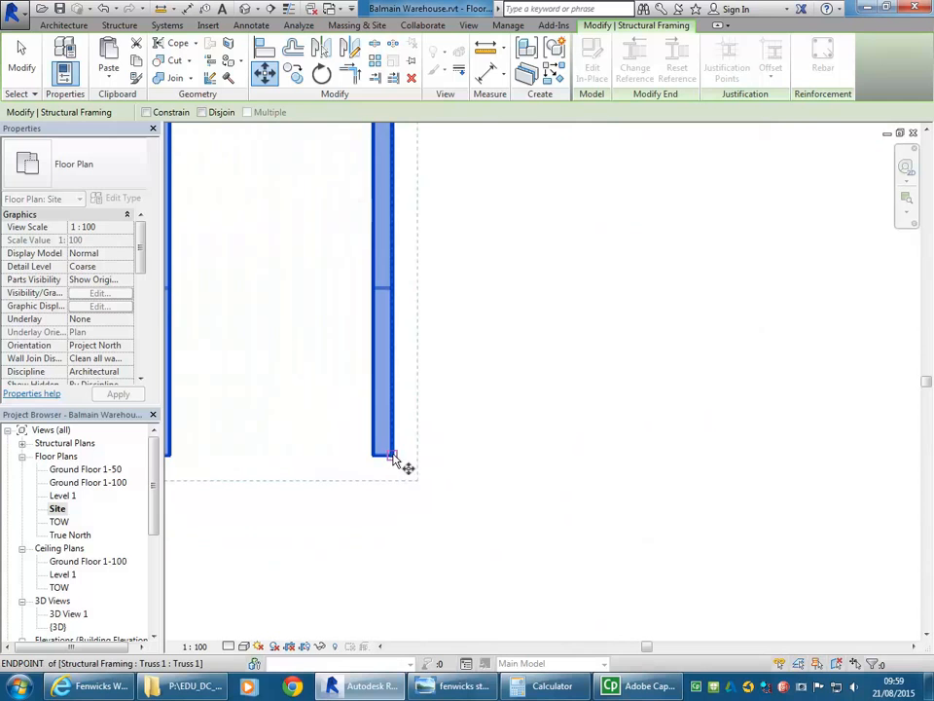
scroll(392, 458, "up", 1)
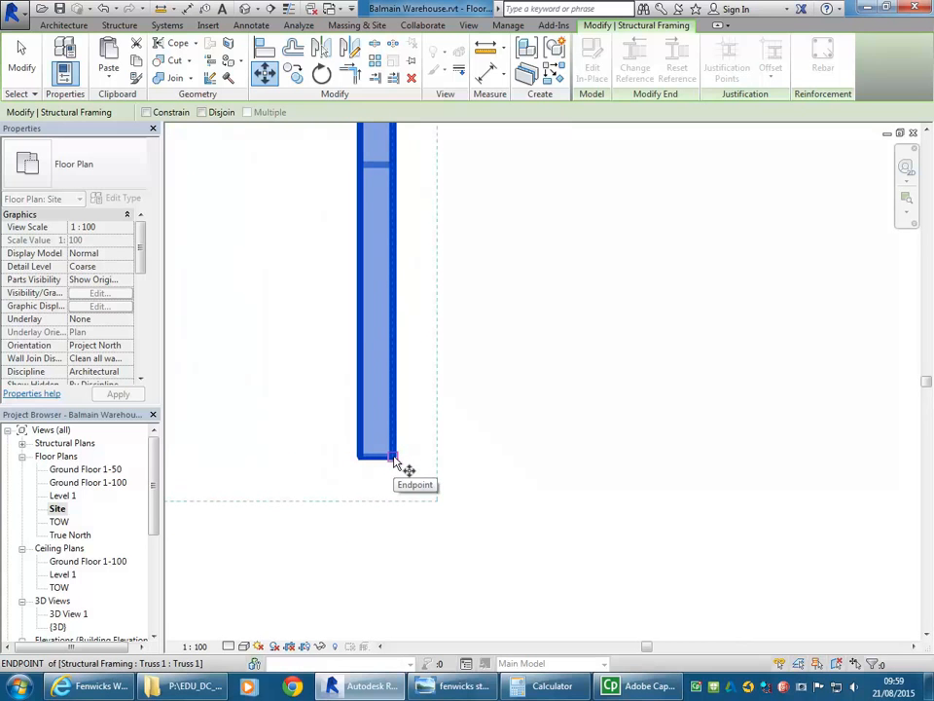
left_click(393, 457)
scroll(587, 460, "down", 2)
scroll(605, 505, "down", 2)
middle_click_drag(603, 504, 323, 350)
scroll(529, 443, "down", 1)
middle_click_drag(511, 448, 301, 378)
scroll(636, 485, "up", 1)
scroll(543, 499, "up", 2)
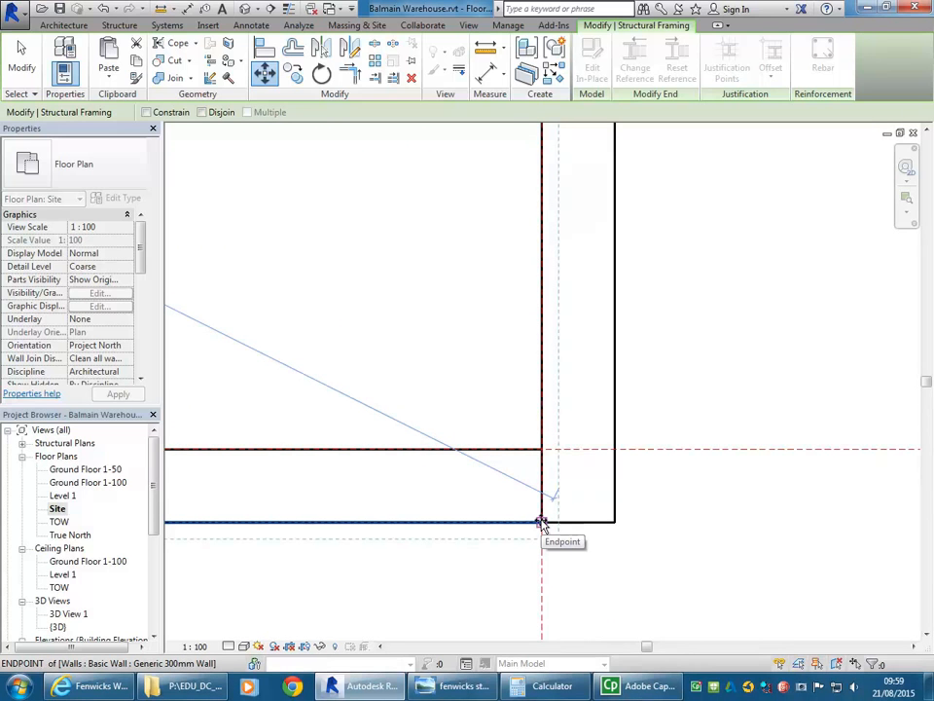
left_click(541, 523)
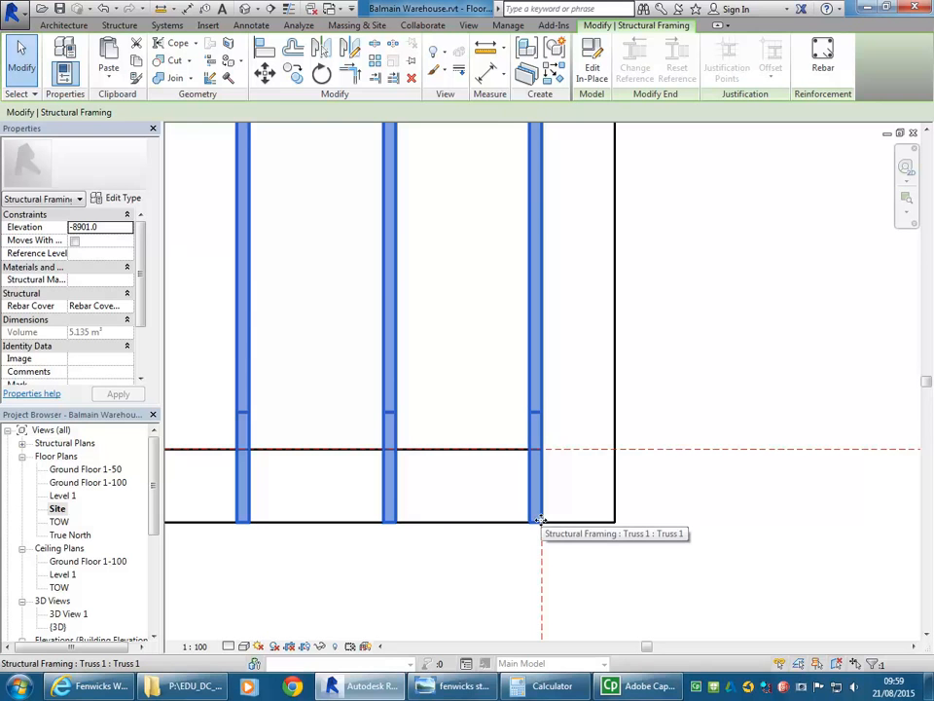
- Examine how the truss ends and the hipped end sit against the walls at the building's corners
scroll(489, 317, "down", 5)
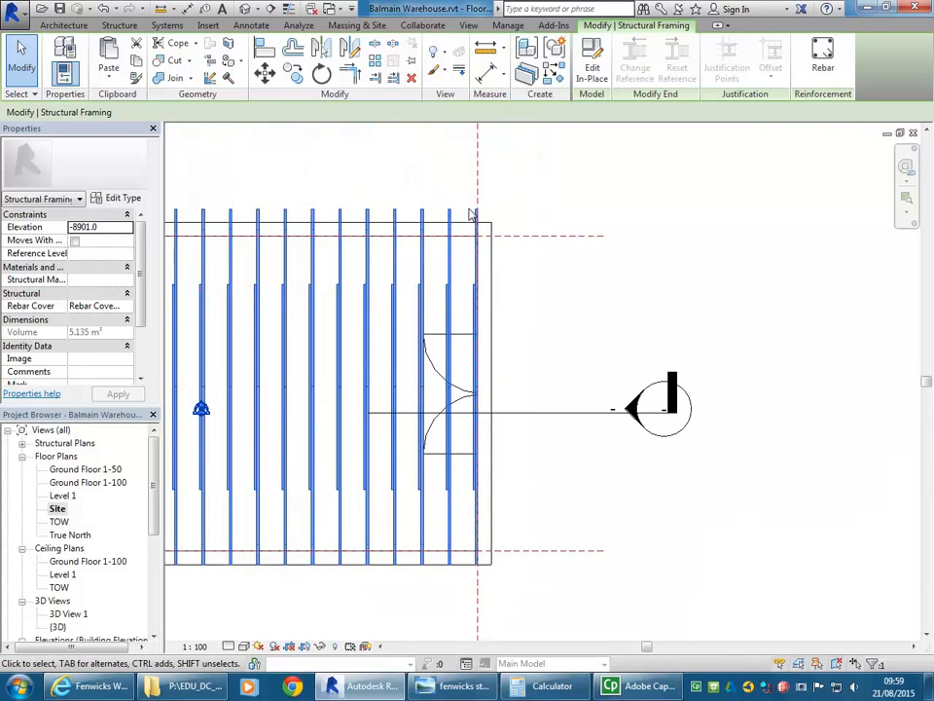
scroll(493, 233, "up", 5)
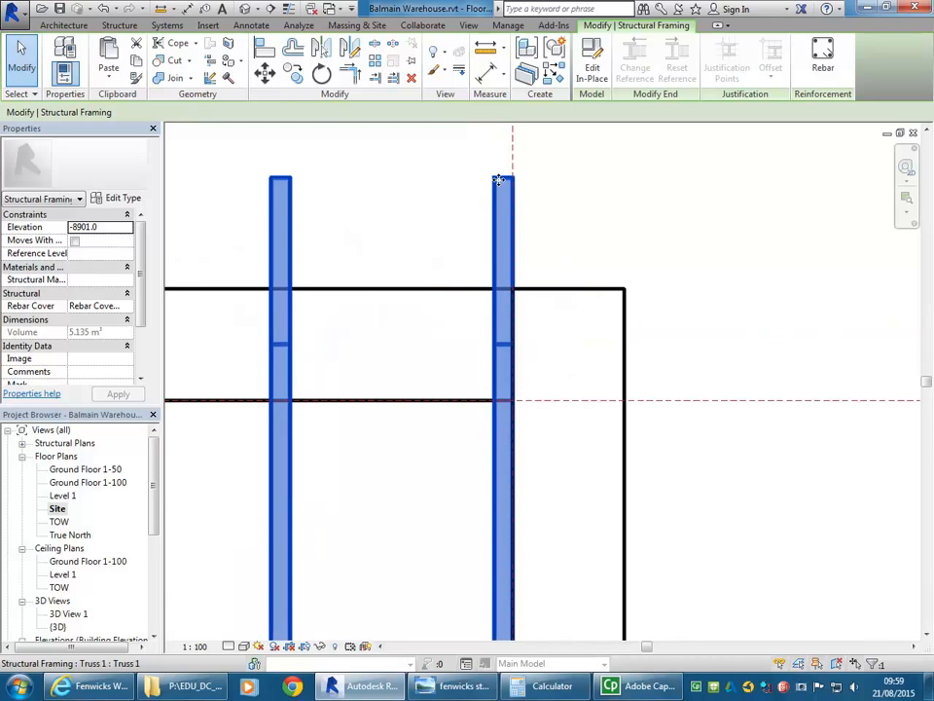
scroll(461, 400, "down", 4)
scroll(464, 390, "down", 5)
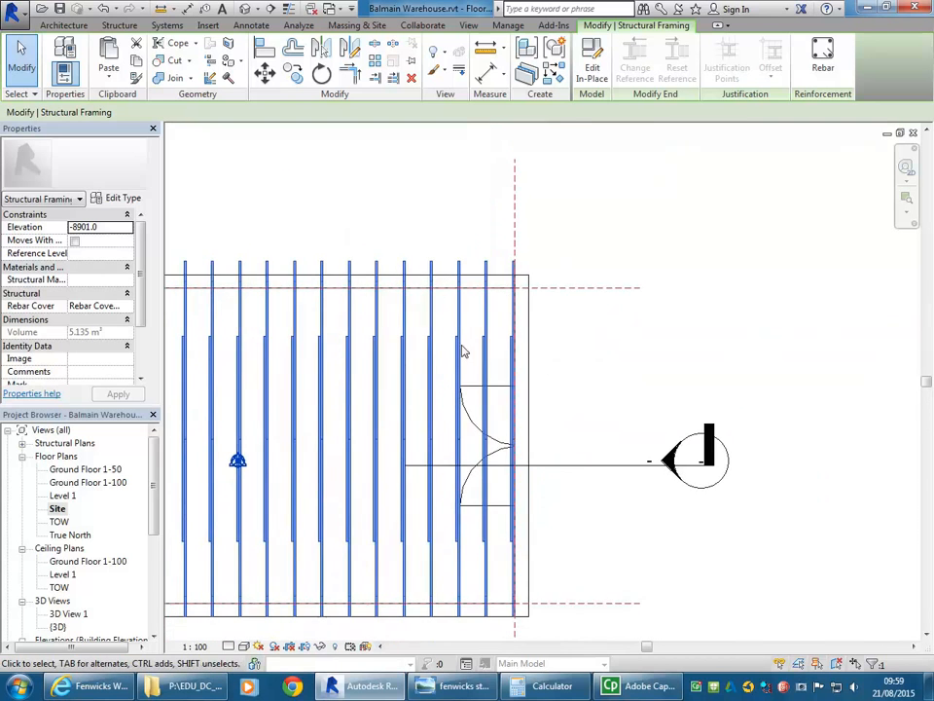
scroll(438, 268, "up", 4)
scroll(433, 260, "up", 3)
scroll(344, 381, "down", 4)
middle_click_drag(475, 564, 413, 529)
scroll(252, 214, "up", 5)
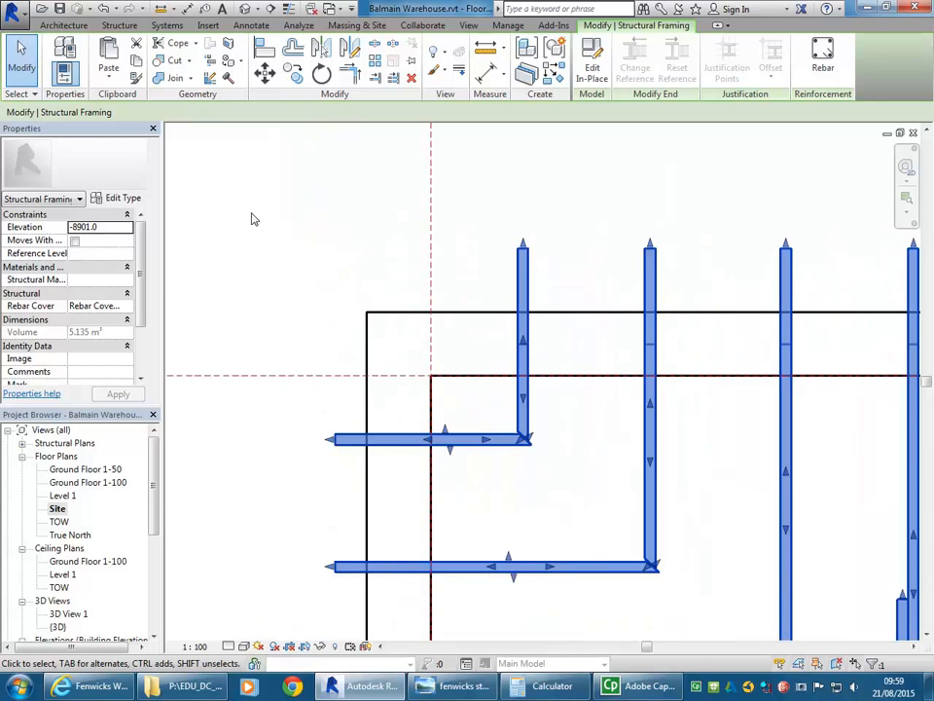
scroll(251, 219, "down", 3)
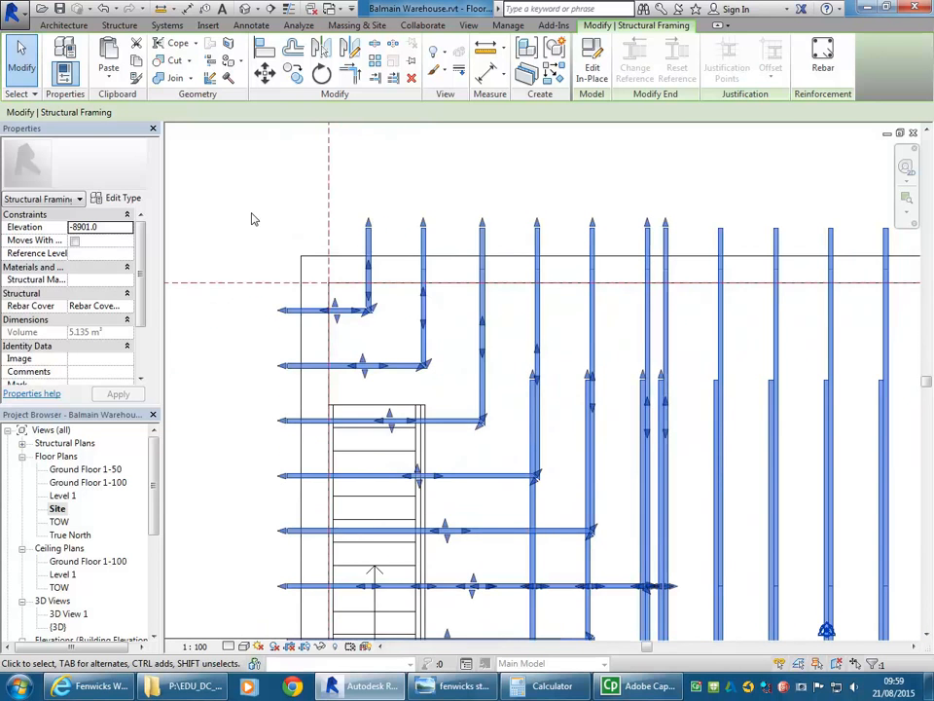
scroll(251, 219, "down", 2)
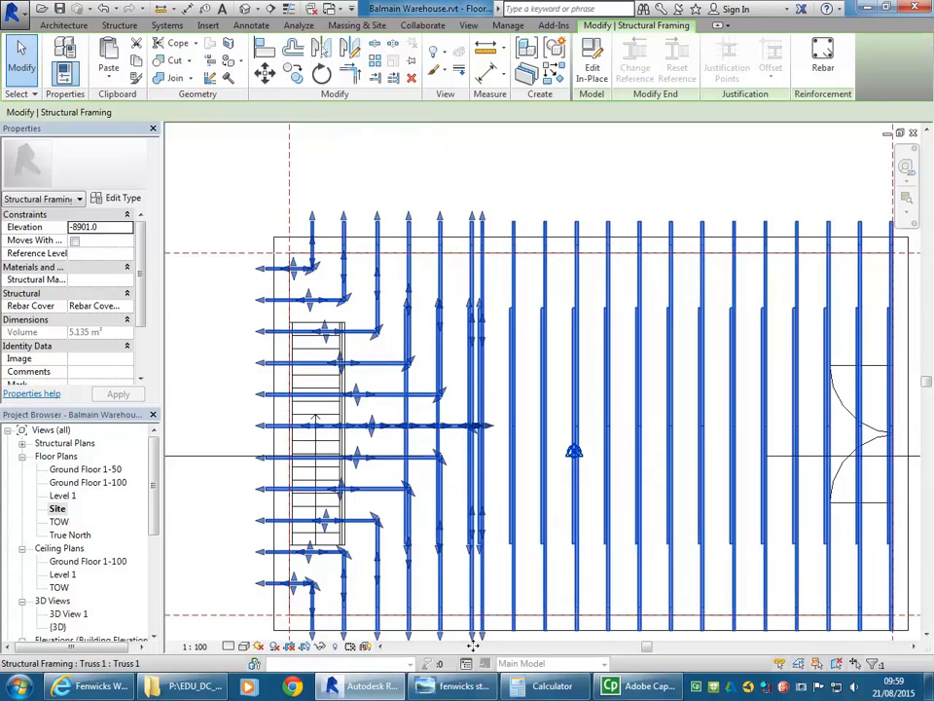
- Check the roof eaves in the photo fenwicks stone building balmain.jpg in Windows Photo Viewer, and return to Revit
mouse_move(375, 689)
mouse_move(464, 685)
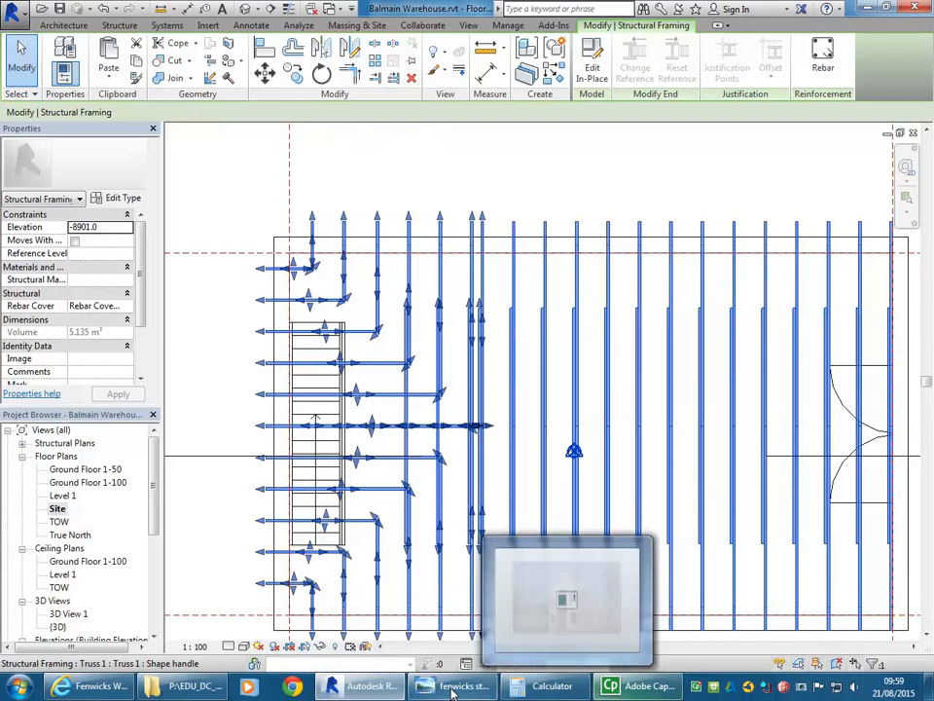
left_click(462, 602)
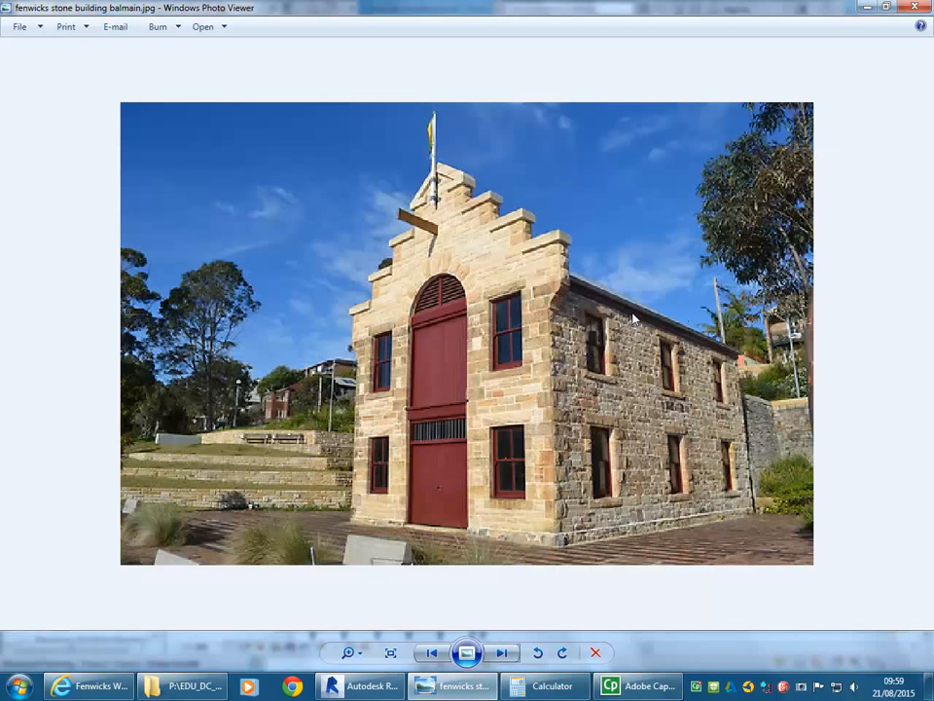
key("alt+Tab")
- Measure how far a truss end projects beyond the outer face of the north wall
scroll(522, 206, "up", 4)
scroll(526, 199, "up", 3)
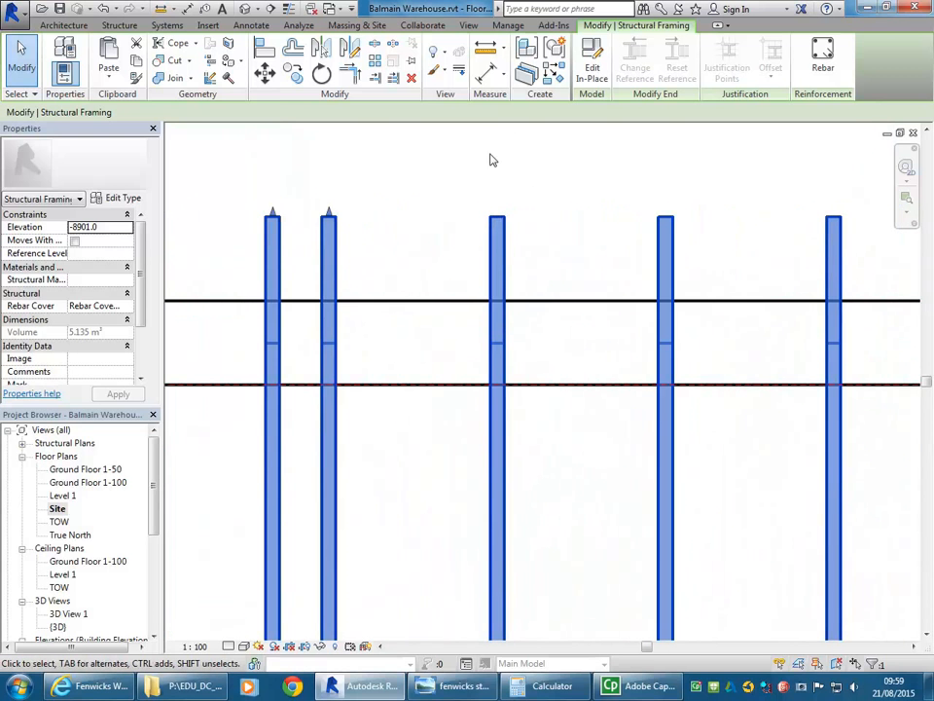
left_click(486, 48)
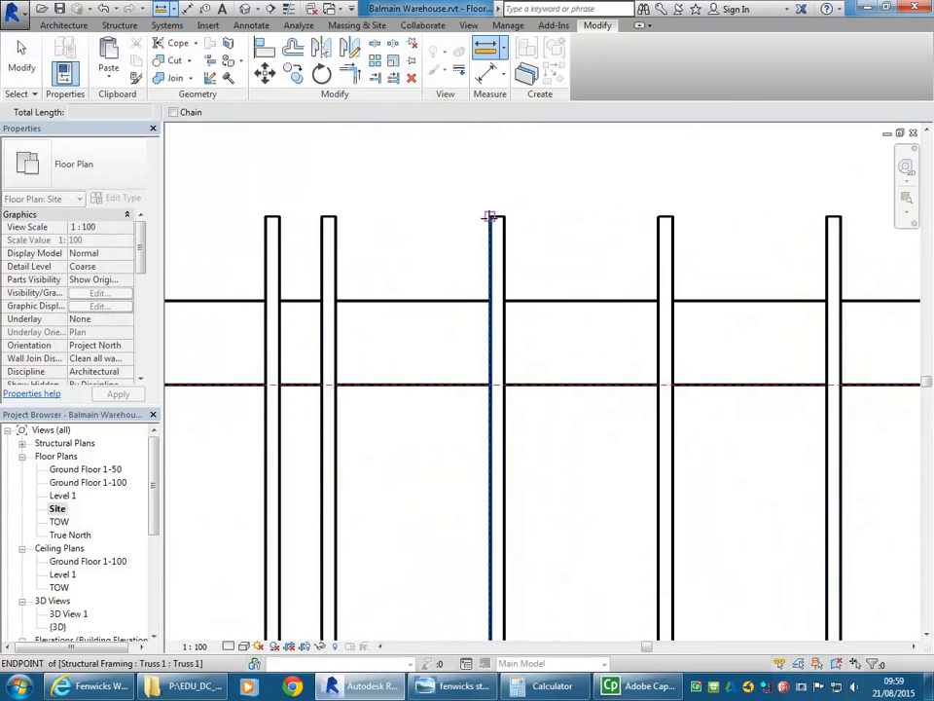
left_click(492, 216)
left_click(490, 297)
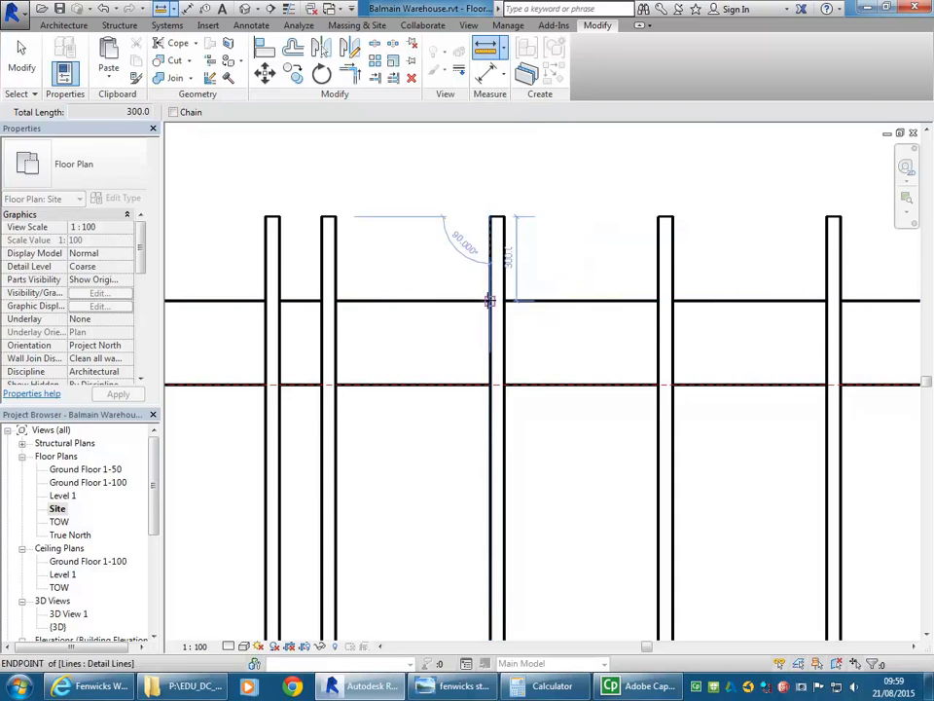
scroll(428, 230, "down", 4)
scroll(428, 230, "down", 2)
right_click(477, 206)
key("Escape")
- Measure how far the hipped-end framing projects beyond the outer face of the west wall beside the staircase
scroll(381, 494, "up", 2)
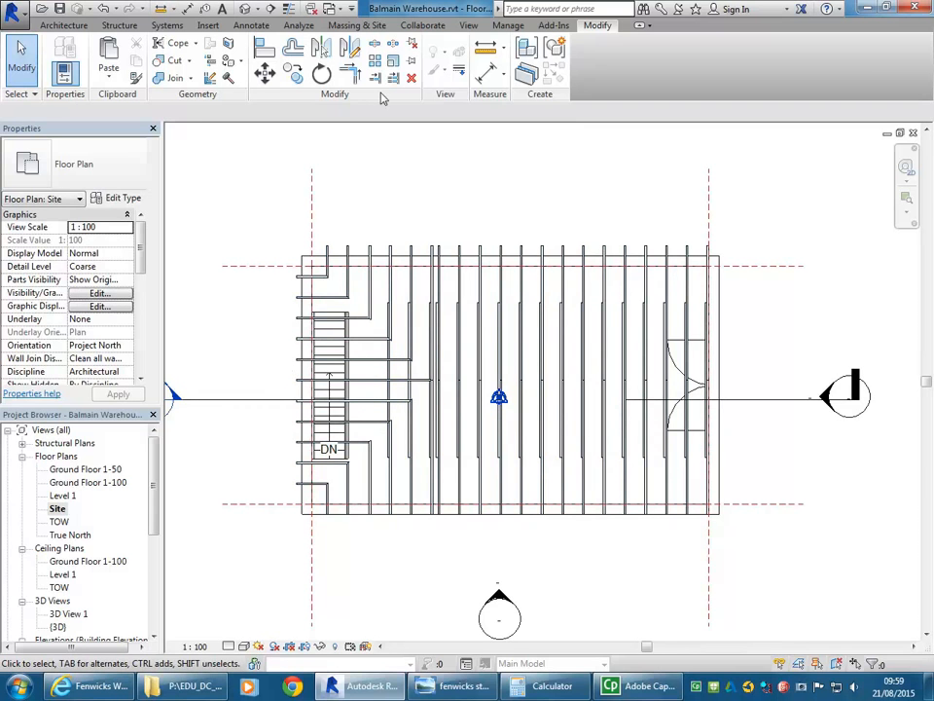
left_click(488, 48)
scroll(224, 299, "up", 5)
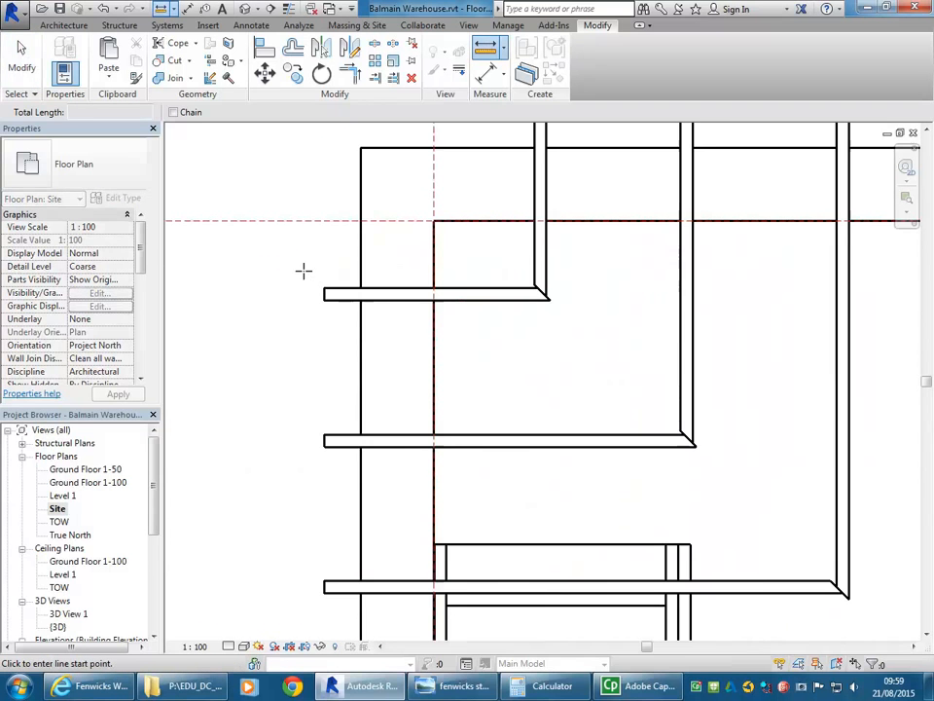
left_click(325, 289)
left_click(359, 286)
right_click(267, 257)
left_click(292, 267)
scroll(296, 271, "down", 5)
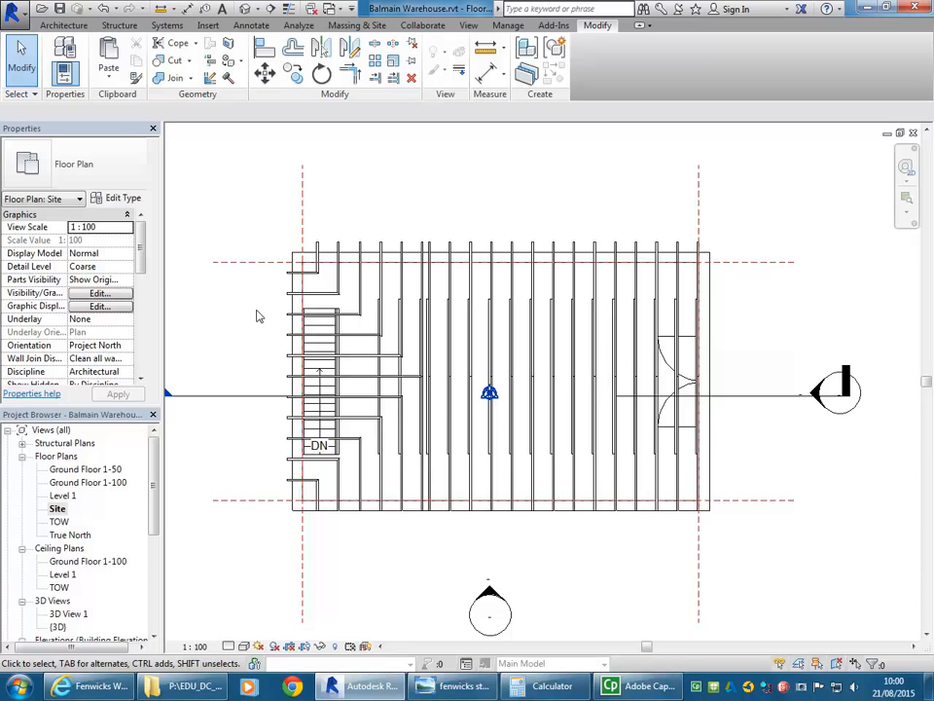
- Select the reference plane along the north wall and set its distance from the south reference plane to 7200 mm
middle_click_drag(732, 348, 683, 323)
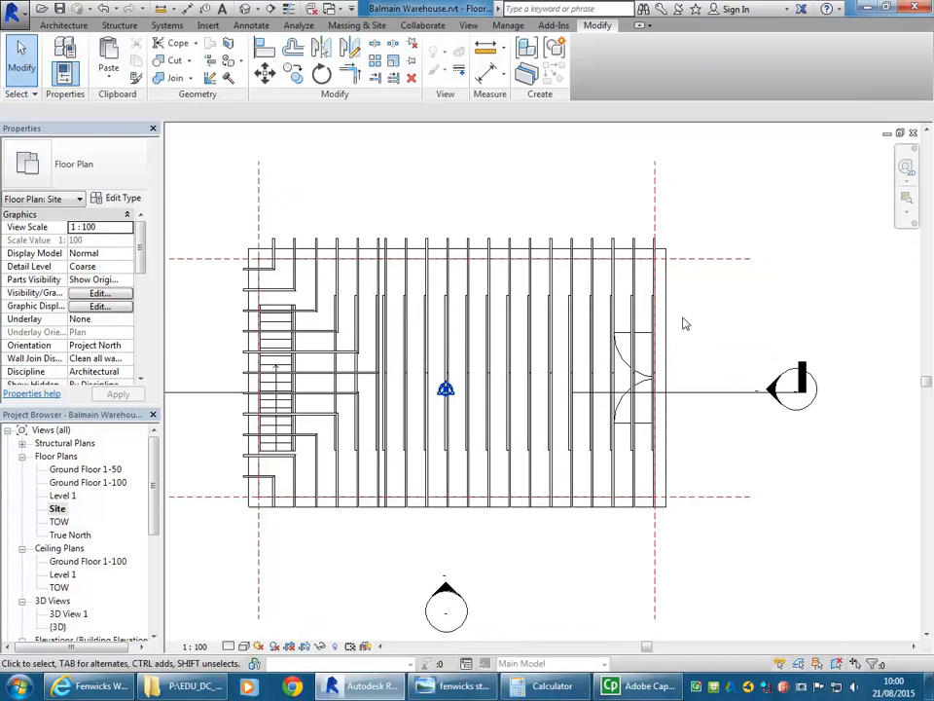
left_click(705, 261)
middle_click_drag(403, 339, 531, 351)
scroll(375, 379, "up", 4)
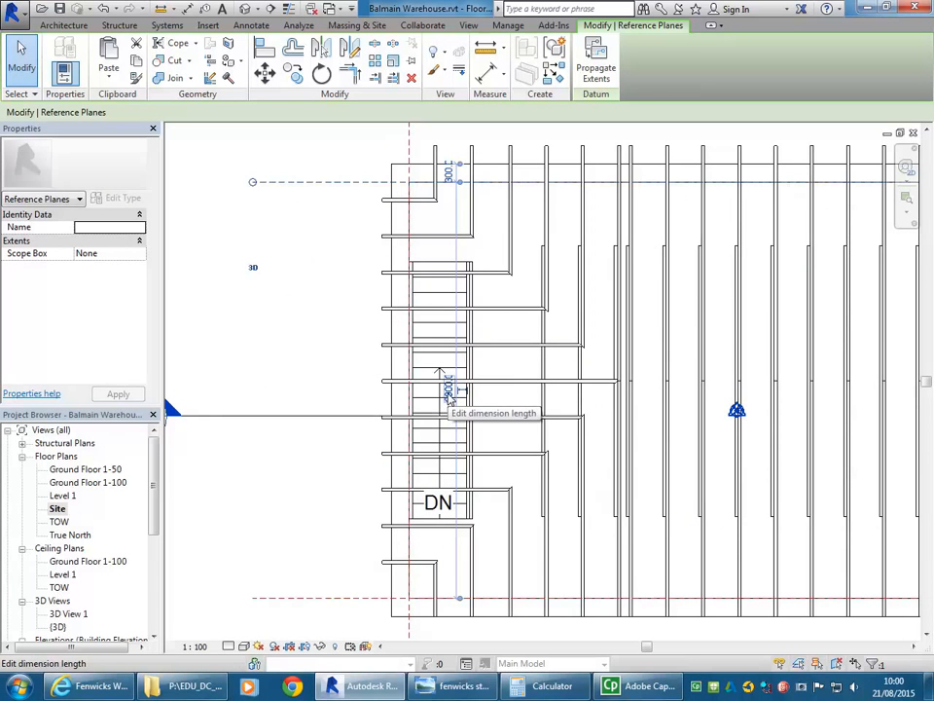
left_click(446, 392)
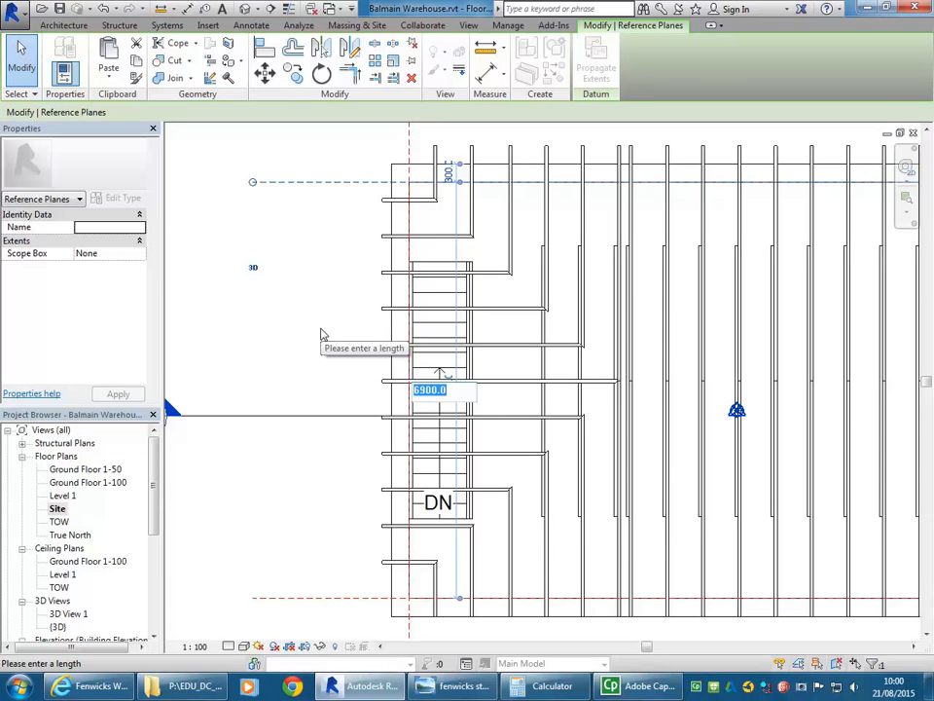
type("7200")
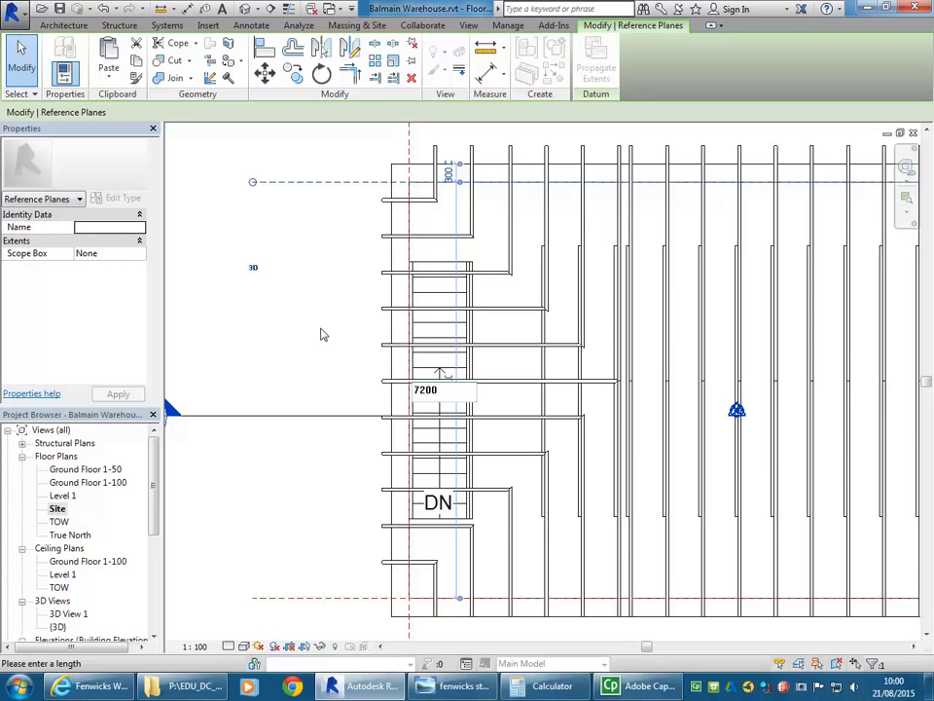
key("Return")
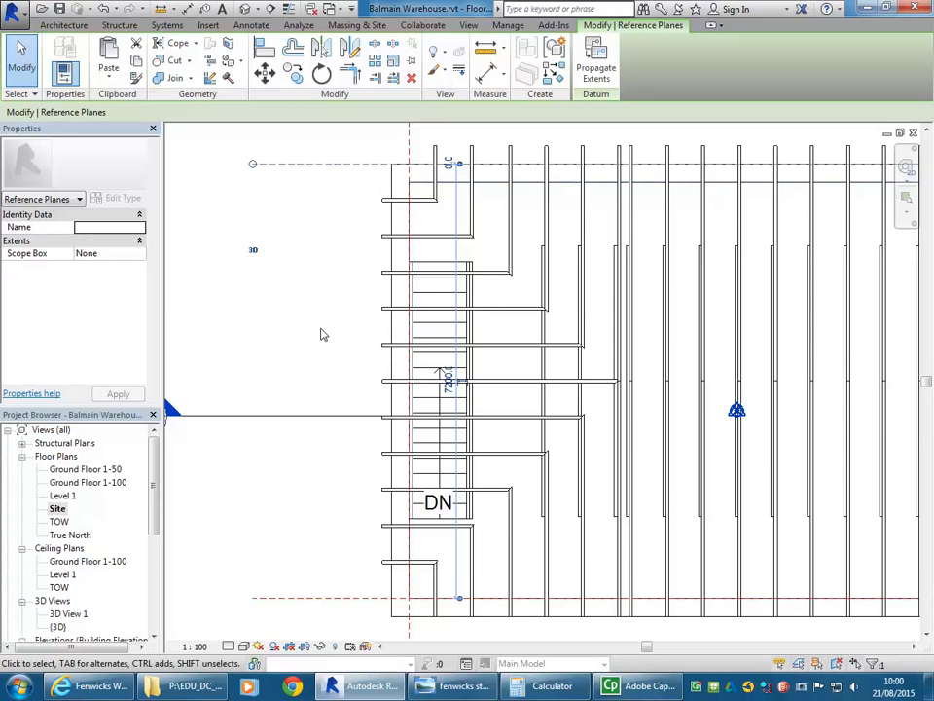
scroll(321, 333, "down", 3)
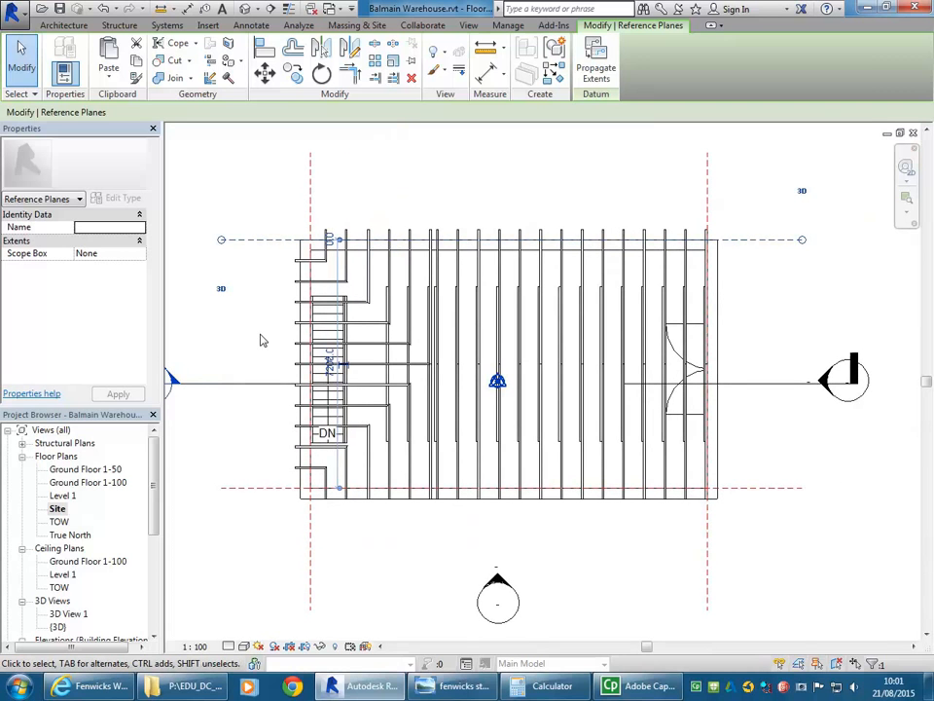
- Check the north reference plane against the wall, and undo its last distance change
left_click(260, 293)
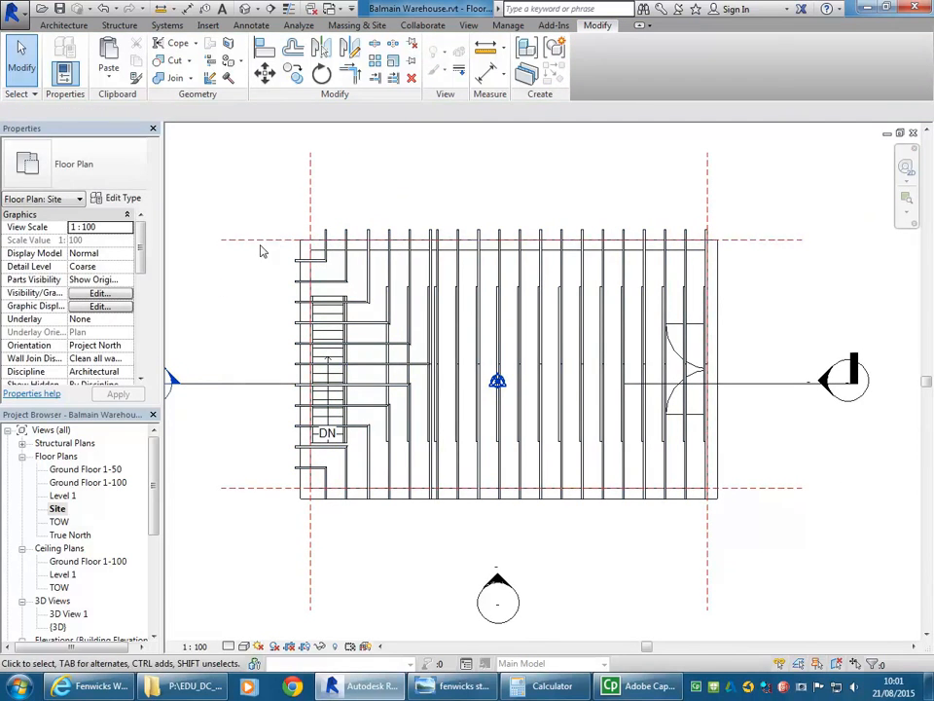
scroll(262, 209, "up", 2)
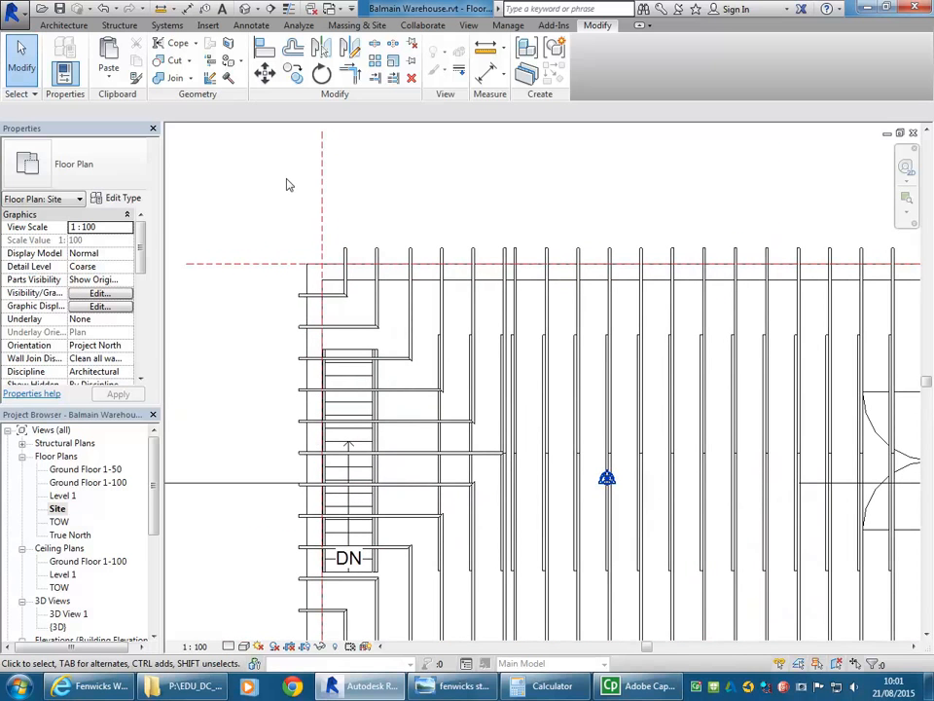
left_click(258, 266)
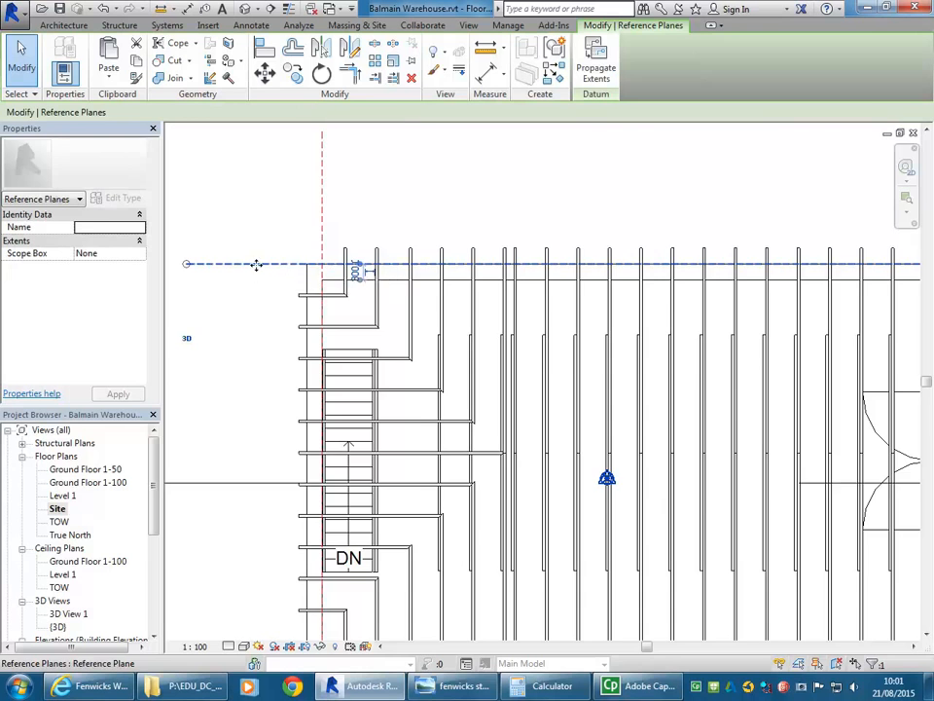
scroll(268, 258, "down", 3)
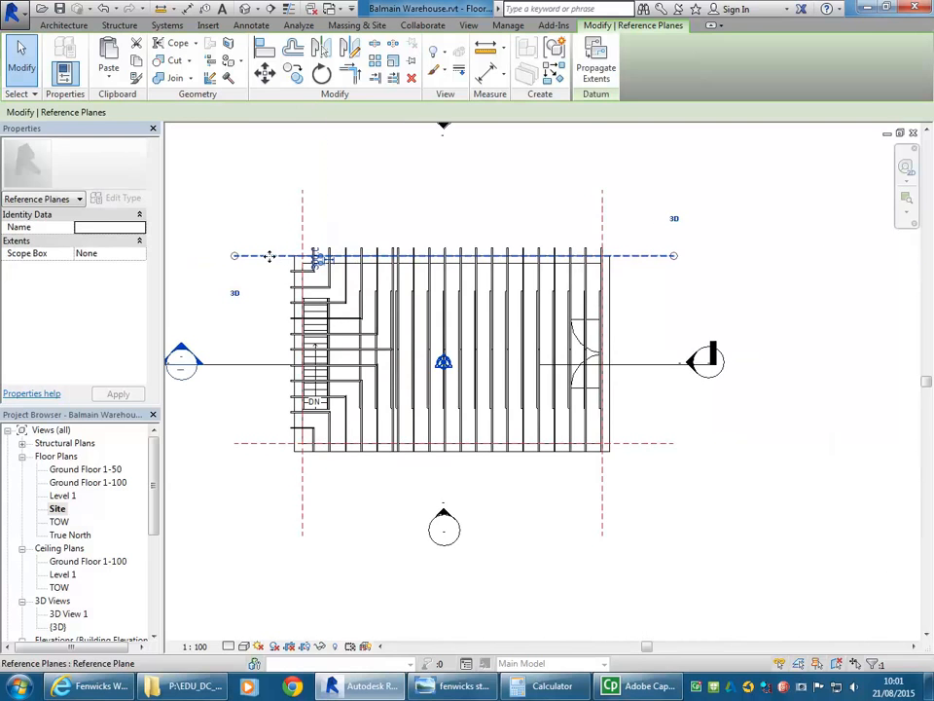
left_click(105, 9)
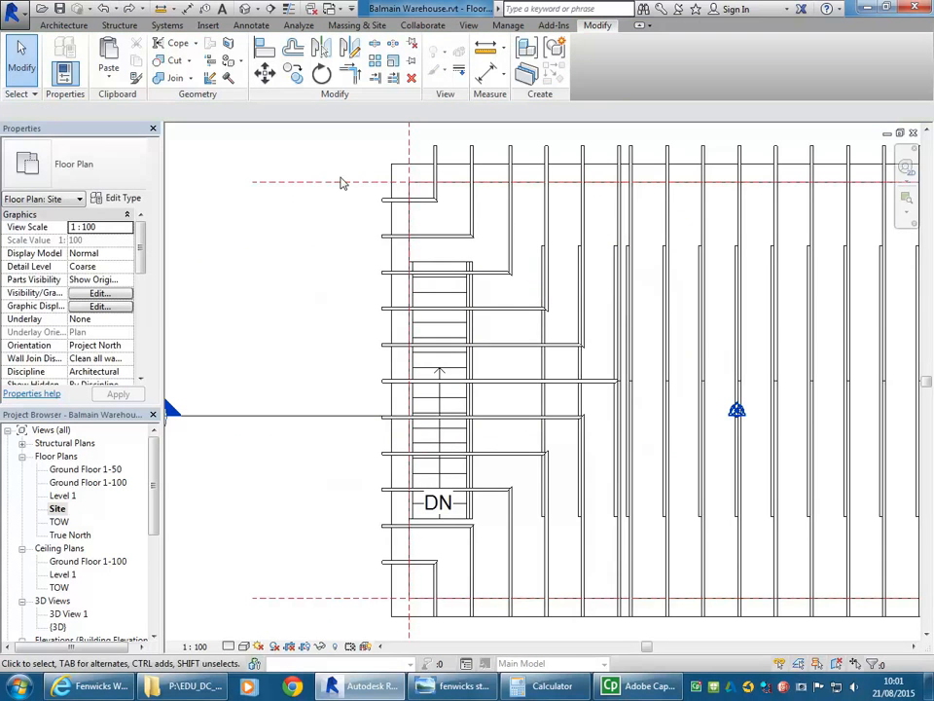
- Set the north reference plane's distance from the south reference plane to 7200 mm
scroll(294, 208, "down", 2)
left_click(290, 197)
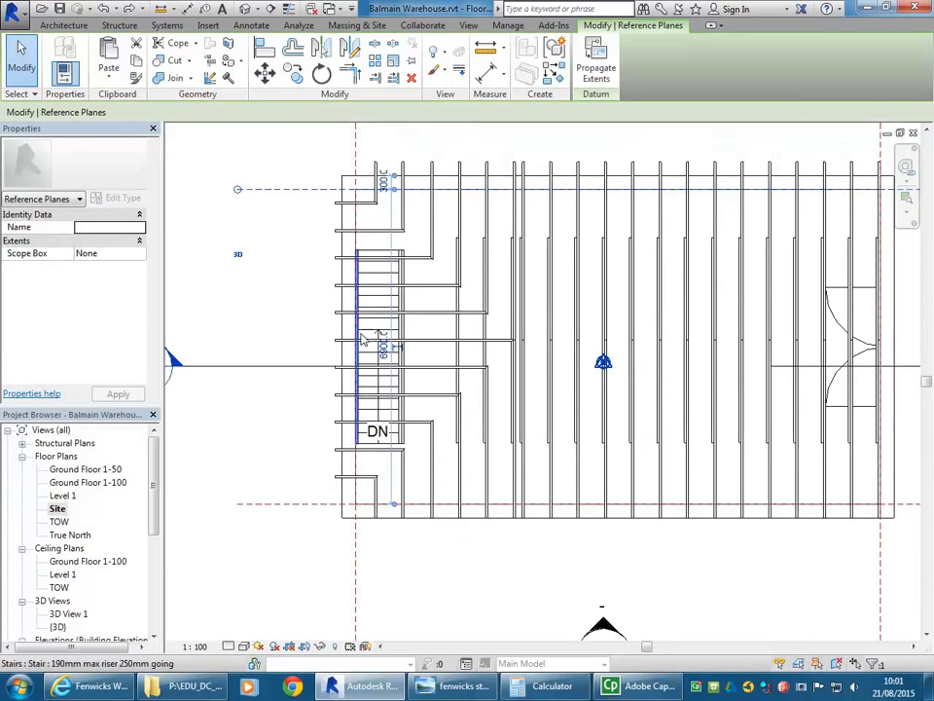
middle_click_drag(384, 352, 322, 352)
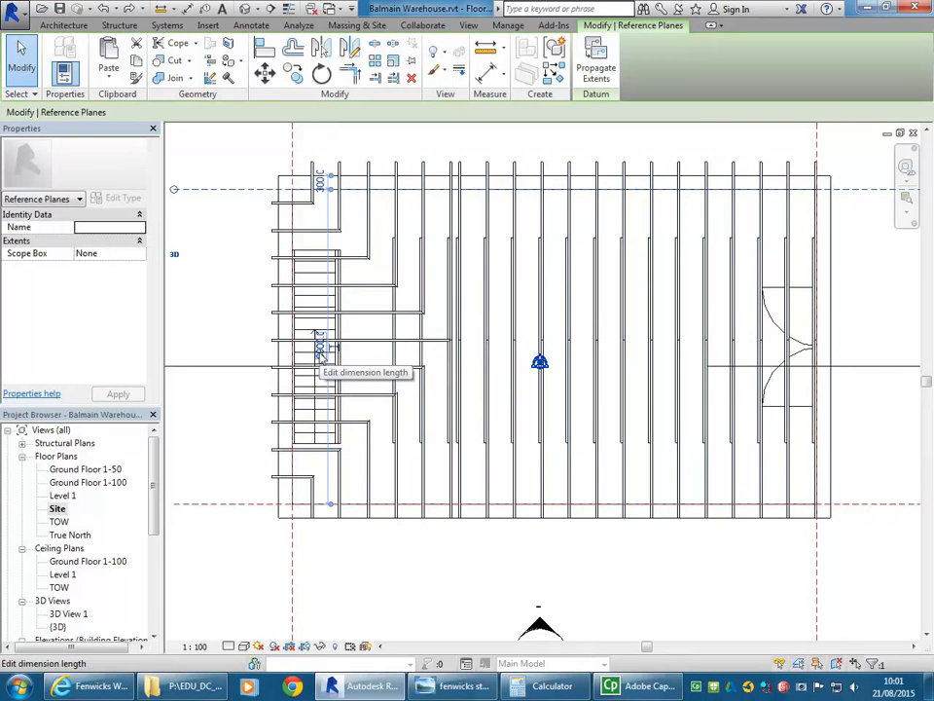
left_click(318, 347)
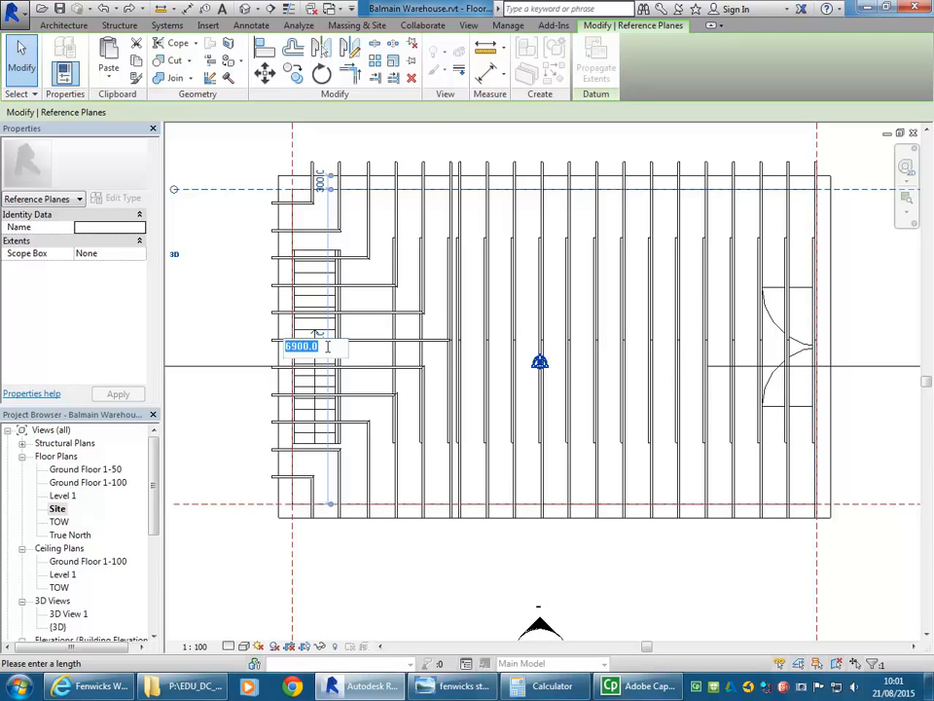
type("7200")
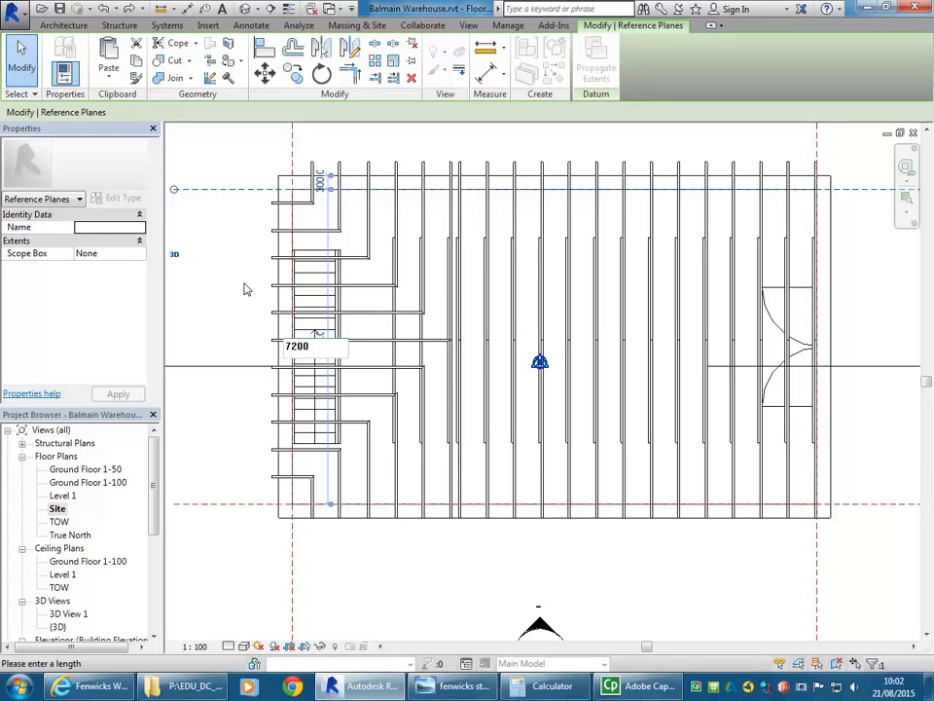
key("Return")
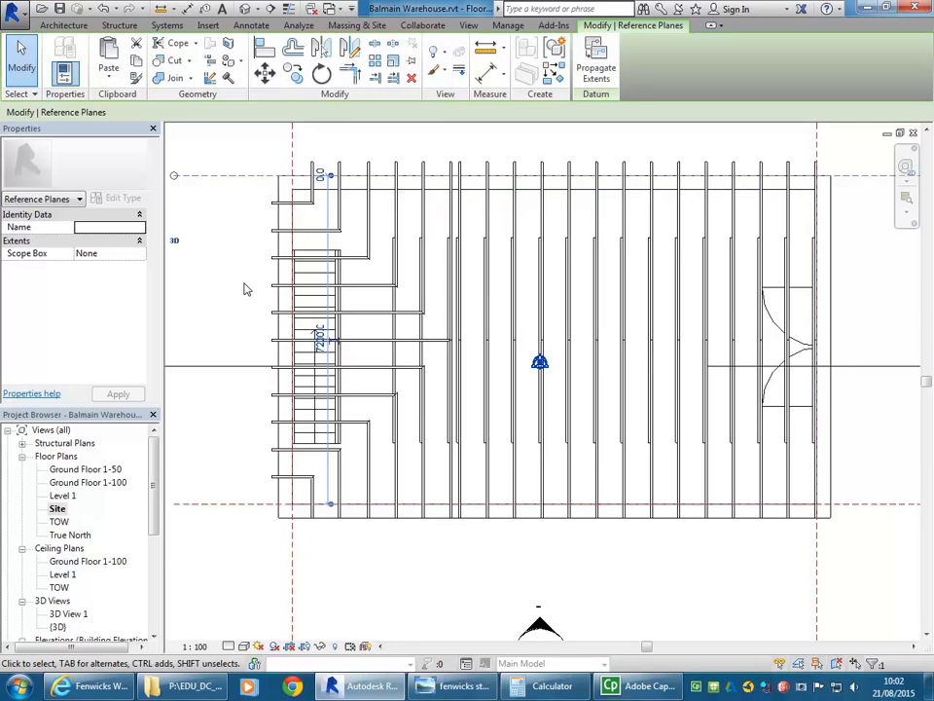
left_click(227, 261)
- Try aligning the north wall's inner face to the north reference plane, and undo the alignment
scroll(244, 265, "down", 1)
middle_click_drag(244, 265, 251, 314)
scroll(256, 215, "up", 4)
middle_click_drag(258, 220, 261, 226)
scroll(251, 226, "up", 2)
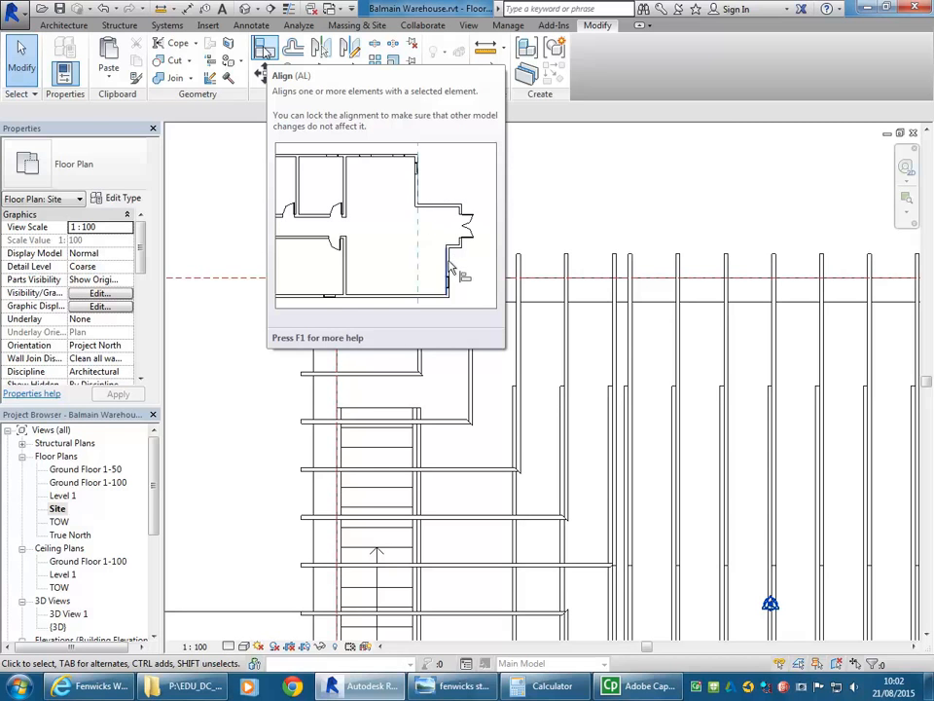
left_click(265, 48)
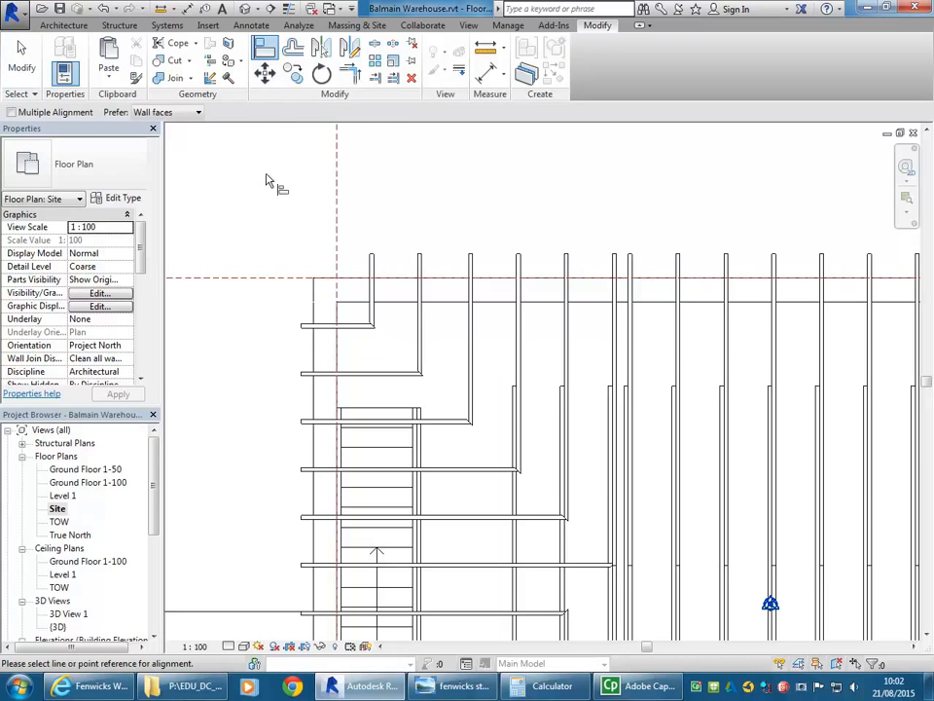
left_click(243, 282)
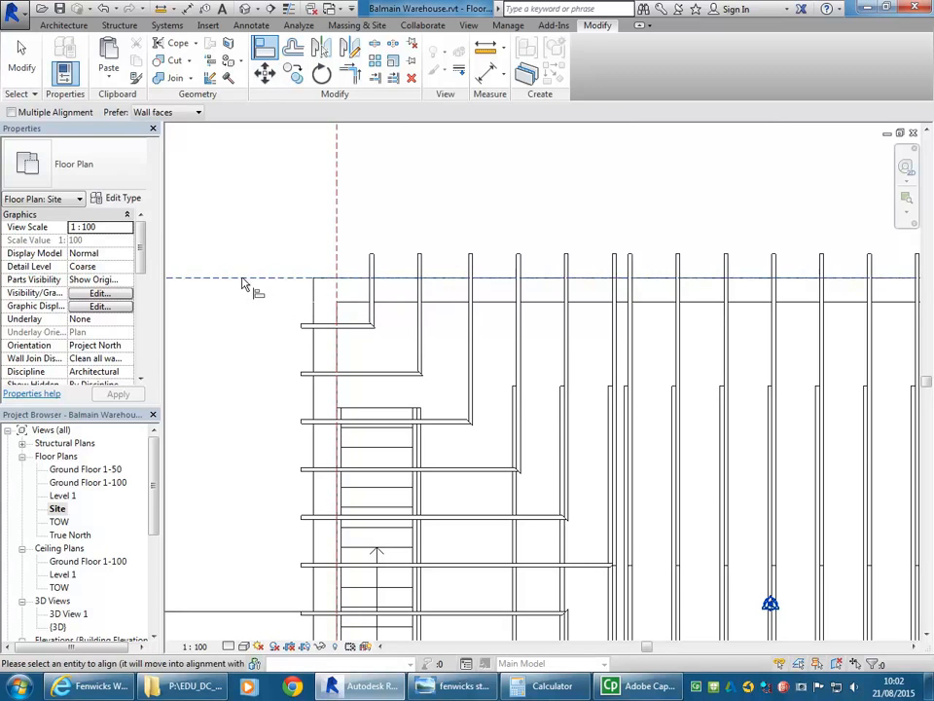
left_click(396, 310)
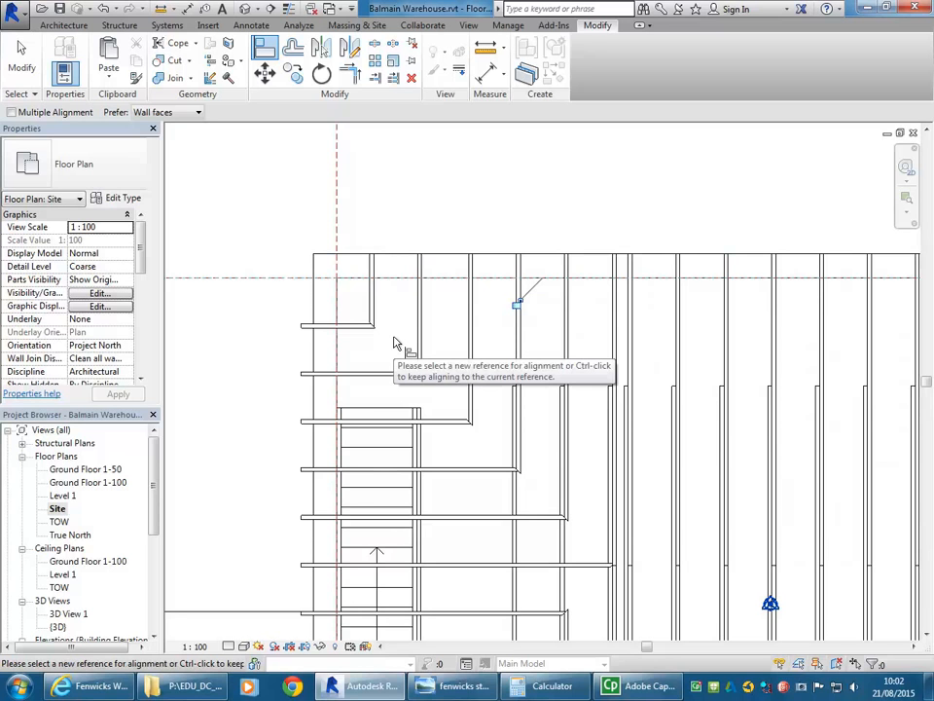
key("ctrl+z")
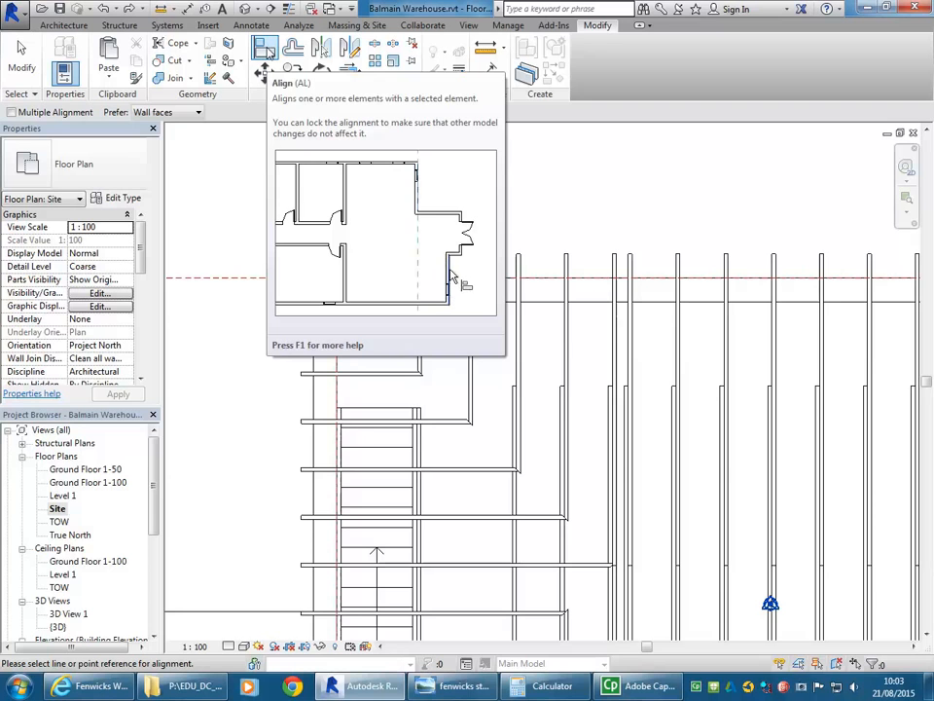
- Align the inner face of the north wall to the north reference plane, and end the Align command
left_click(270, 51)
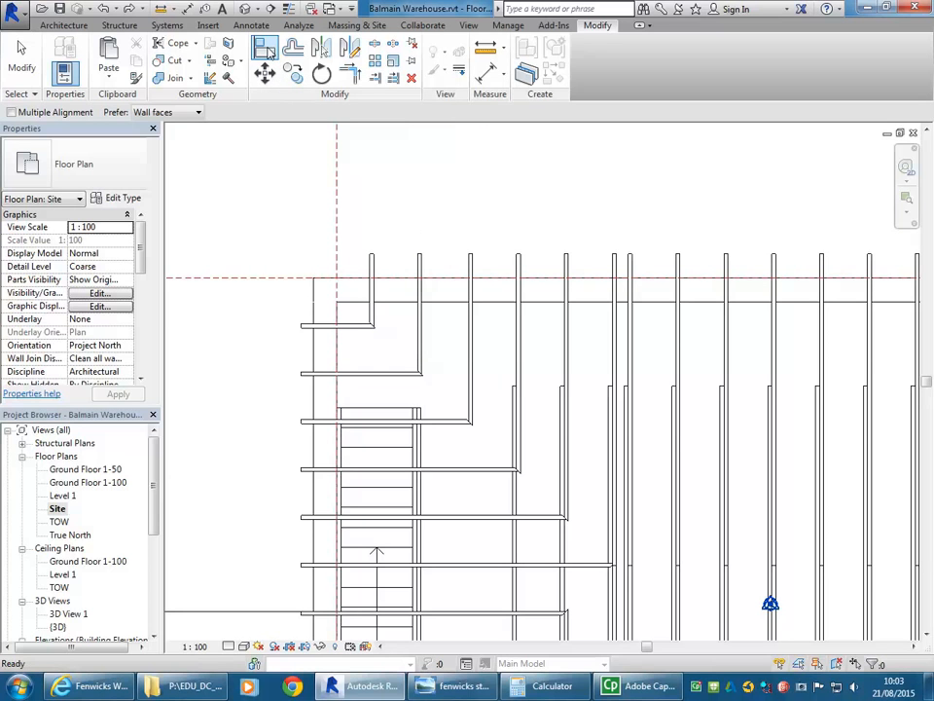
left_click(234, 280)
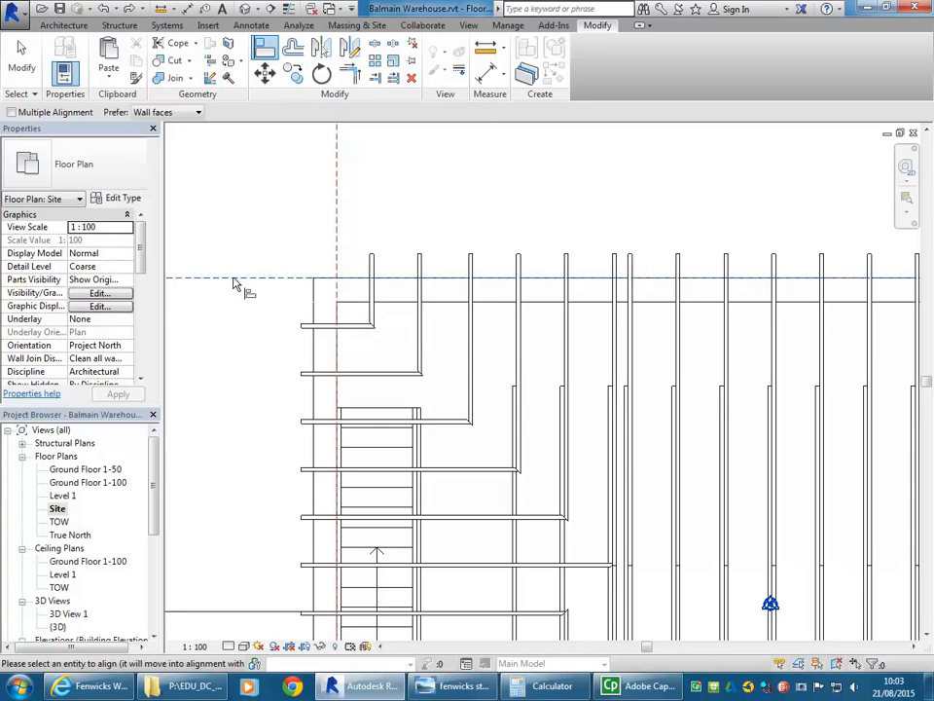
left_click(393, 308)
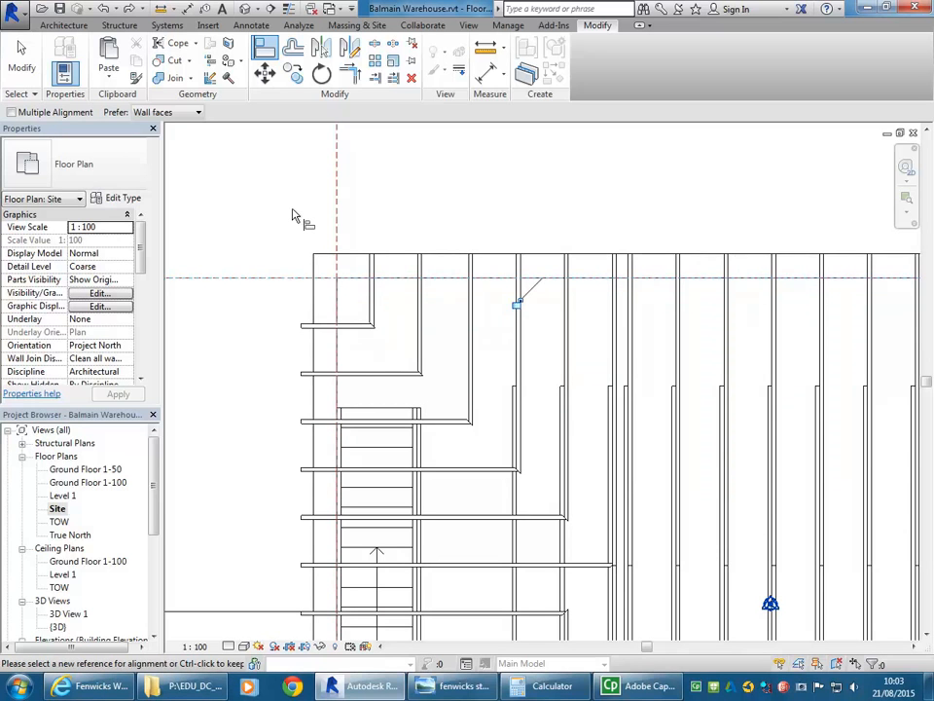
scroll(292, 207, "down", 5)
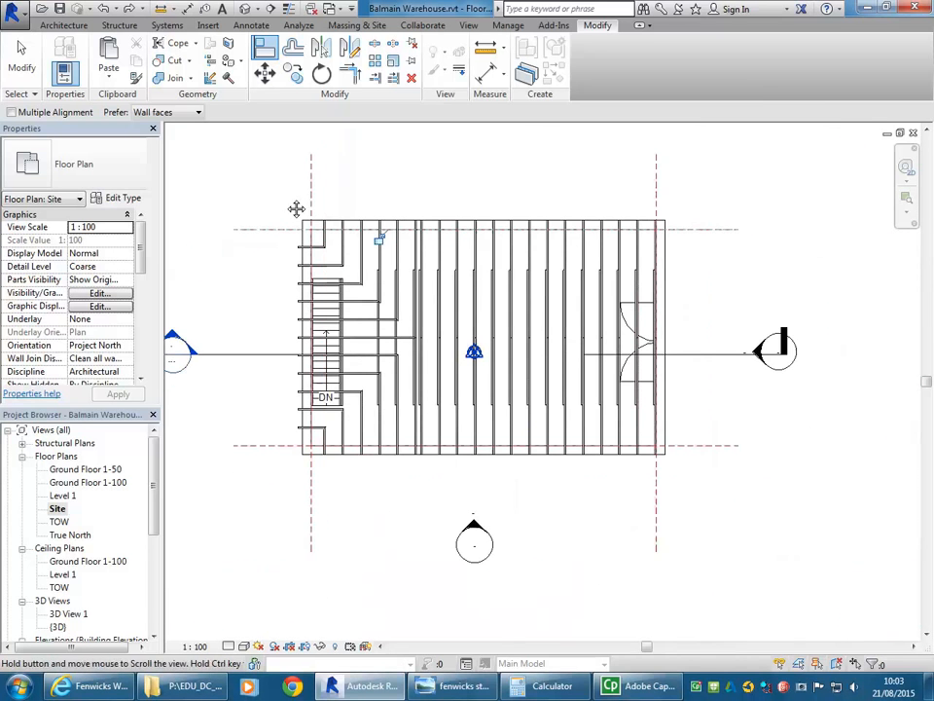
middle_click_drag(291, 207, 297, 209)
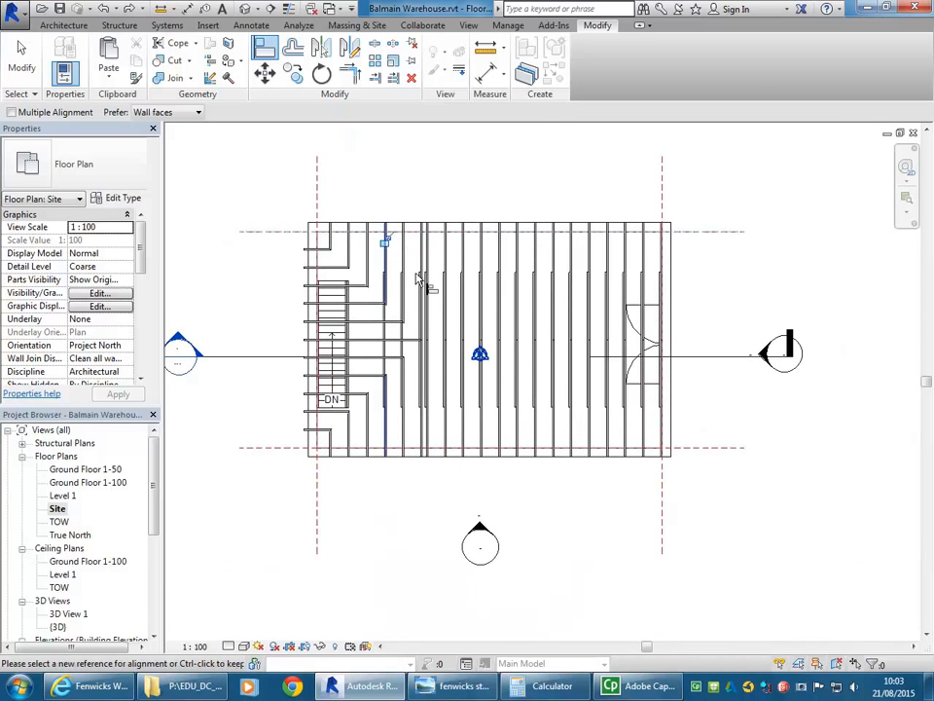
scroll(259, 210, "up", 3)
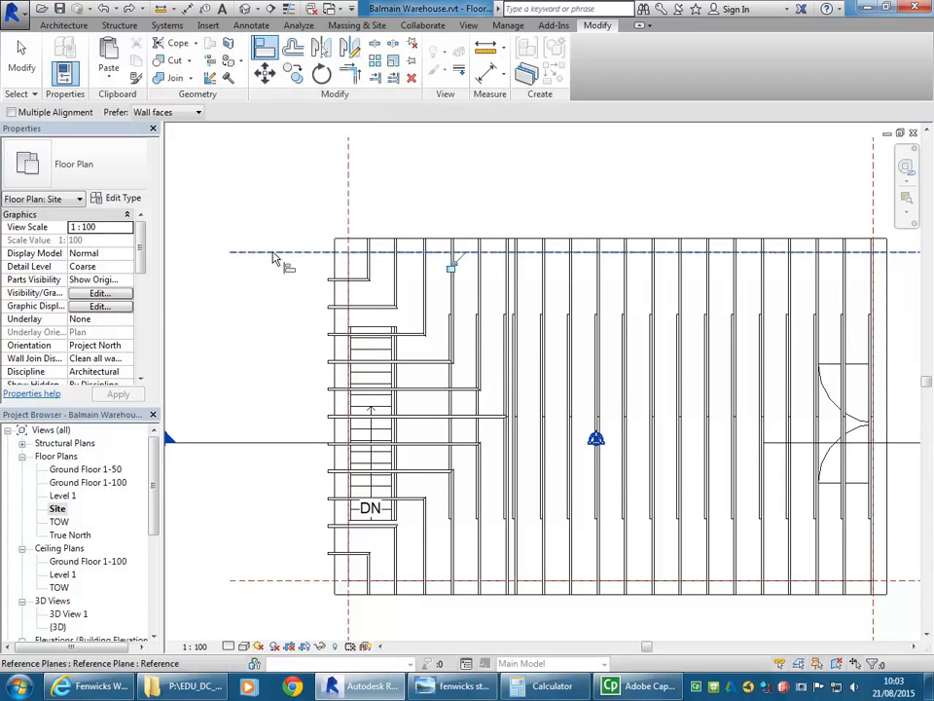
left_click(276, 257)
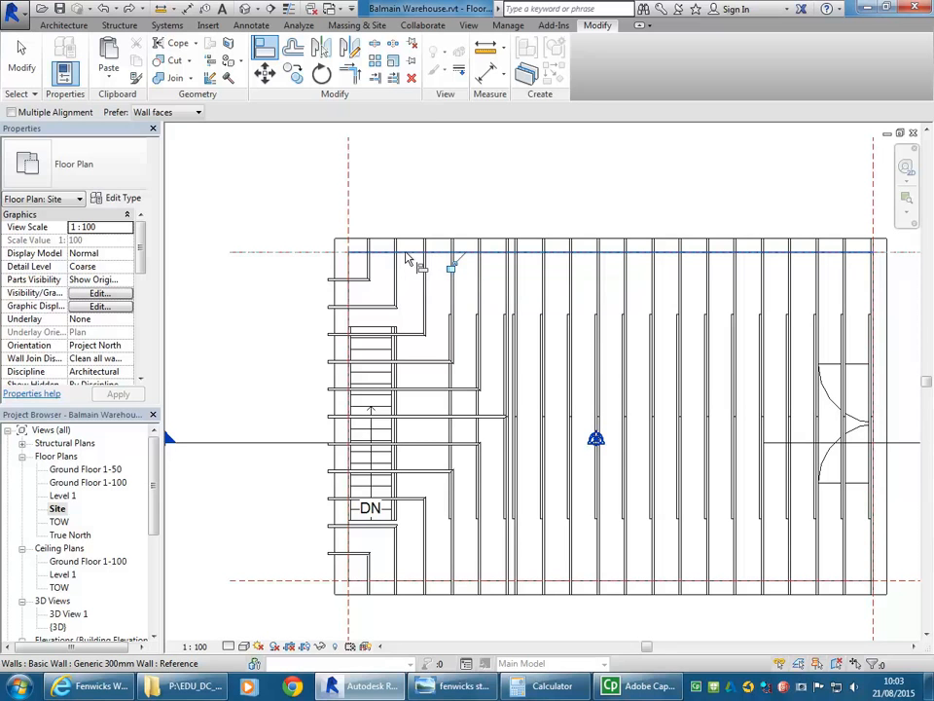
right_click(288, 186)
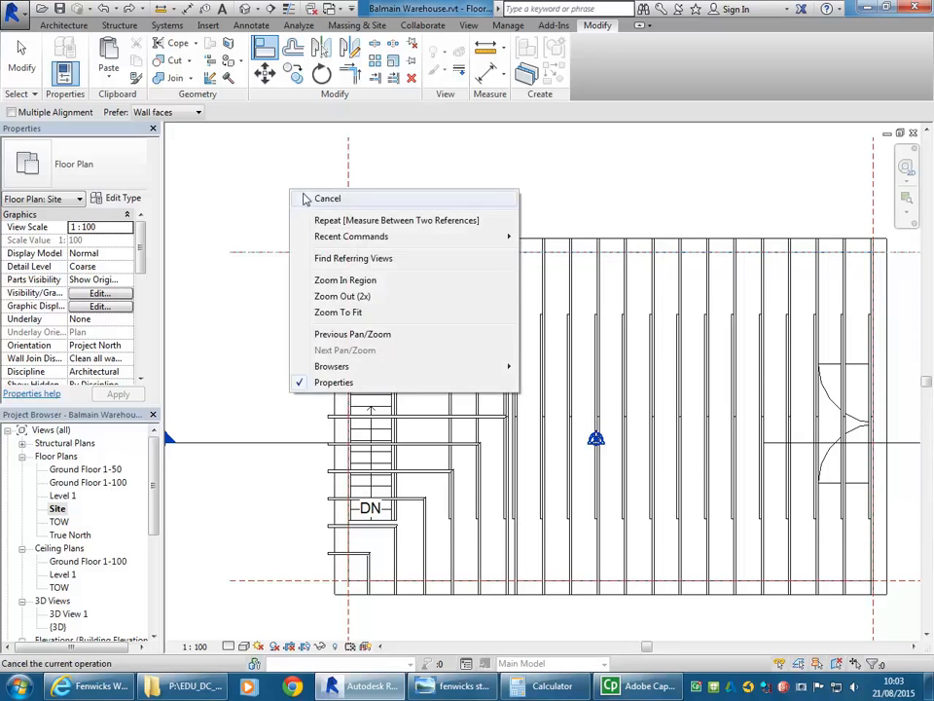
right_click(322, 202)
left_click(327, 211)
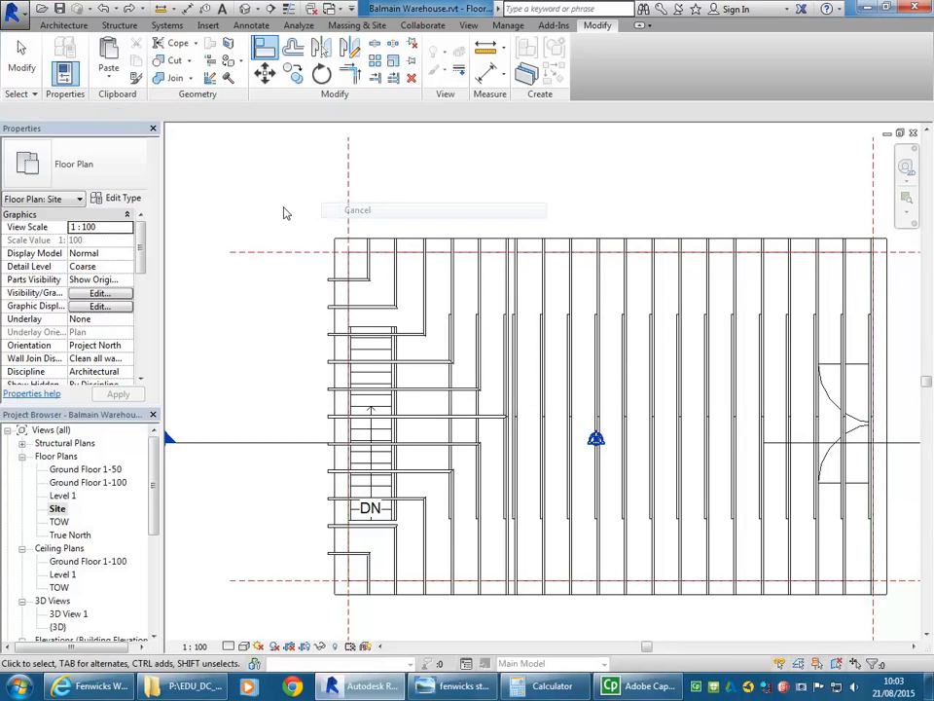
- Set the distance of the west reference plane beside the staircase from the east reference plane to 11650 mm
left_click(330, 213)
scroll(399, 200, "down", 3)
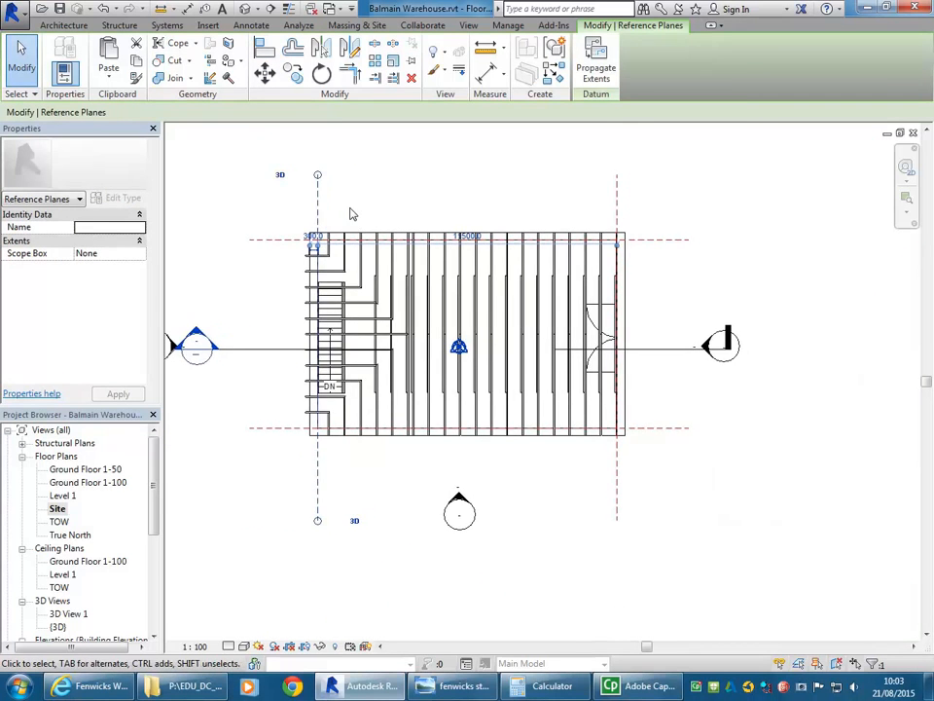
scroll(412, 207, "up", 2)
left_click(495, 252)
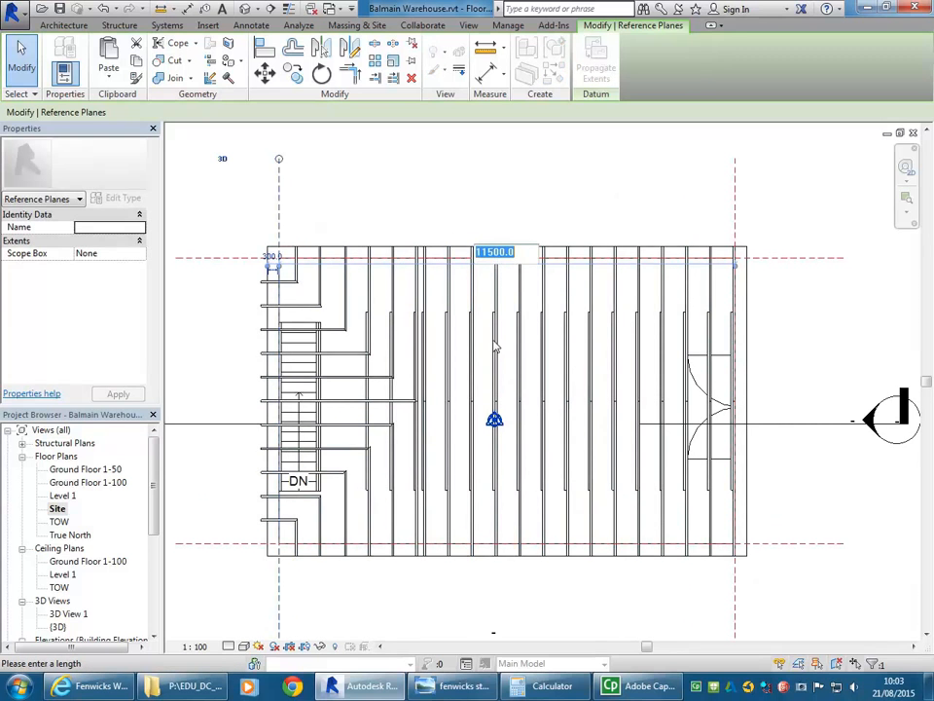
left_click_drag(487, 253, 527, 251)
type("65")
key("Return")
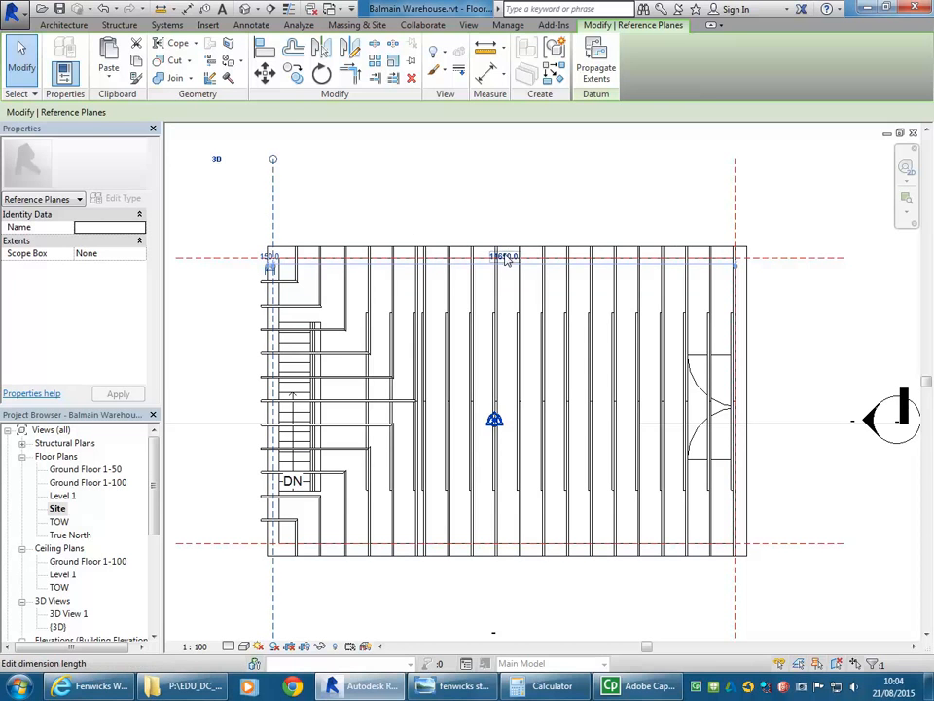
left_click(505, 258)
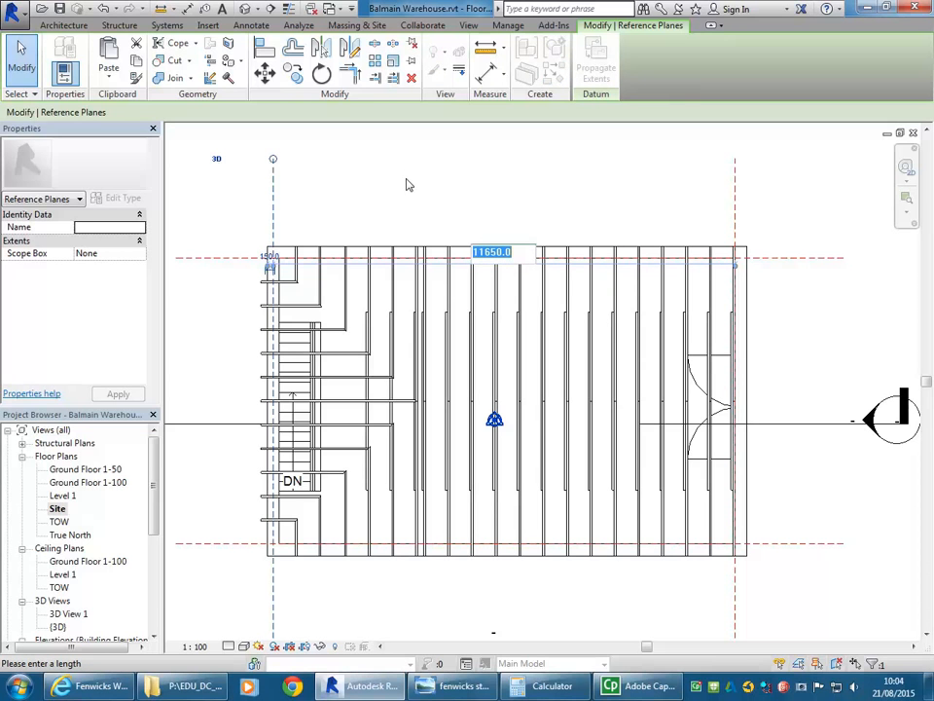
key("Escape")
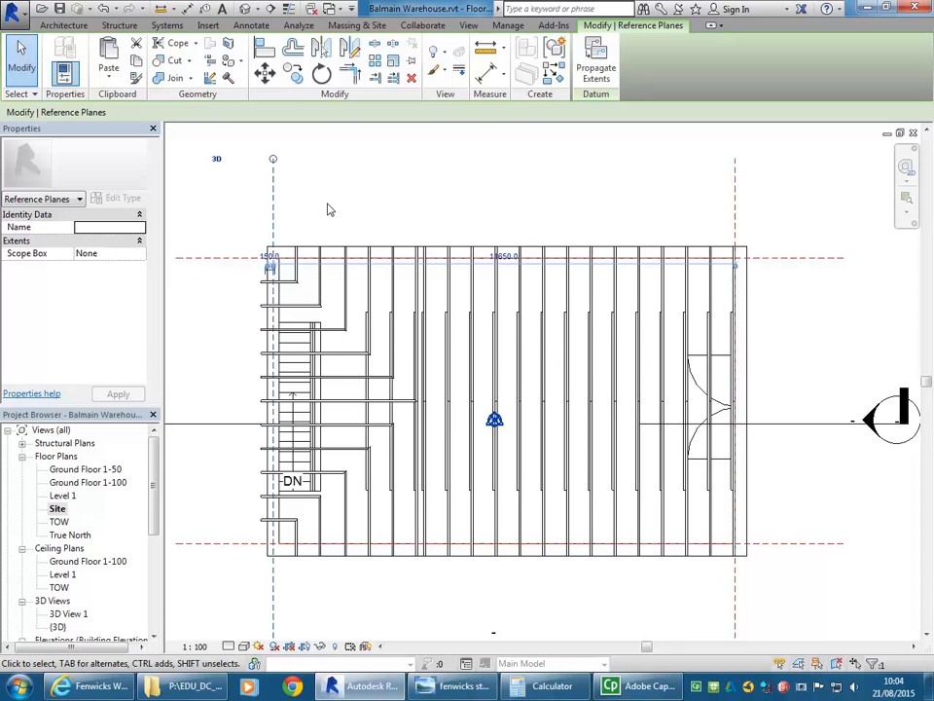
key("Escape")
- Align the inner face of the west wall to the west reference plane, and end the Align command
scroll(208, 278, "up", 4)
scroll(270, 279, "up", 1)
middle_click_drag(269, 280, 322, 287)
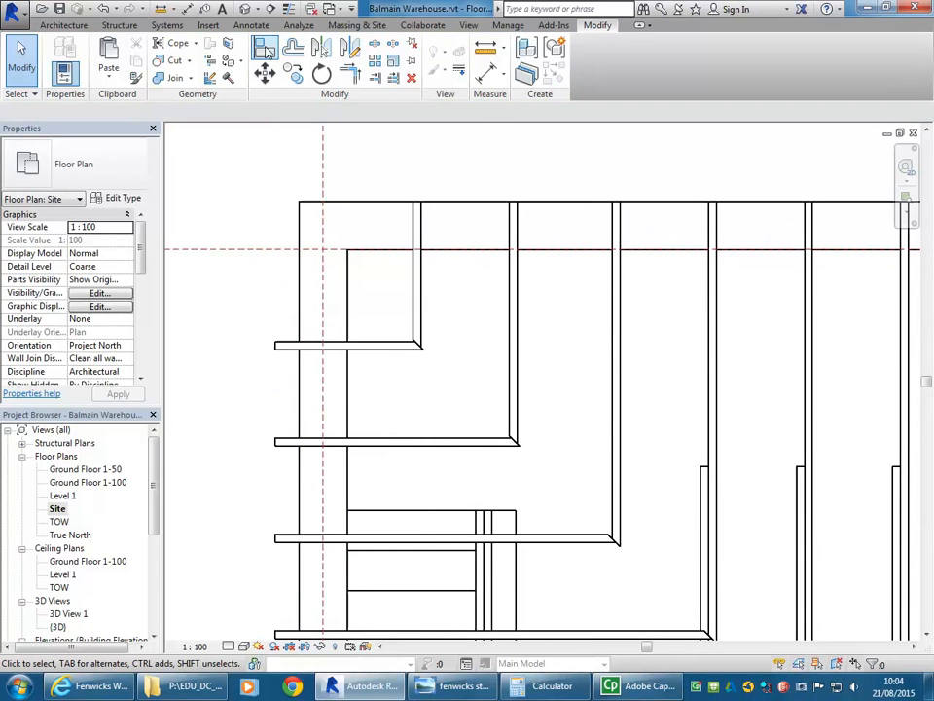
scroll(356, 275, "down", 2)
middle_click_drag(361, 283, 330, 296)
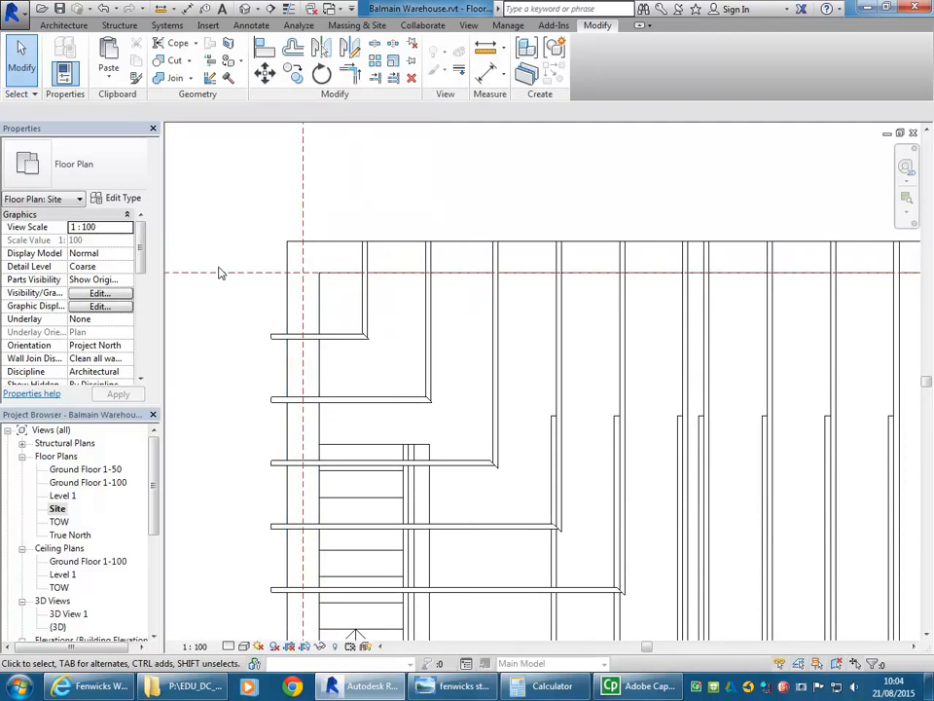
scroll(267, 286, "up", 2)
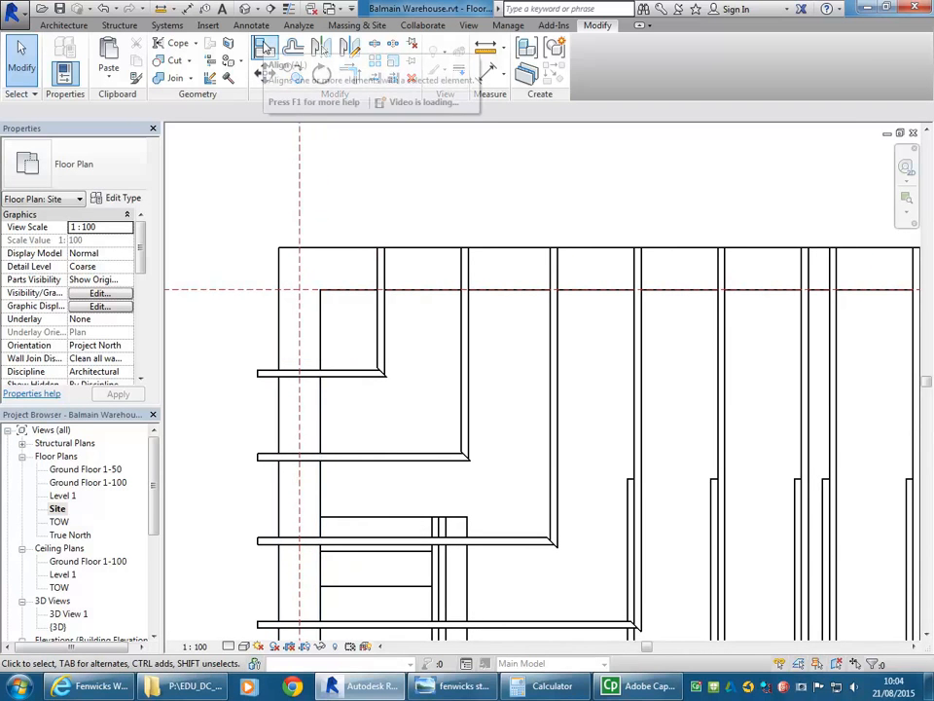
left_click(264, 48)
left_click(299, 200)
left_click(321, 343)
right_click(348, 179)
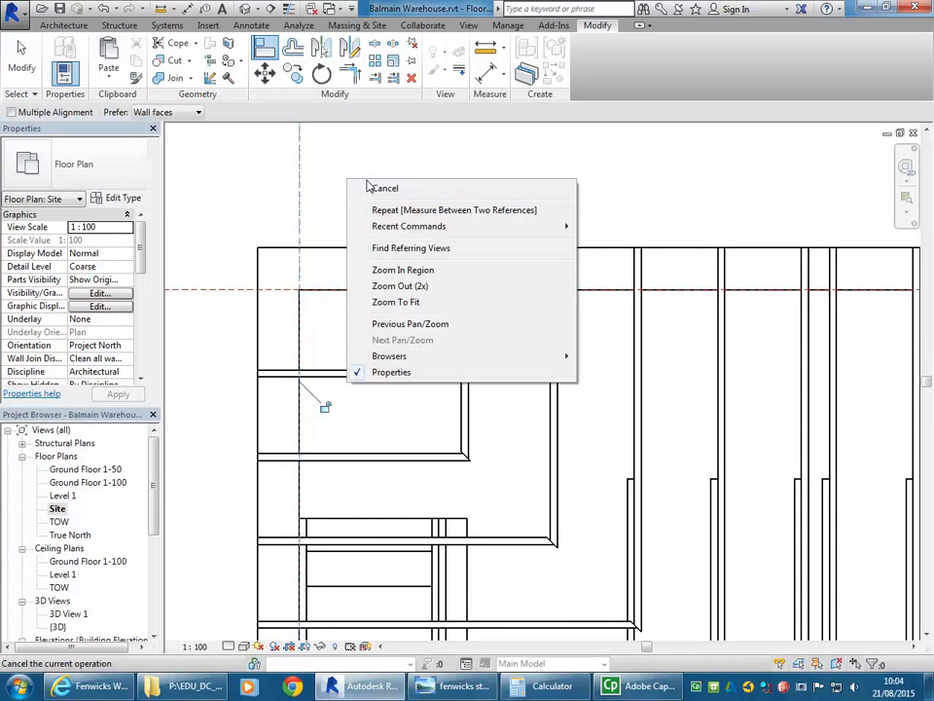
right_click(391, 189)
left_click(433, 202)
scroll(375, 236, "down", 3)
middle_click_drag(374, 236, 313, 213)
scroll(333, 211, "down", 2)
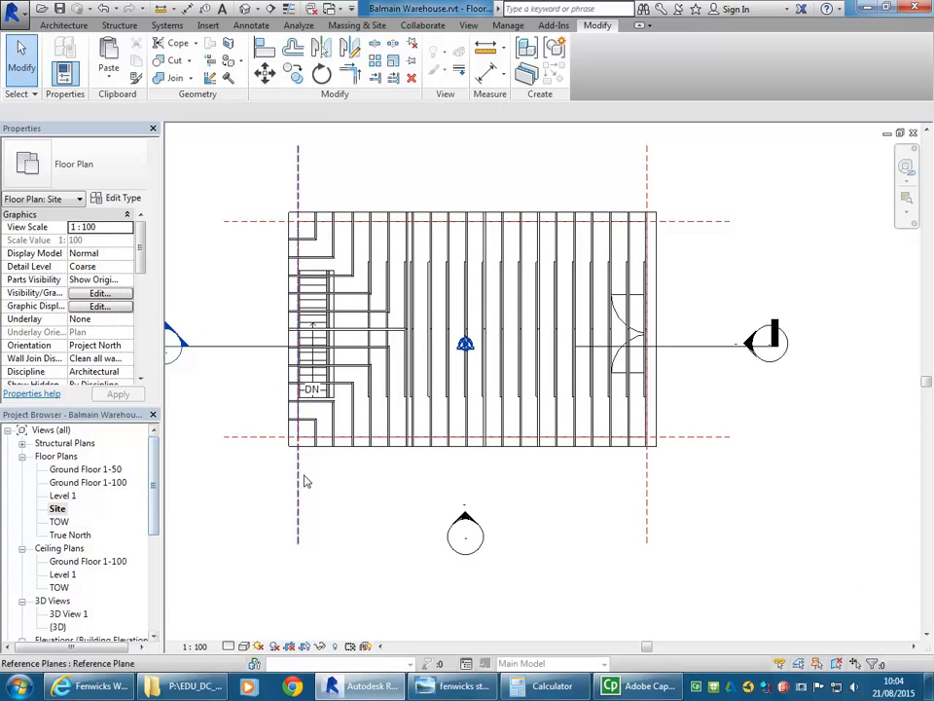
scroll(309, 479, "up", 2)
middle_click_drag(308, 479, 310, 491)
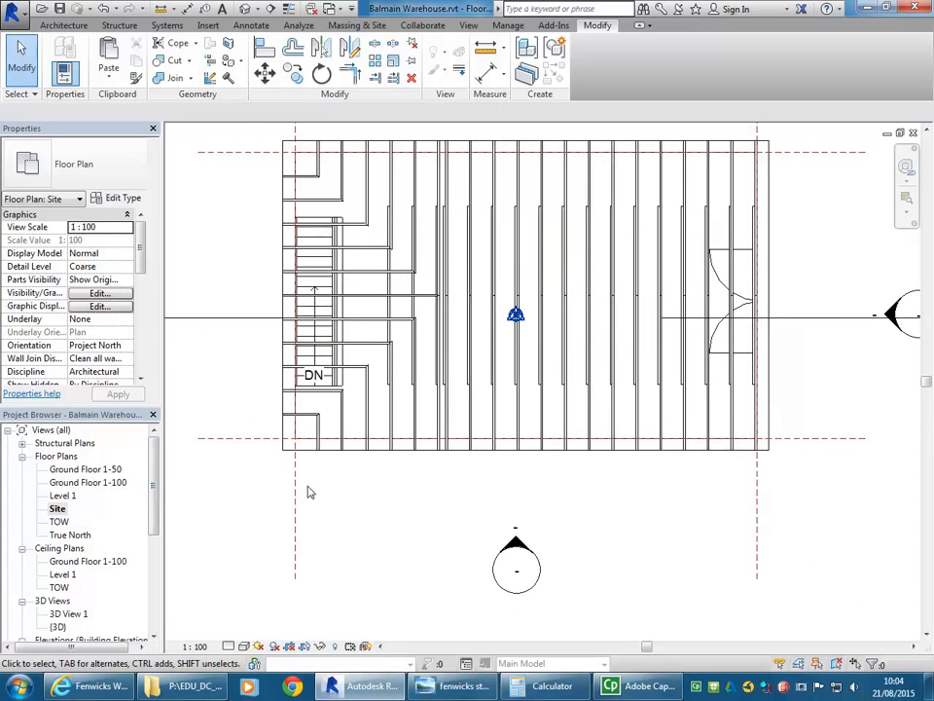
scroll(303, 277, "up", 3)
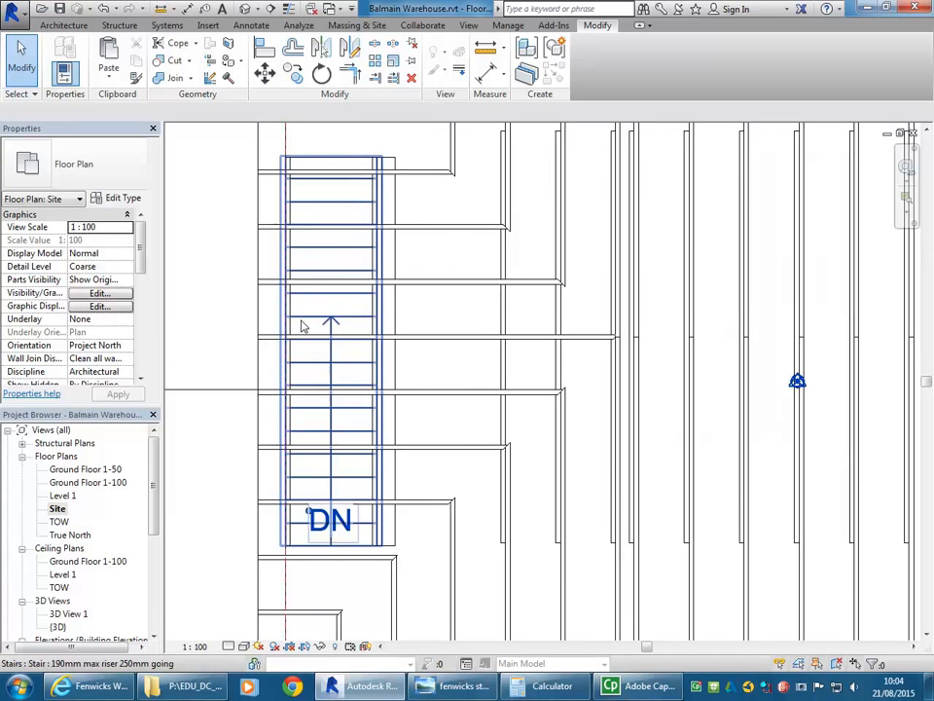
scroll(302, 324, "down", 3)
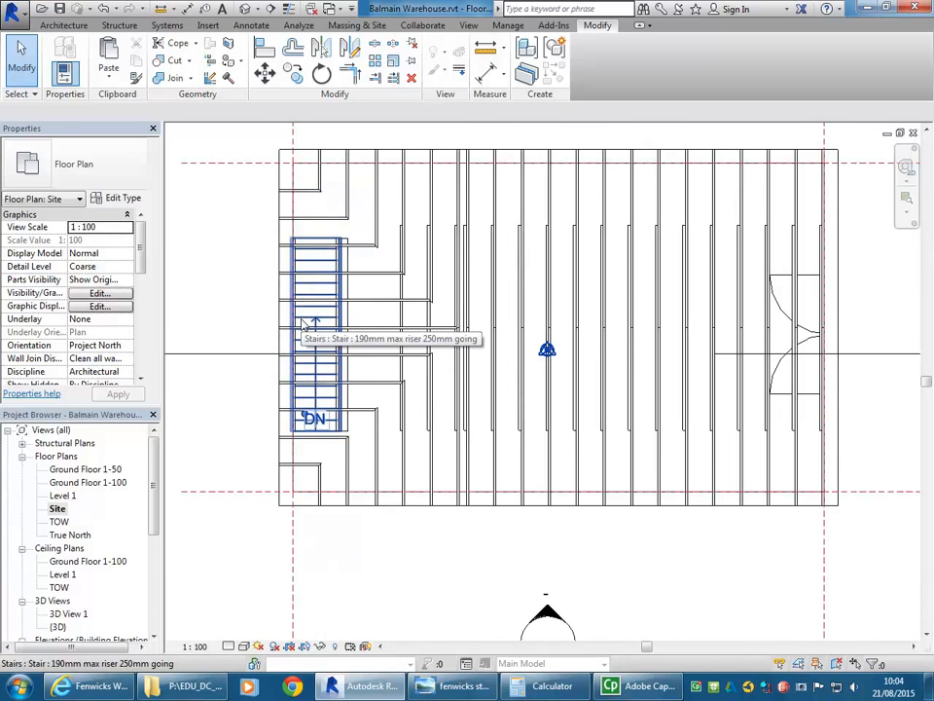
left_click(304, 324)
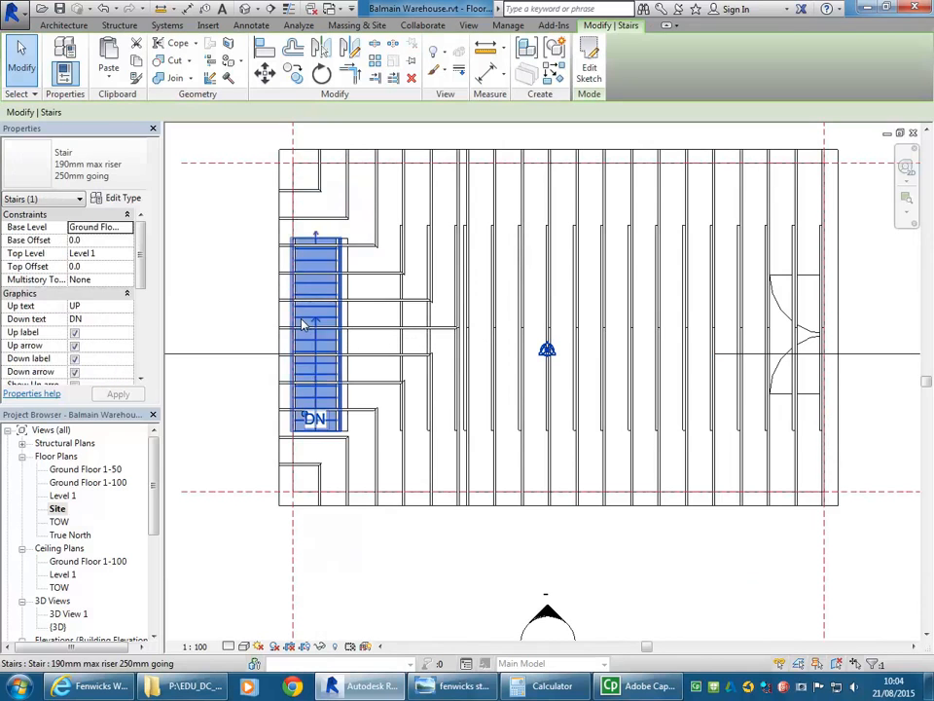
left_click(232, 288)
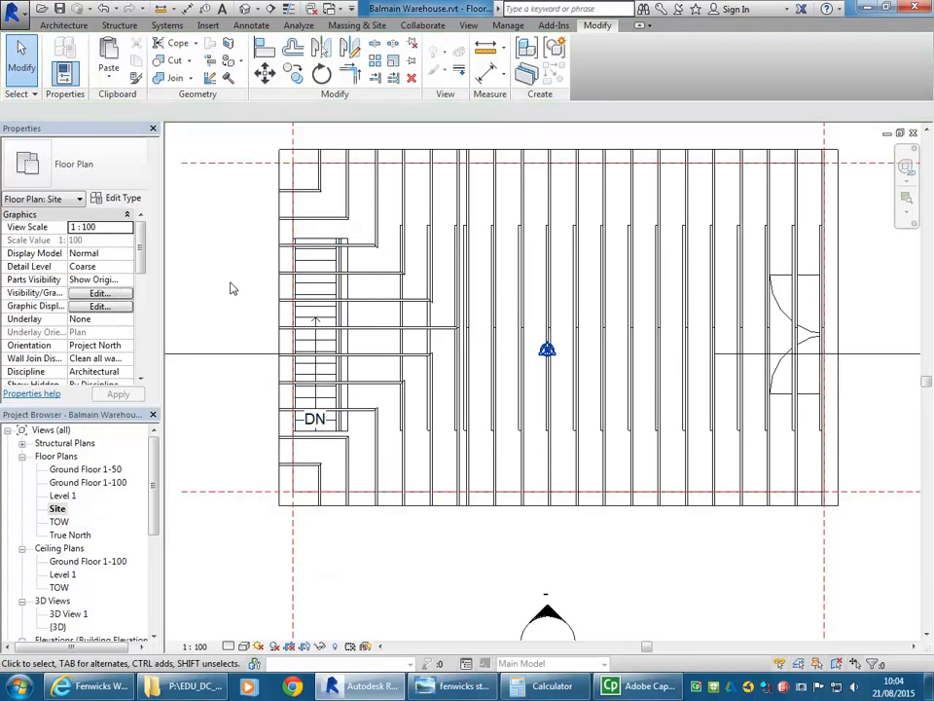
scroll(242, 292, "down", 2)
middle_click_drag(242, 292, 239, 323)
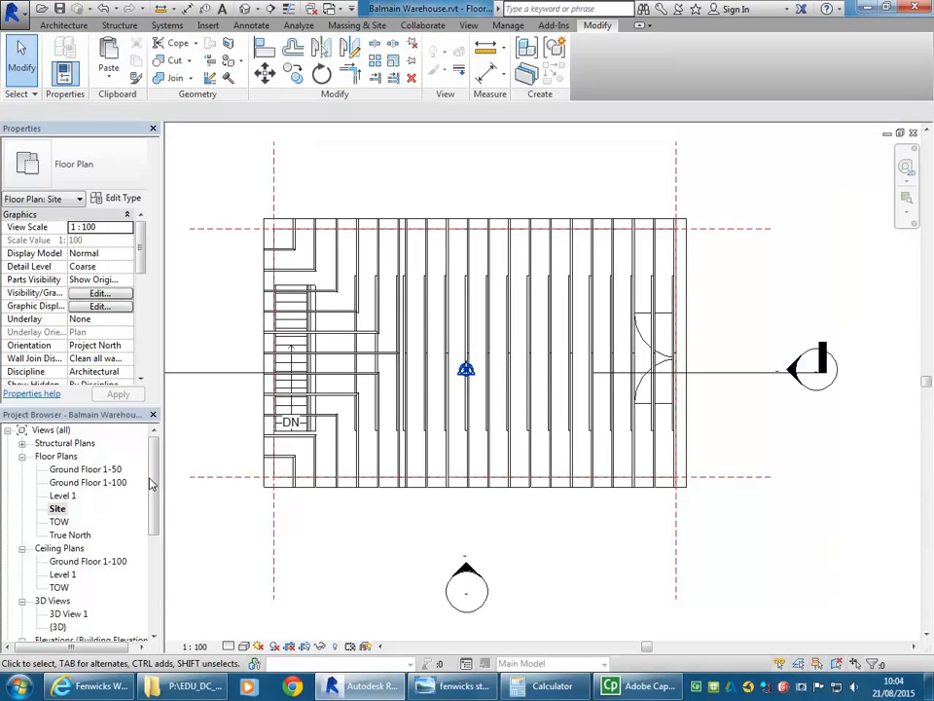
- Open the South elevation to compare the bottom of the truss framing with the TOW level
scroll(136, 501, "down", 3)
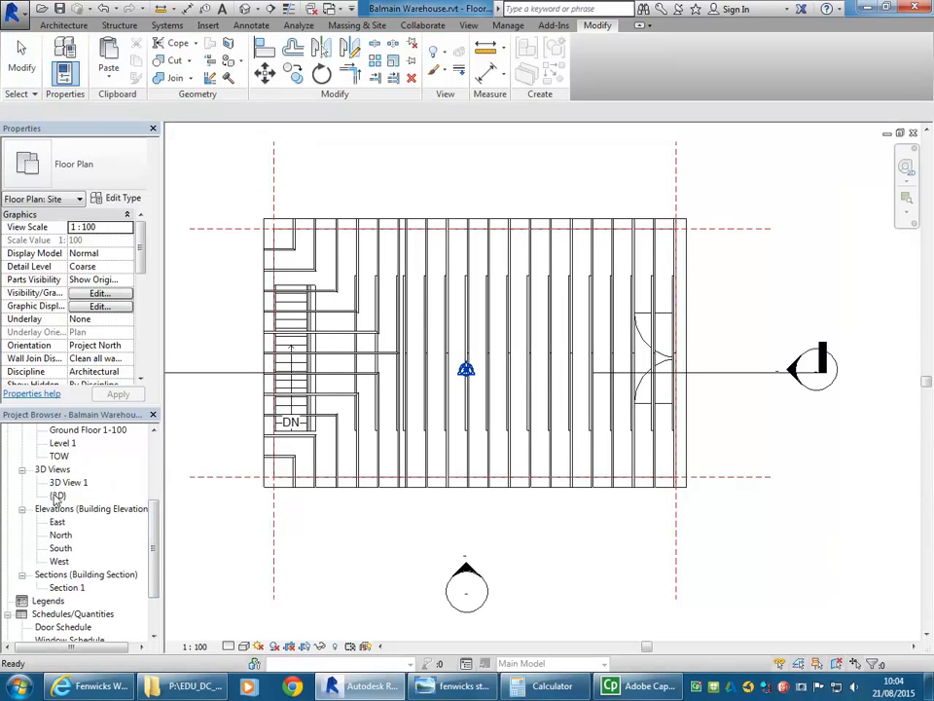
double_click(60, 547)
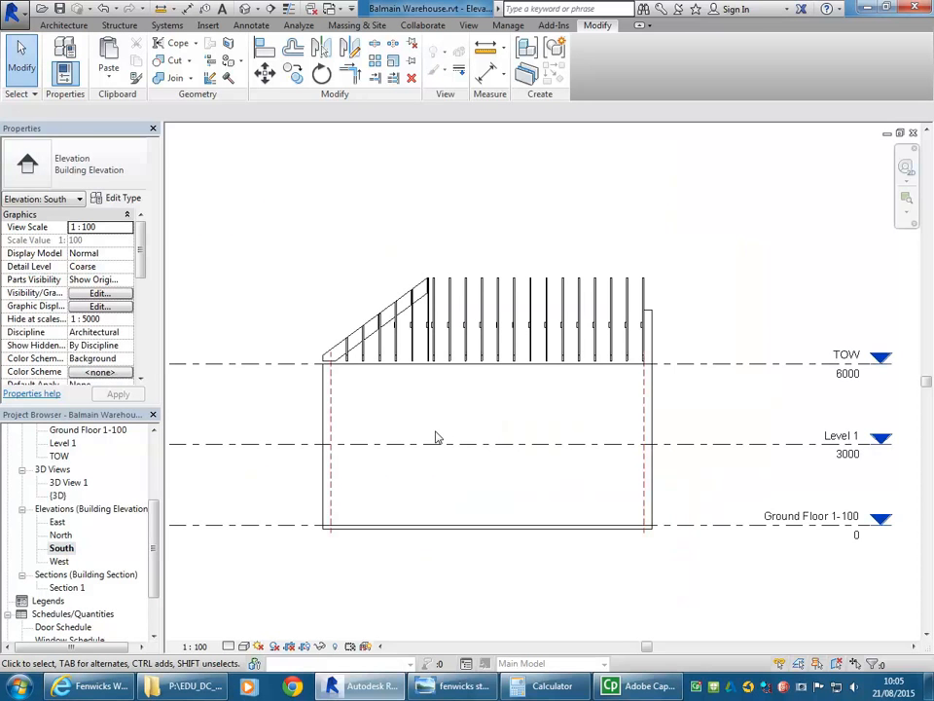
scroll(670, 382, "up", 4)
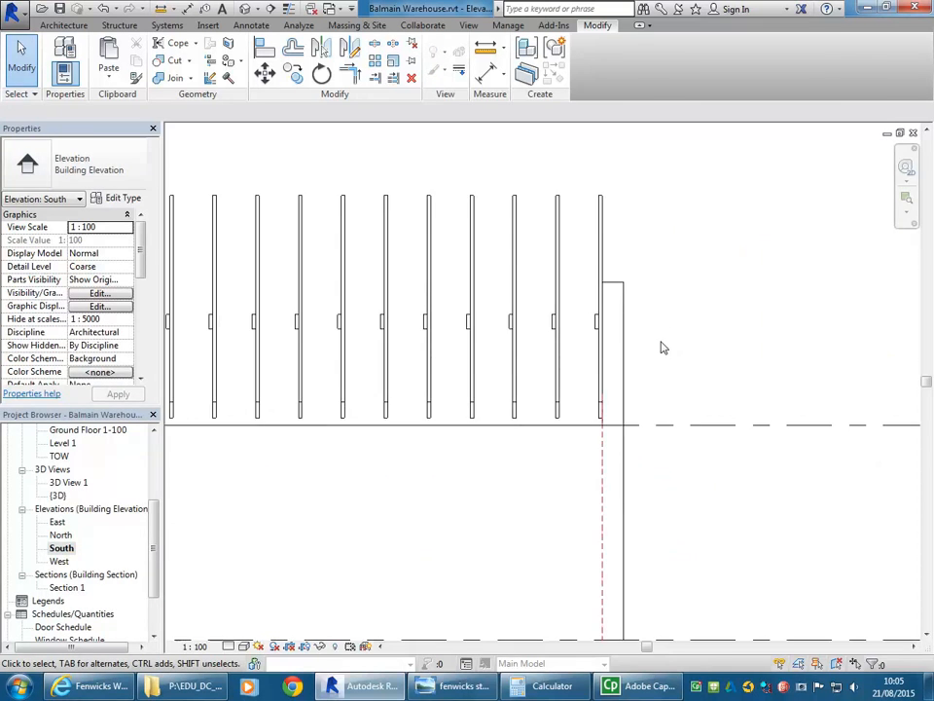
- Move the truss framing straight down 99 mm so the lower corner of its east end meets the wall corner at the TOW level
left_click(585, 434)
middle_click_drag(585, 434, 423, 415)
scroll(415, 392, "up", 5)
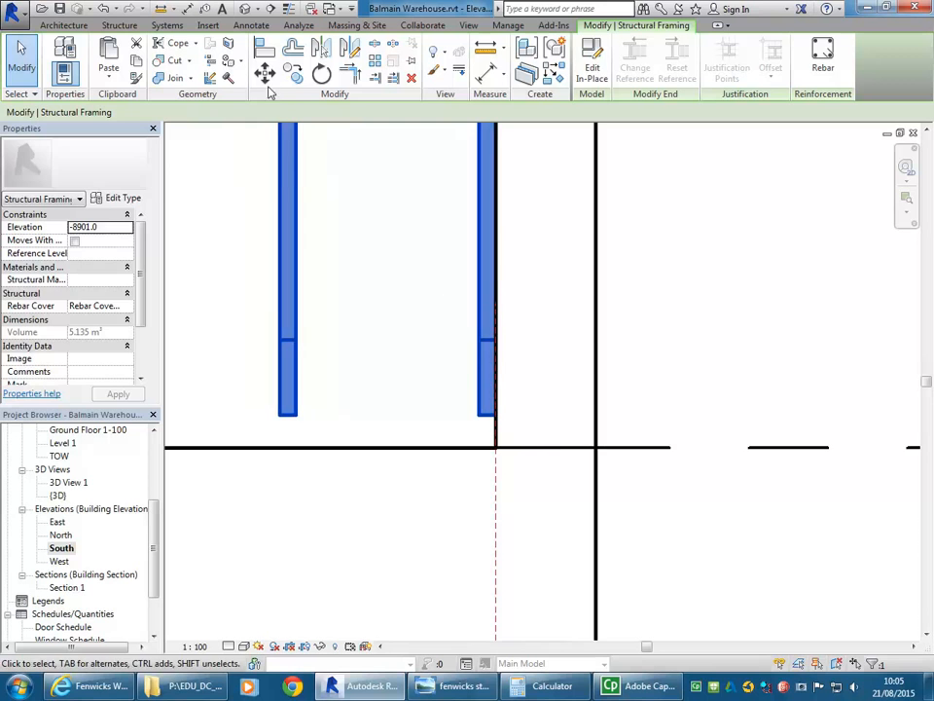
key("m")
key("v")
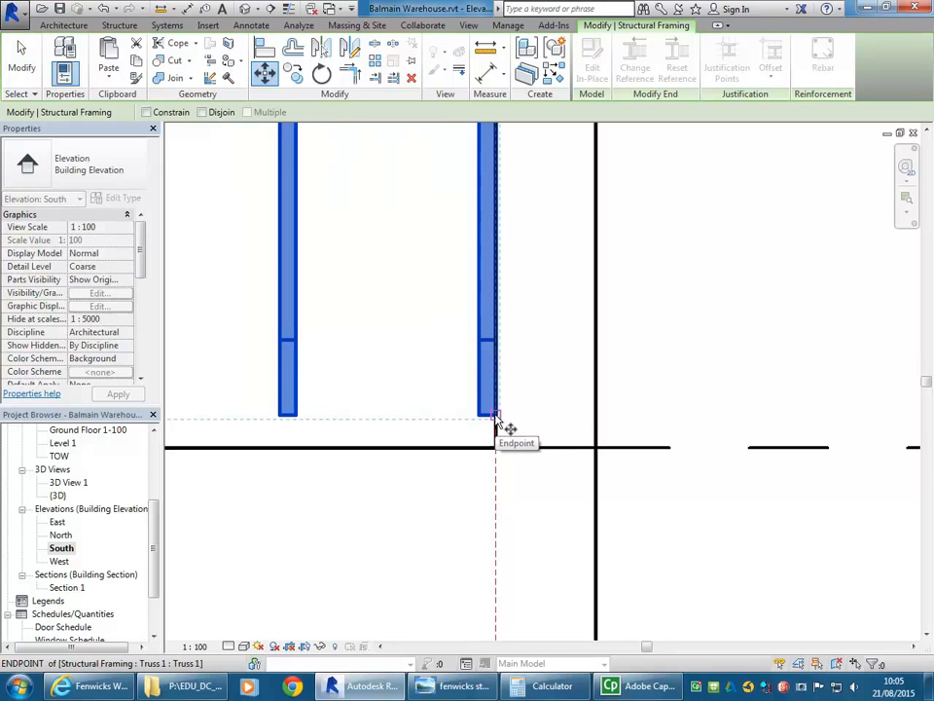
left_click(496, 417)
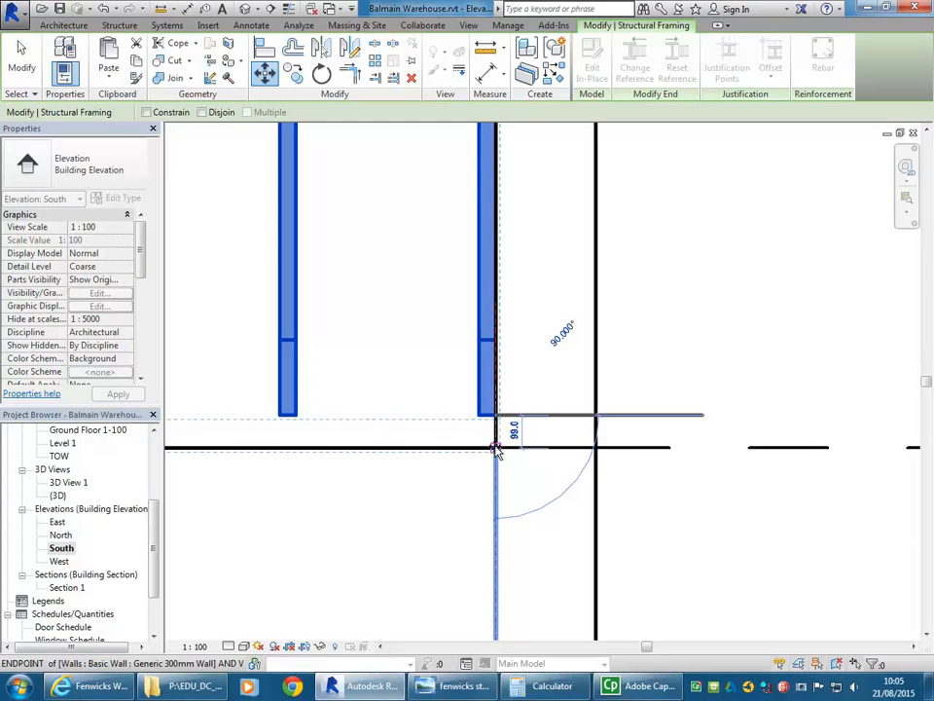
left_click(495, 447)
scroll(415, 333, "down", 5)
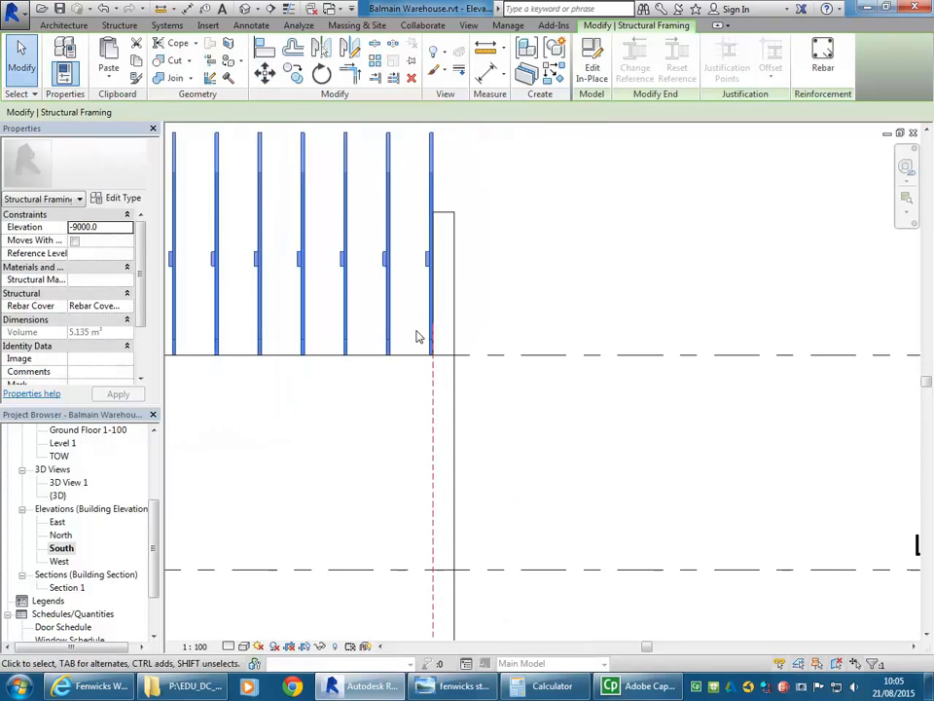
middle_click_drag(530, 401, 599, 399)
scroll(597, 399, "down", 2)
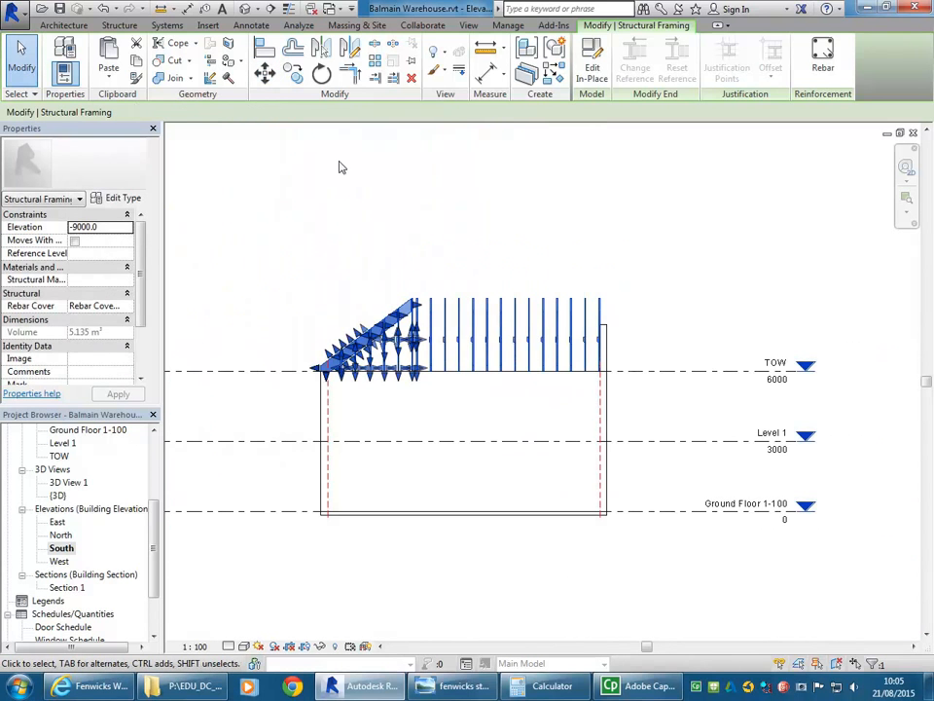
- Deselect the truss framing and open the default 3D view to inspect the roof framing over the walls
key("Escape")
scroll(321, 379, "up", 6)
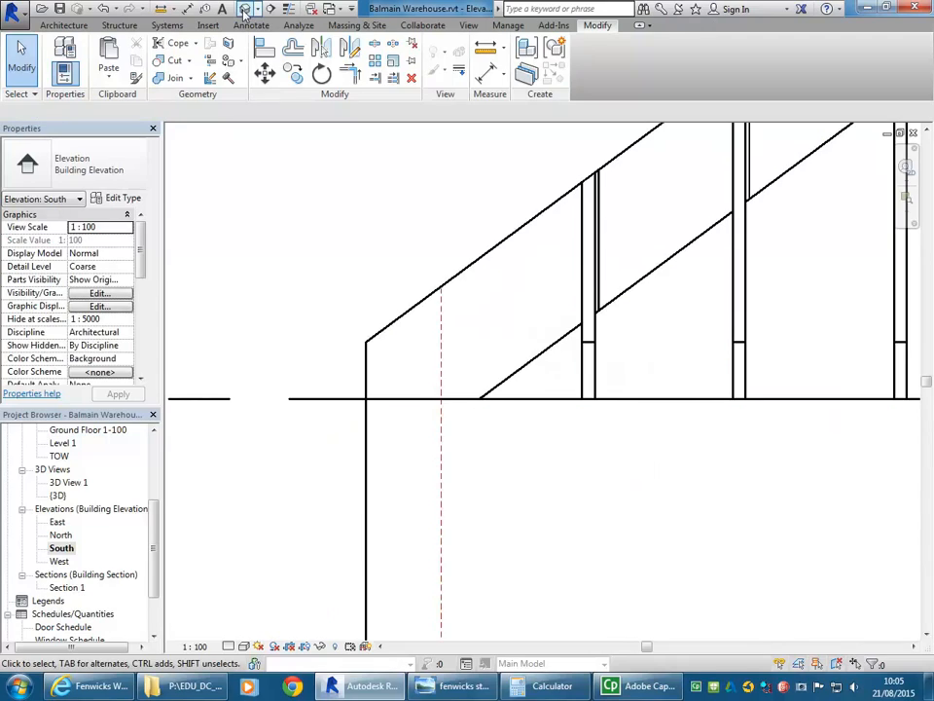
left_click(185, 10)
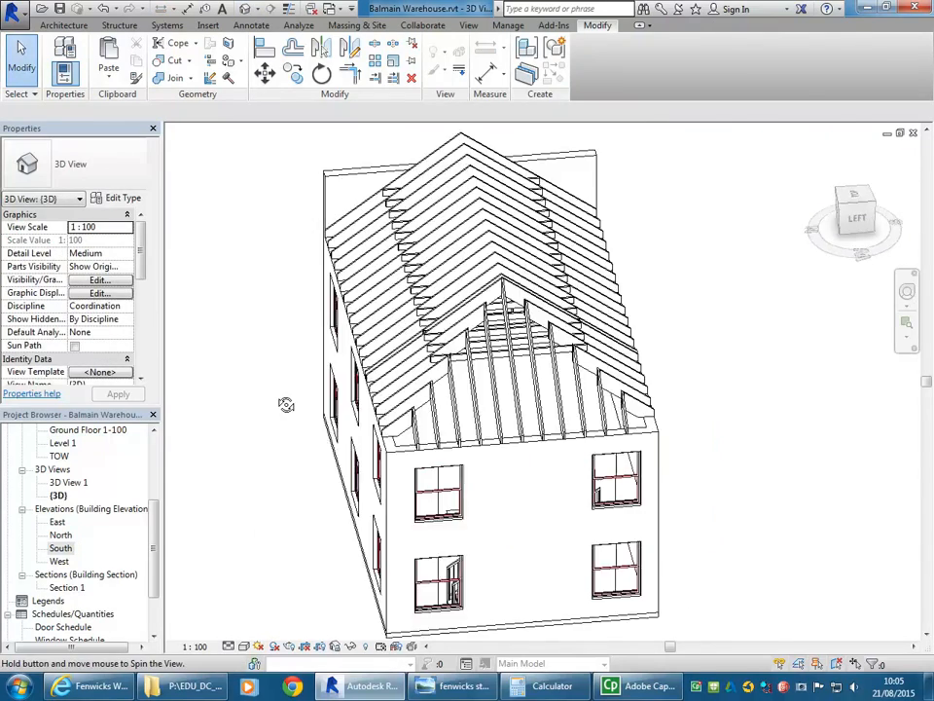